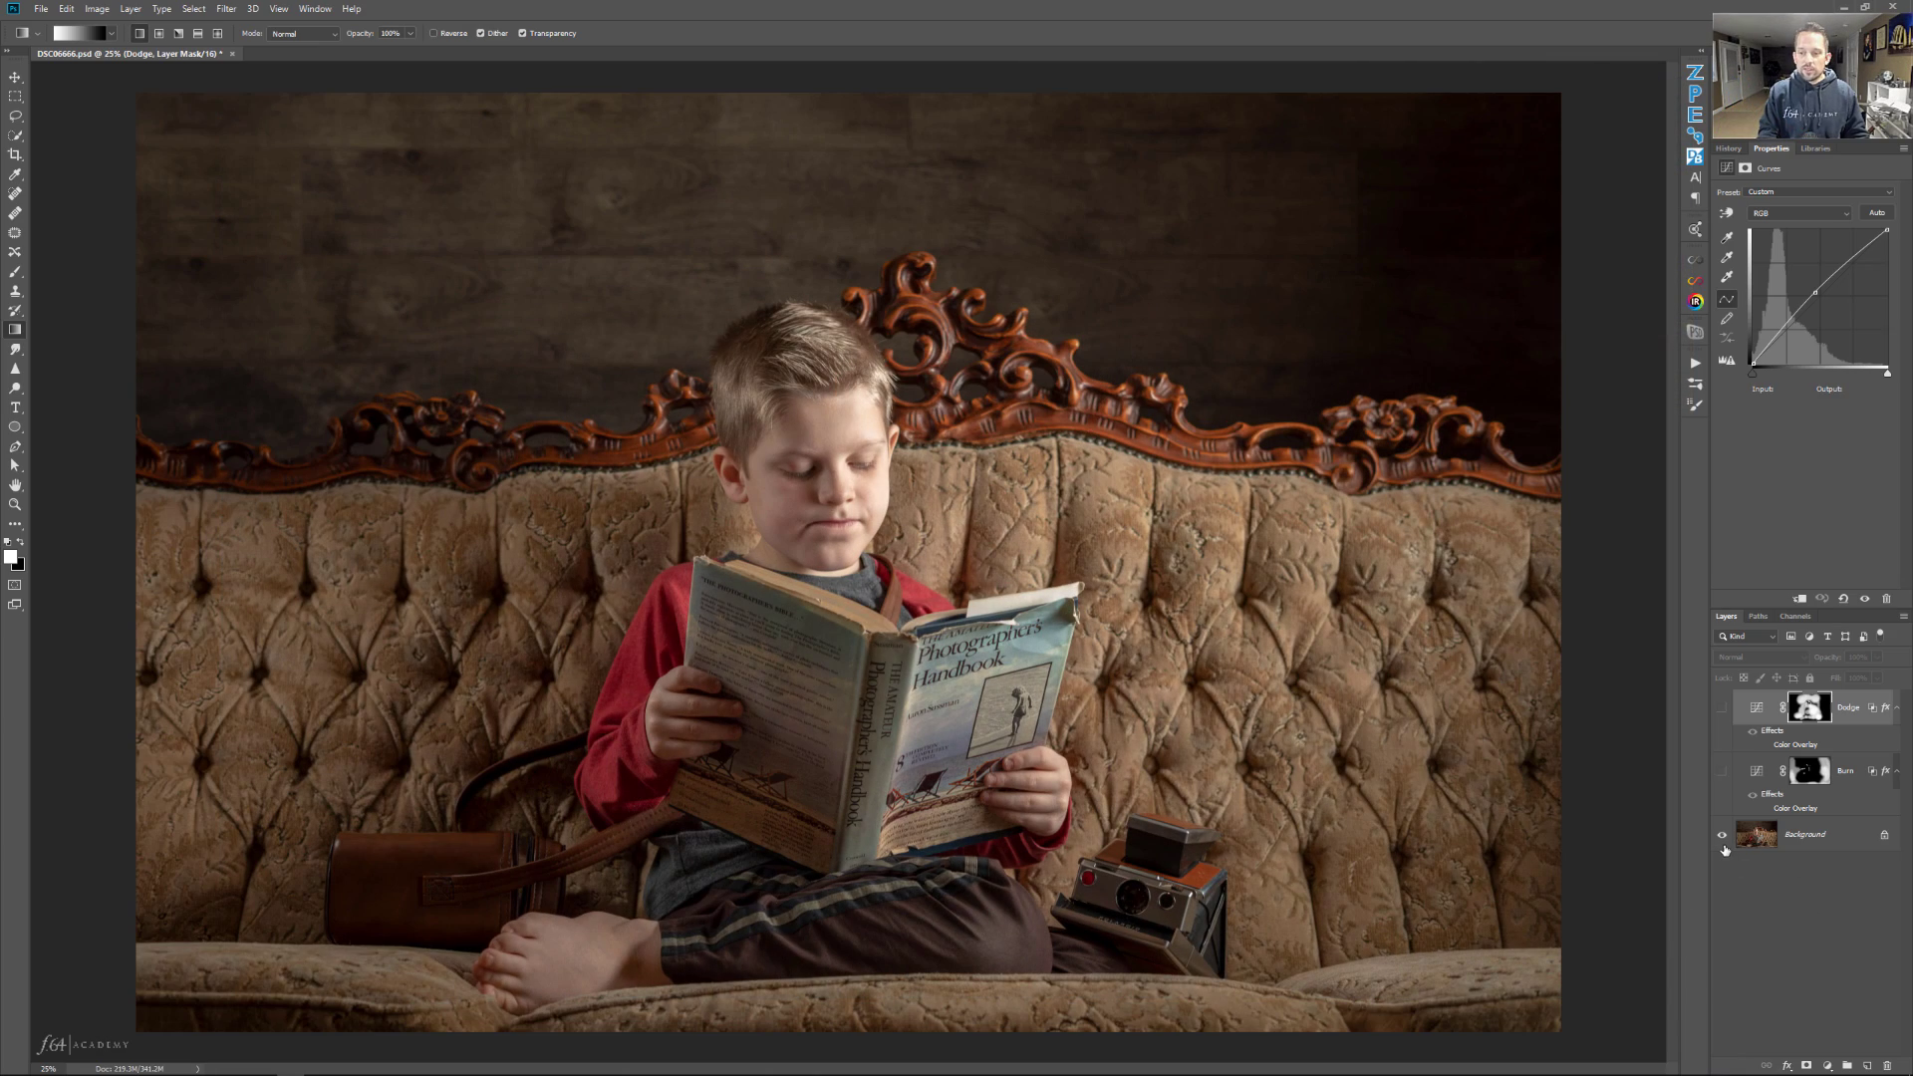
Show the Dodge and Burn layers and briefly toggle each one's magenta Color Overlay on and off.
{"action": "left_click", "coordinate": [1723, 843], "text": "alt"}
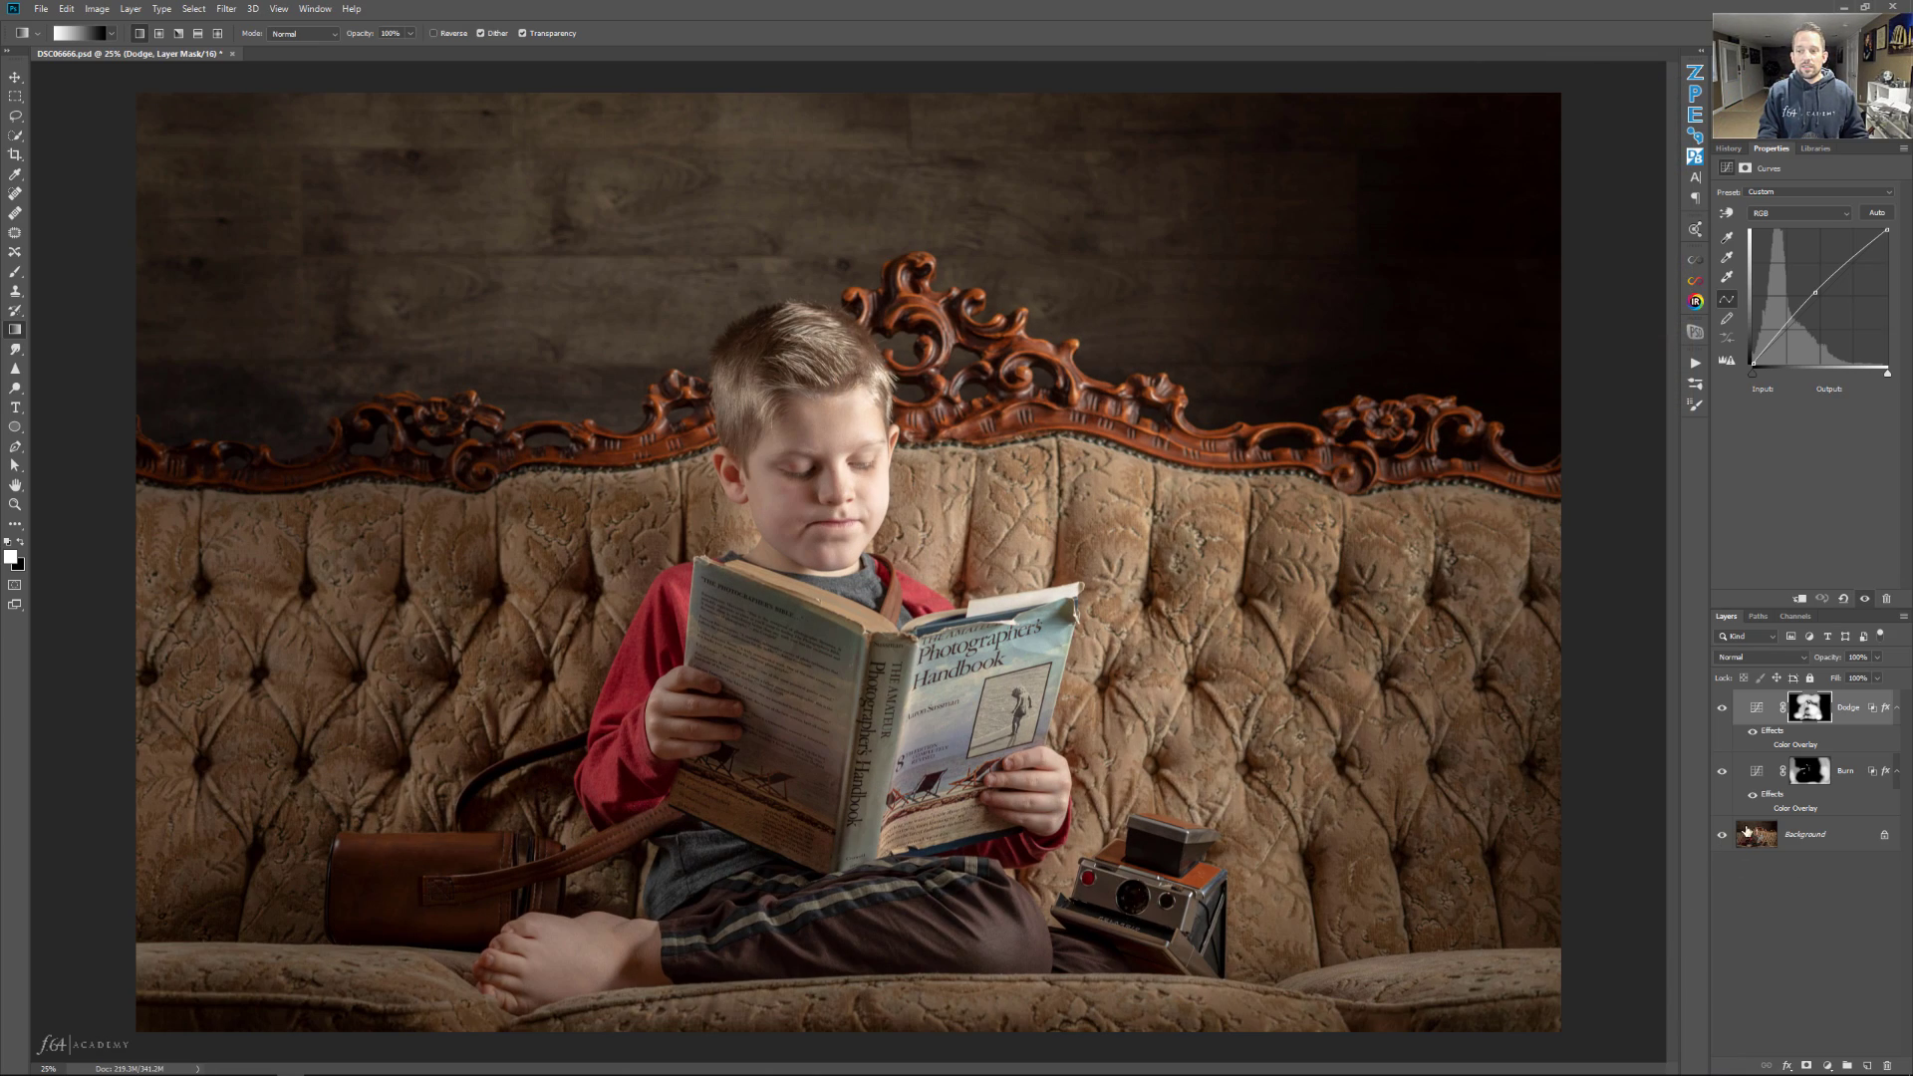
{"action": "left_click", "coordinate": [1766, 809]}
{"action": "left_click", "coordinate": [1766, 808]}
{"action": "left_click", "coordinate": [1765, 747]}
{"action": "left_click", "coordinate": [1765, 747]}
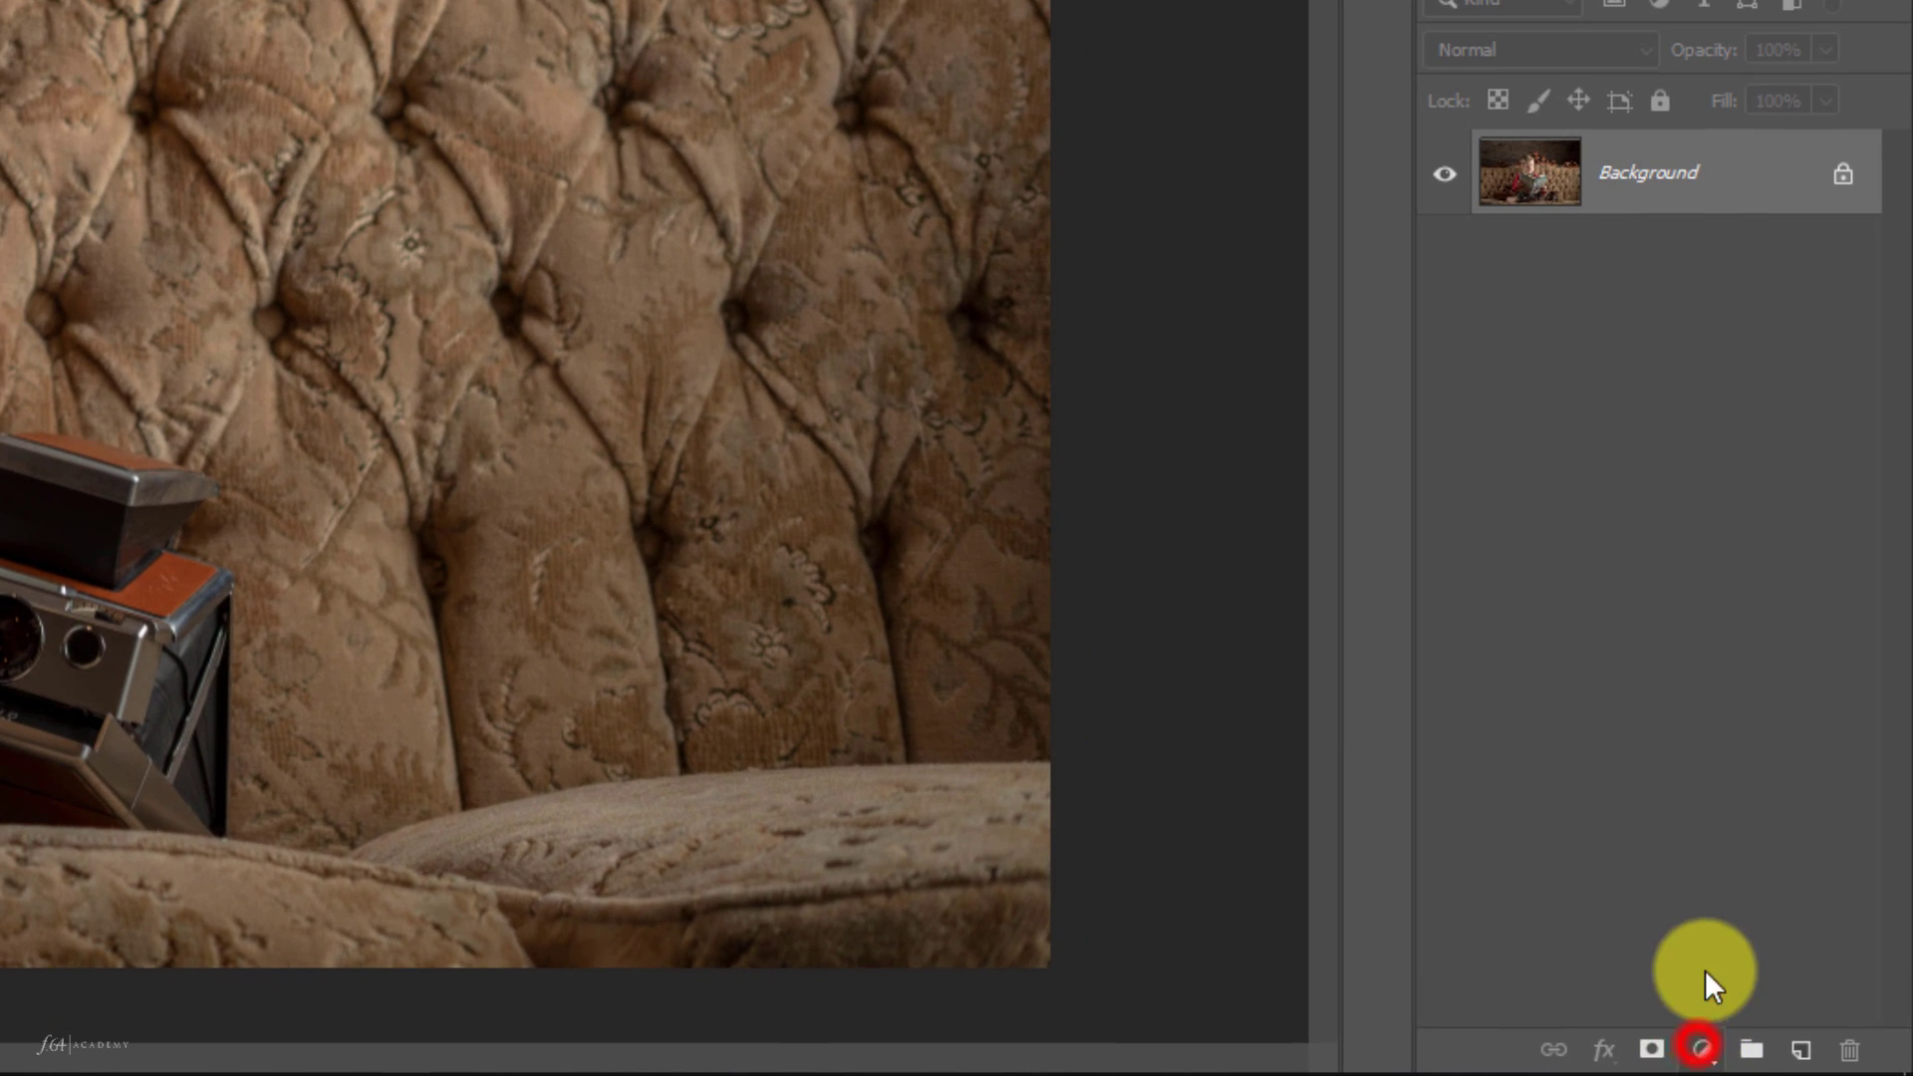
Add two Curves adjustment layers above the Background.
{"action": "left_click", "coordinate": [1701, 1049]}
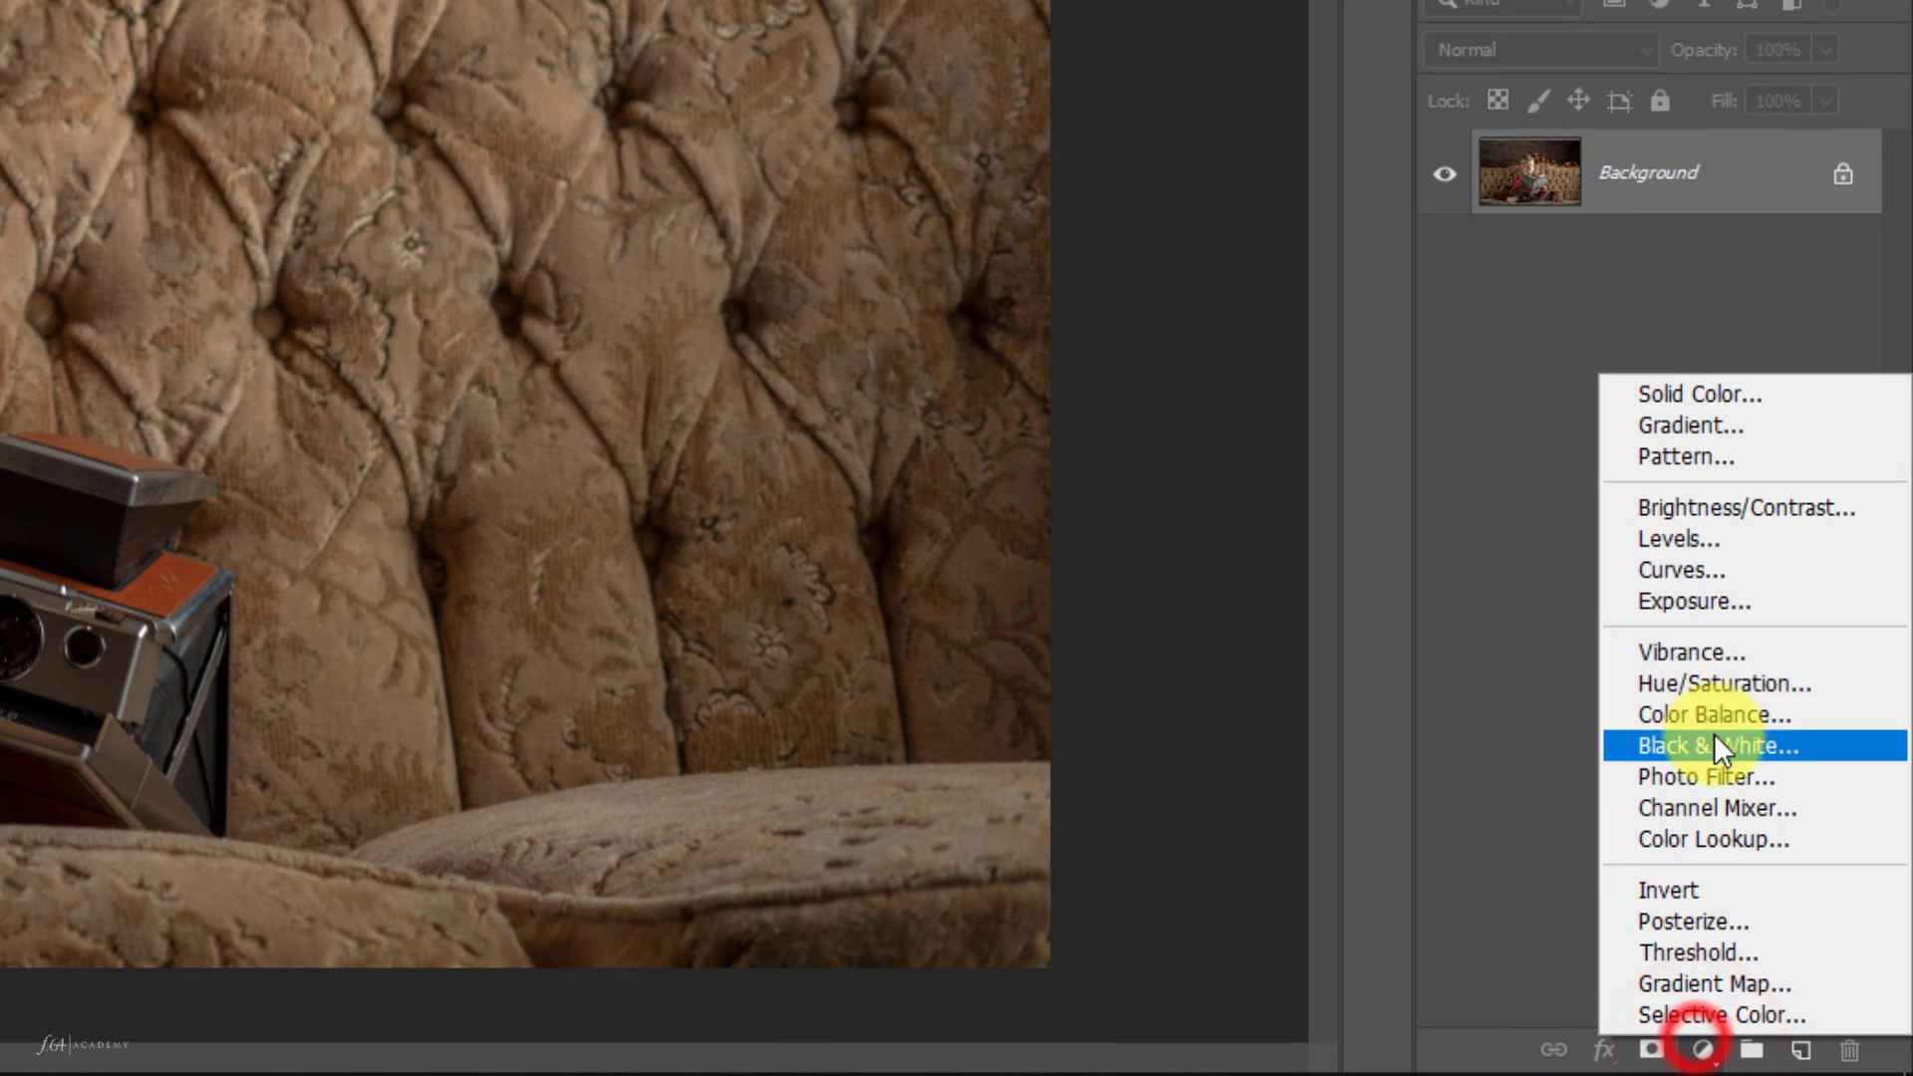
{"action": "left_click", "coordinate": [1680, 570]}
{"action": "left_click", "coordinate": [1701, 1049]}
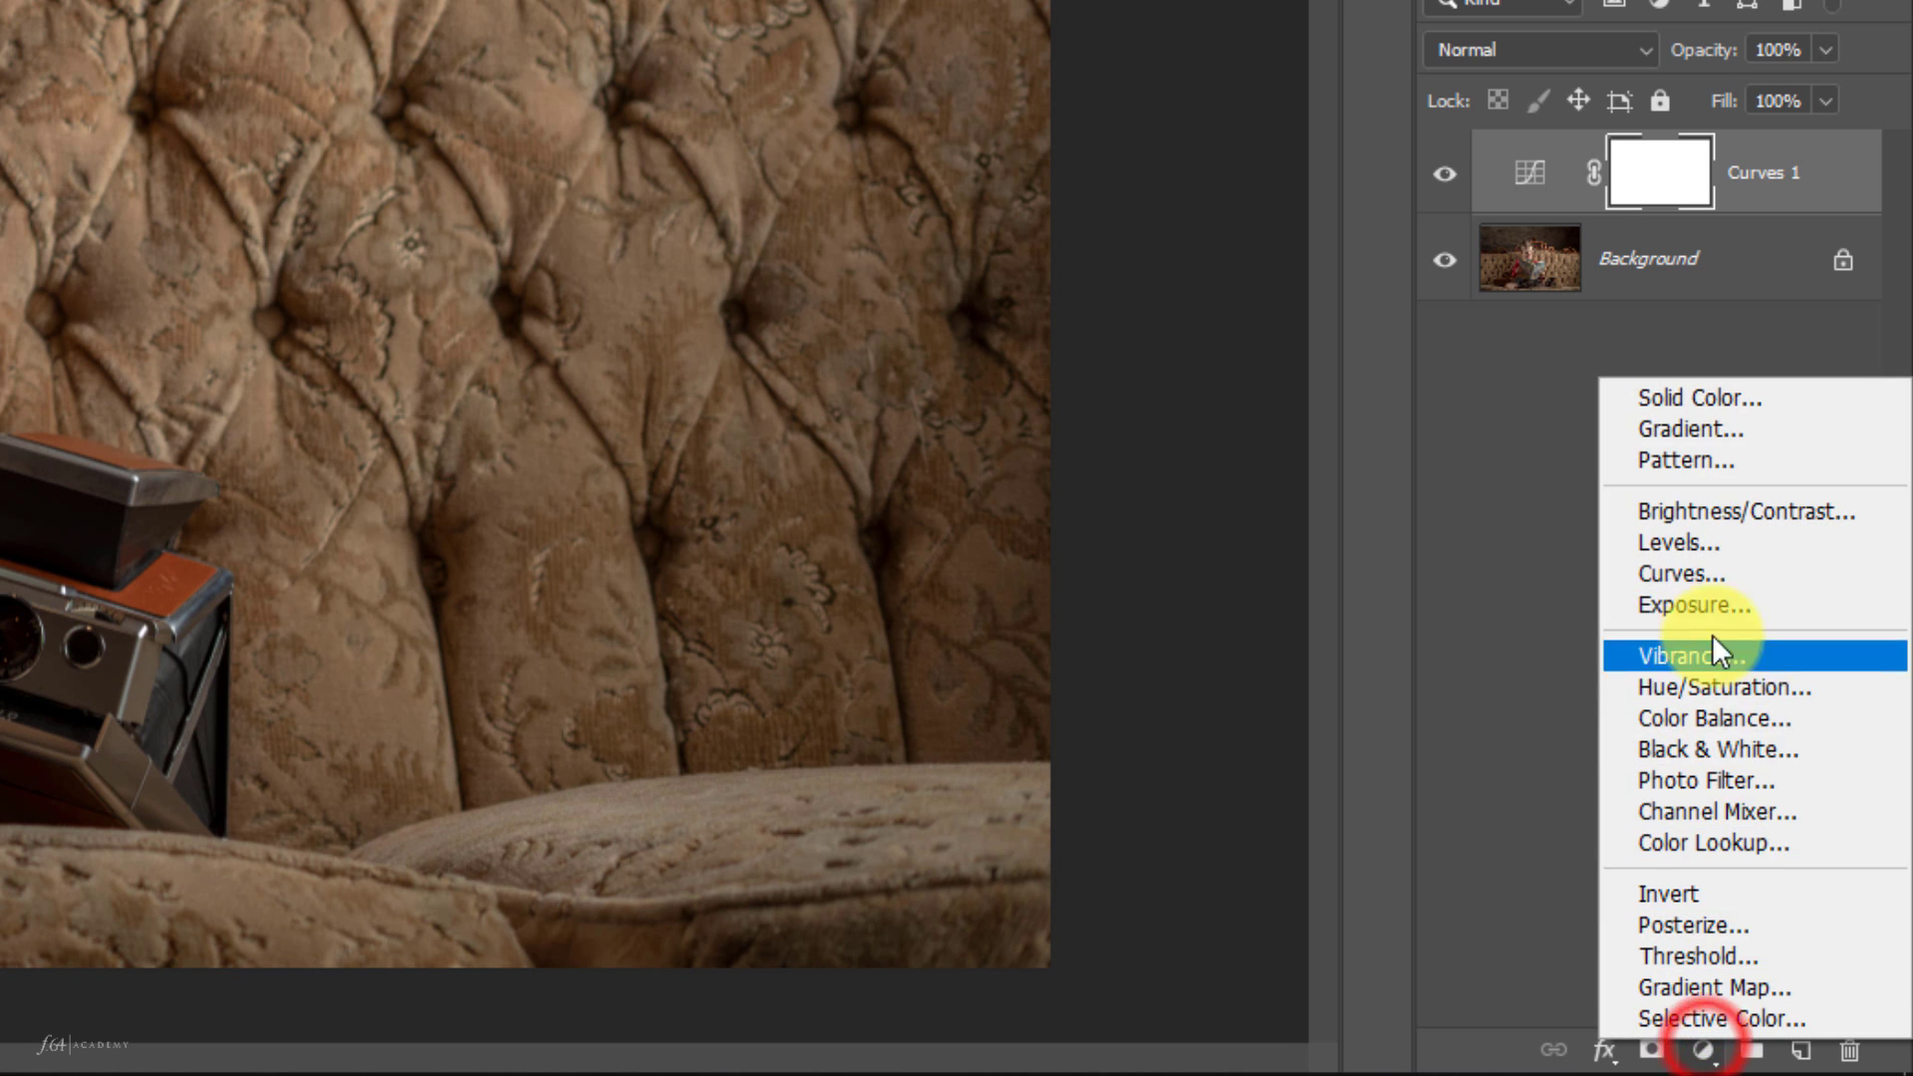
{"action": "left_click", "coordinate": [1691, 582]}
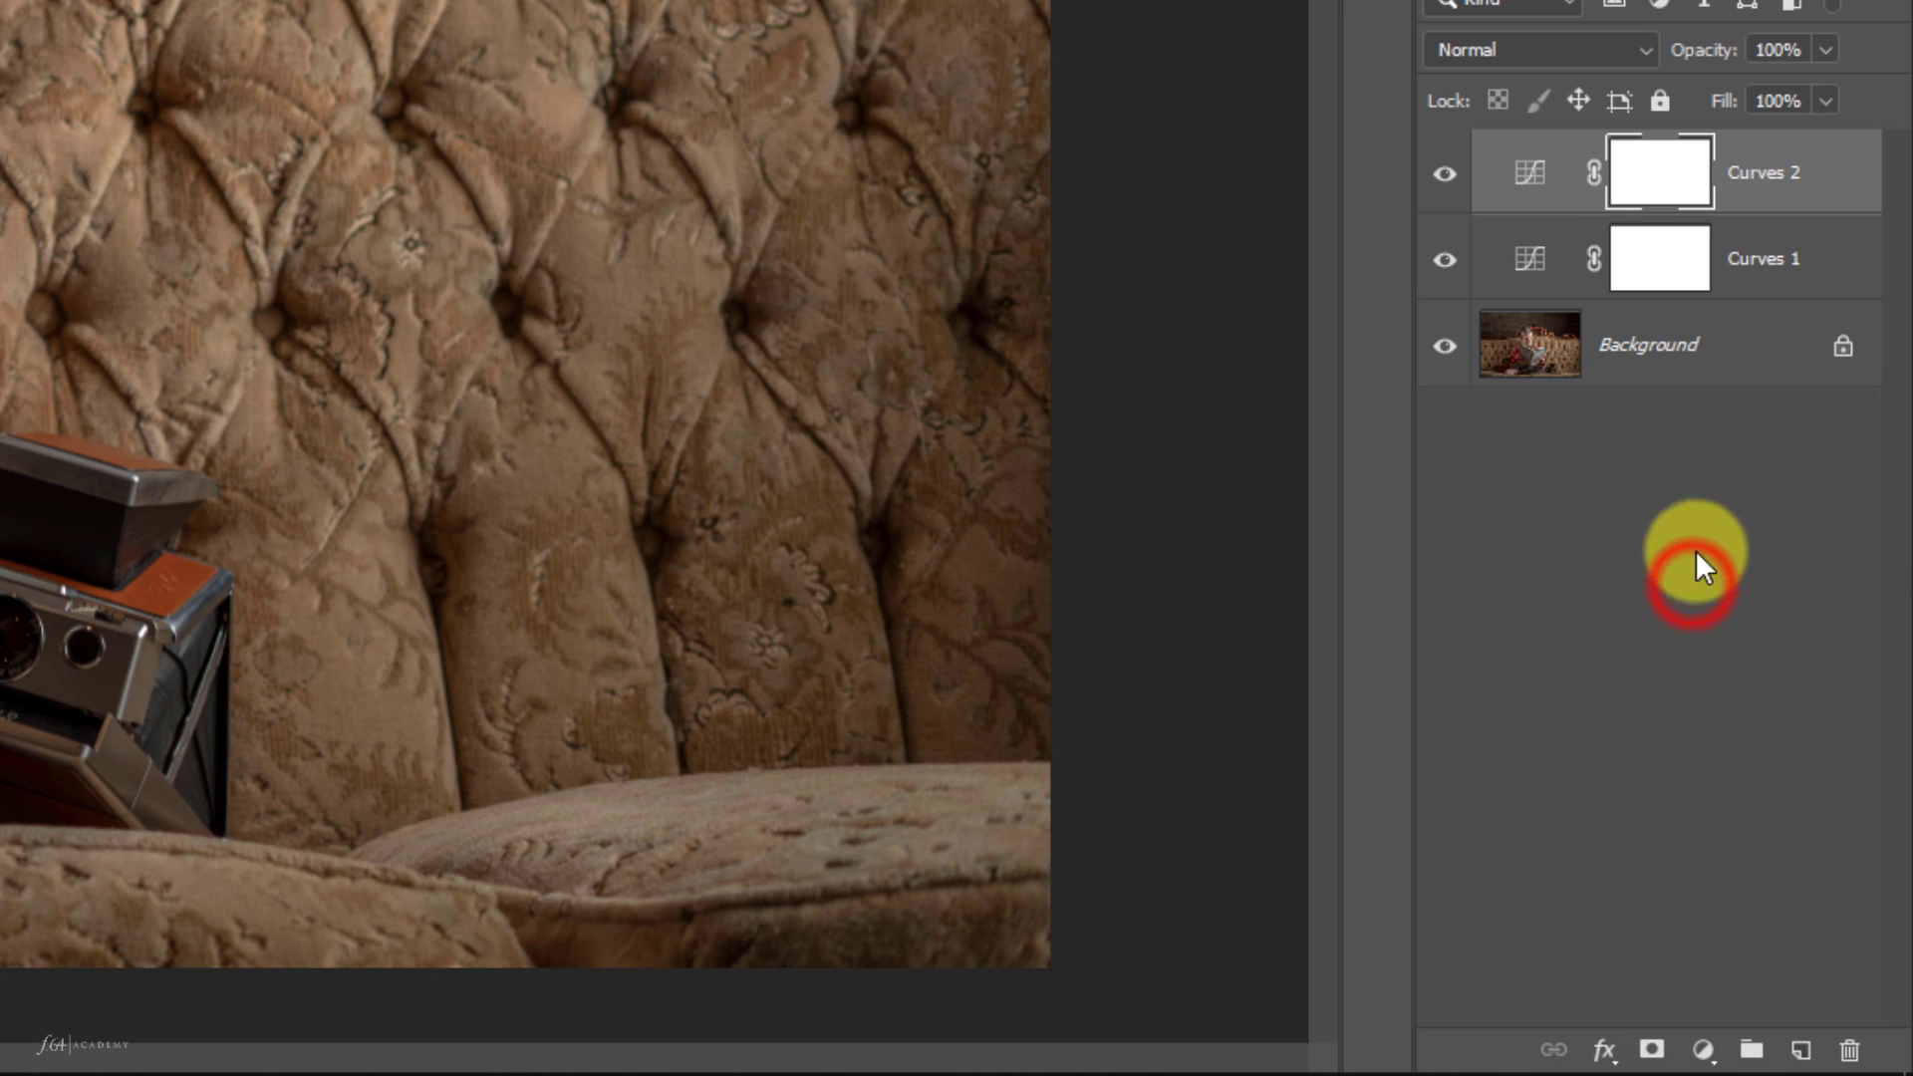
Rename Curves 2 to 'Dodge' and Curves 1 to 'Burn'.
{"action": "double_click", "coordinate": [1769, 169]}
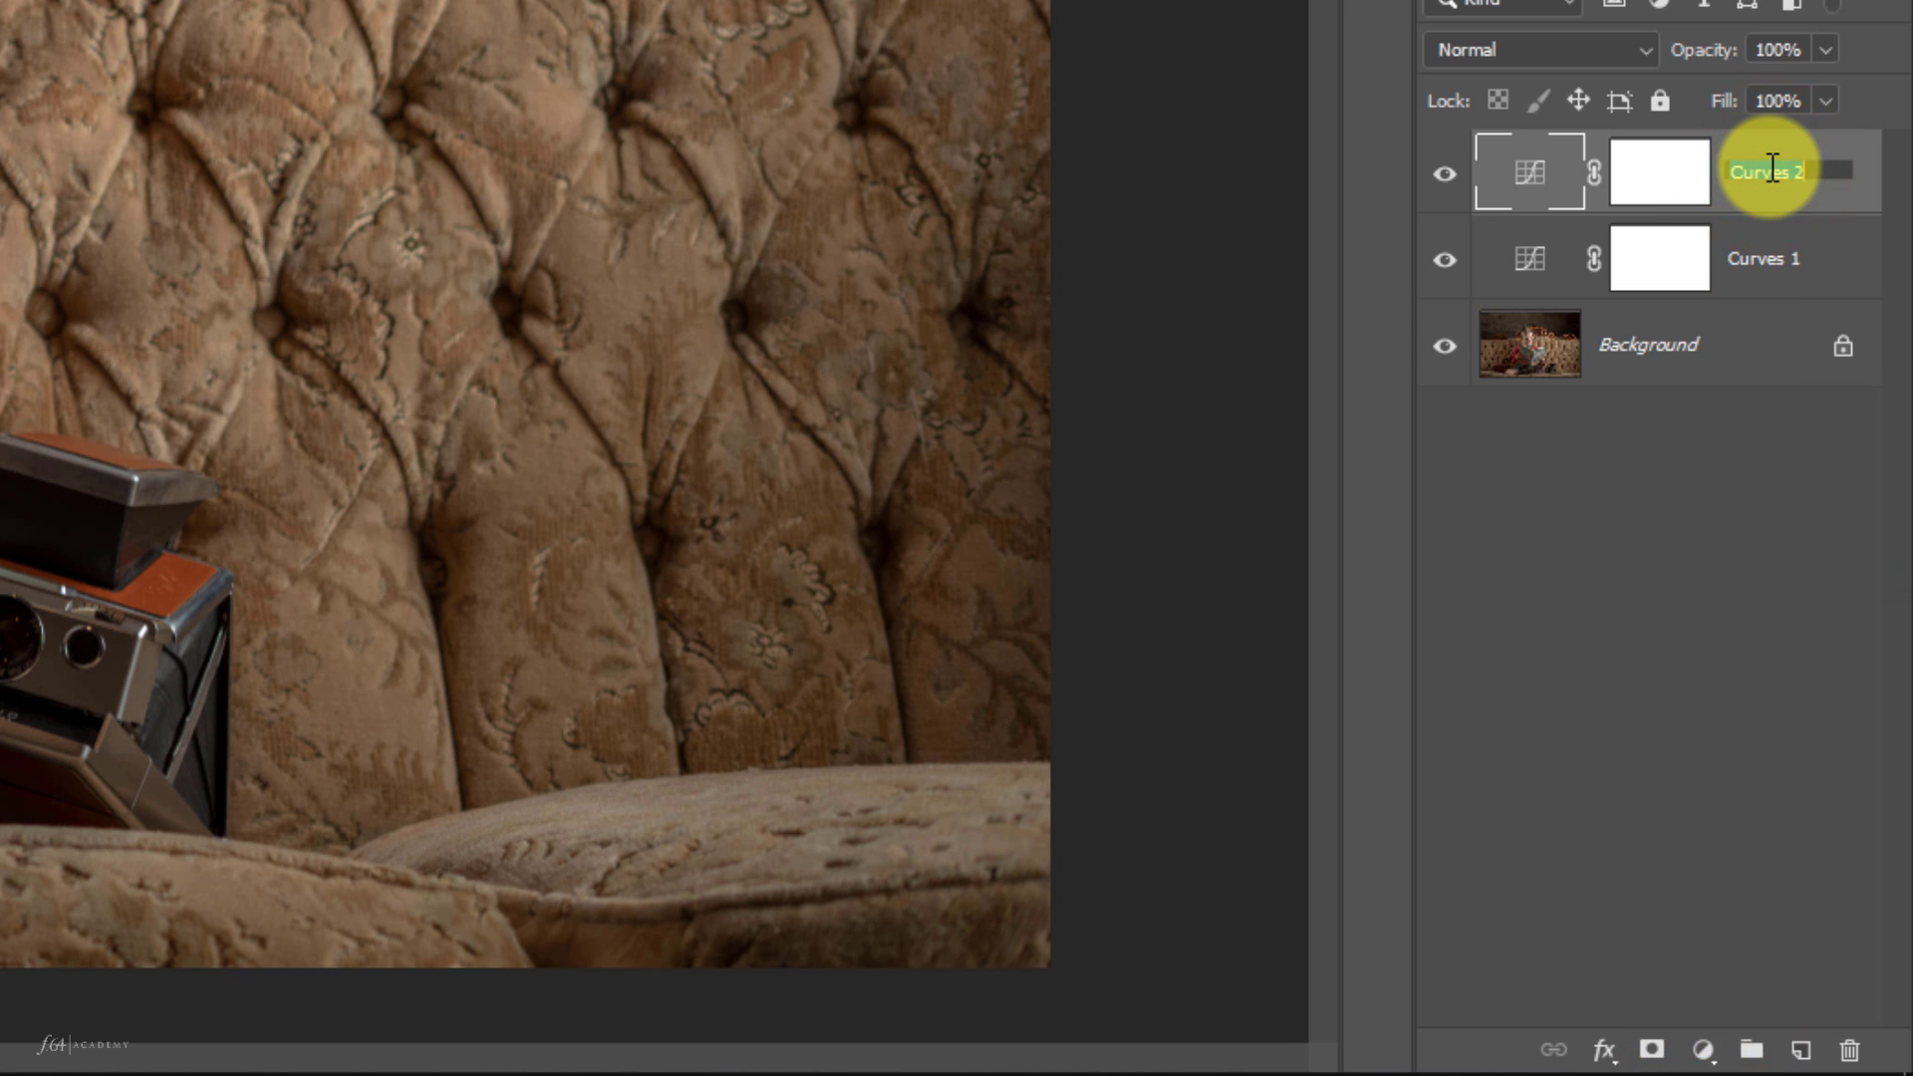
{"action": "type", "text": "Dodge"}
{"action": "key", "text": "Return"}
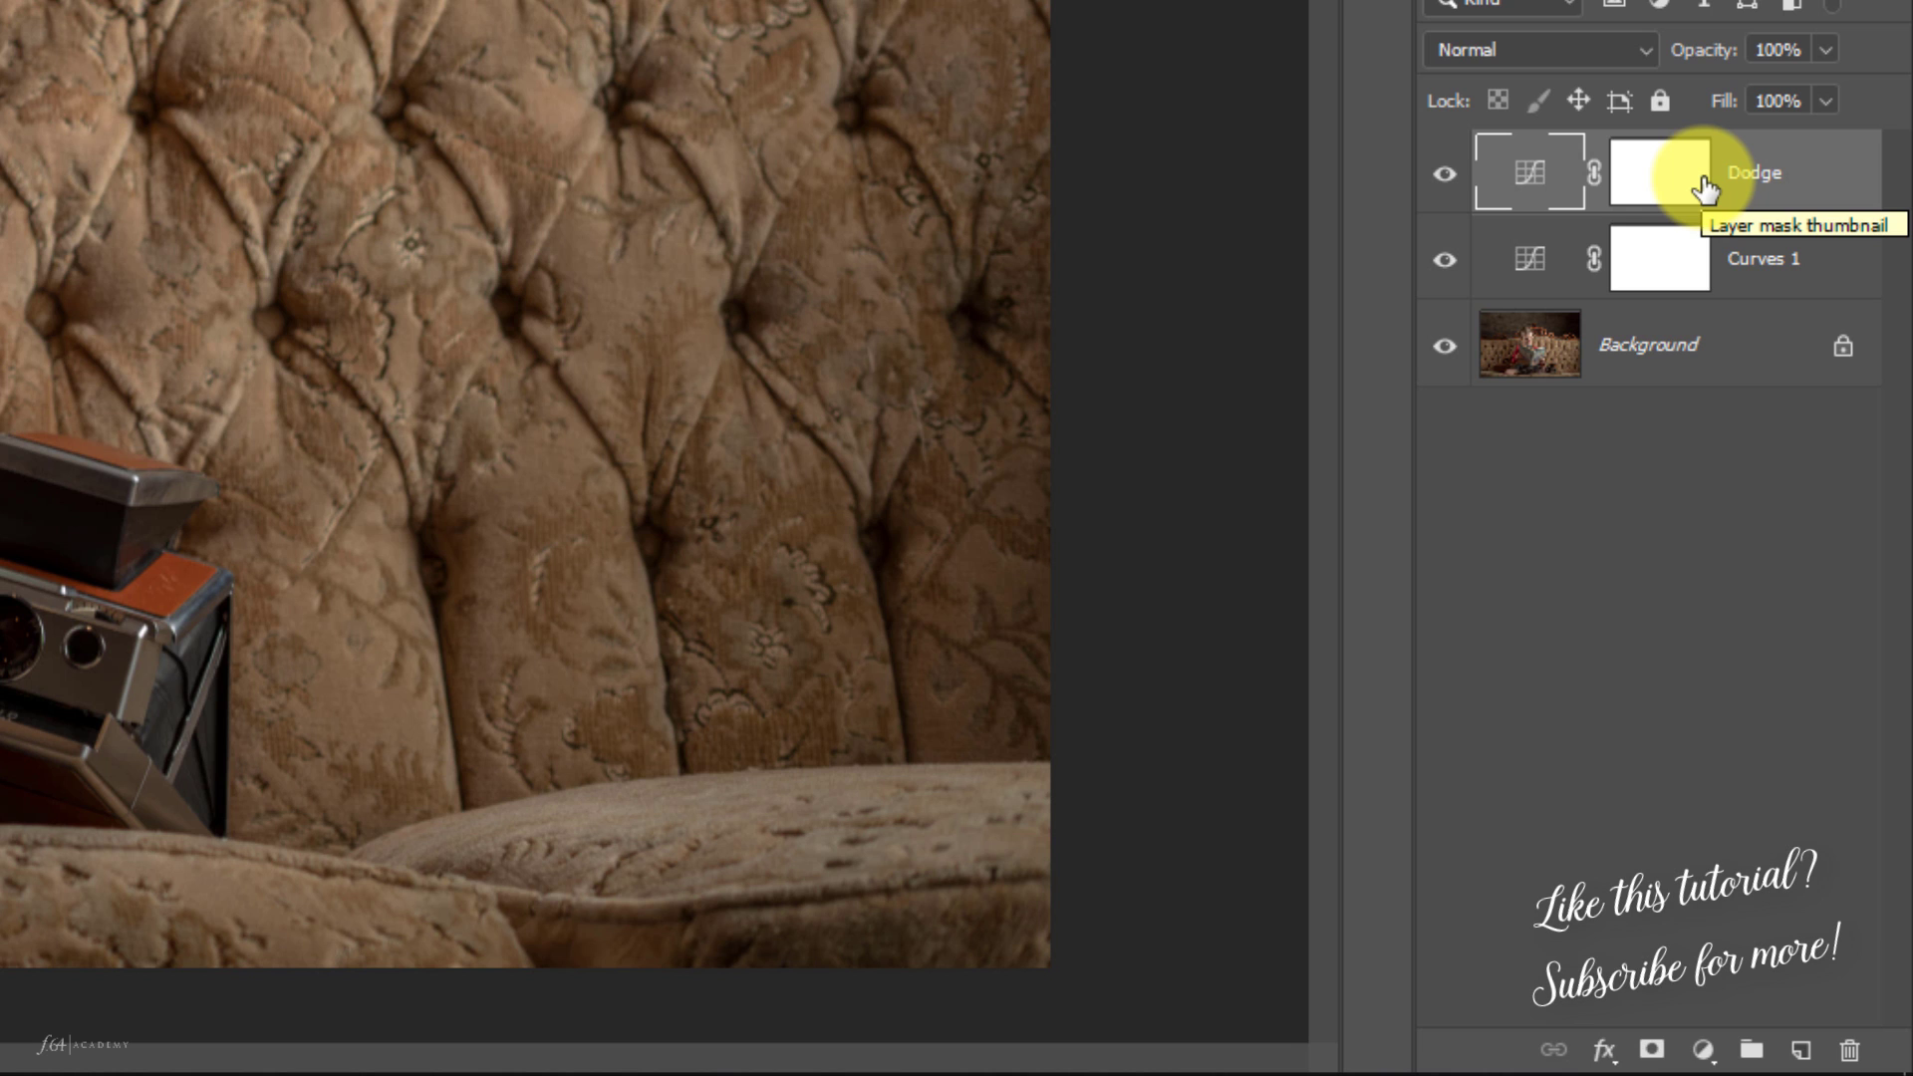
{"action": "double_click", "coordinate": [1774, 258]}
{"action": "type", "text": "Burn"}
{"action": "key", "text": "Return"}
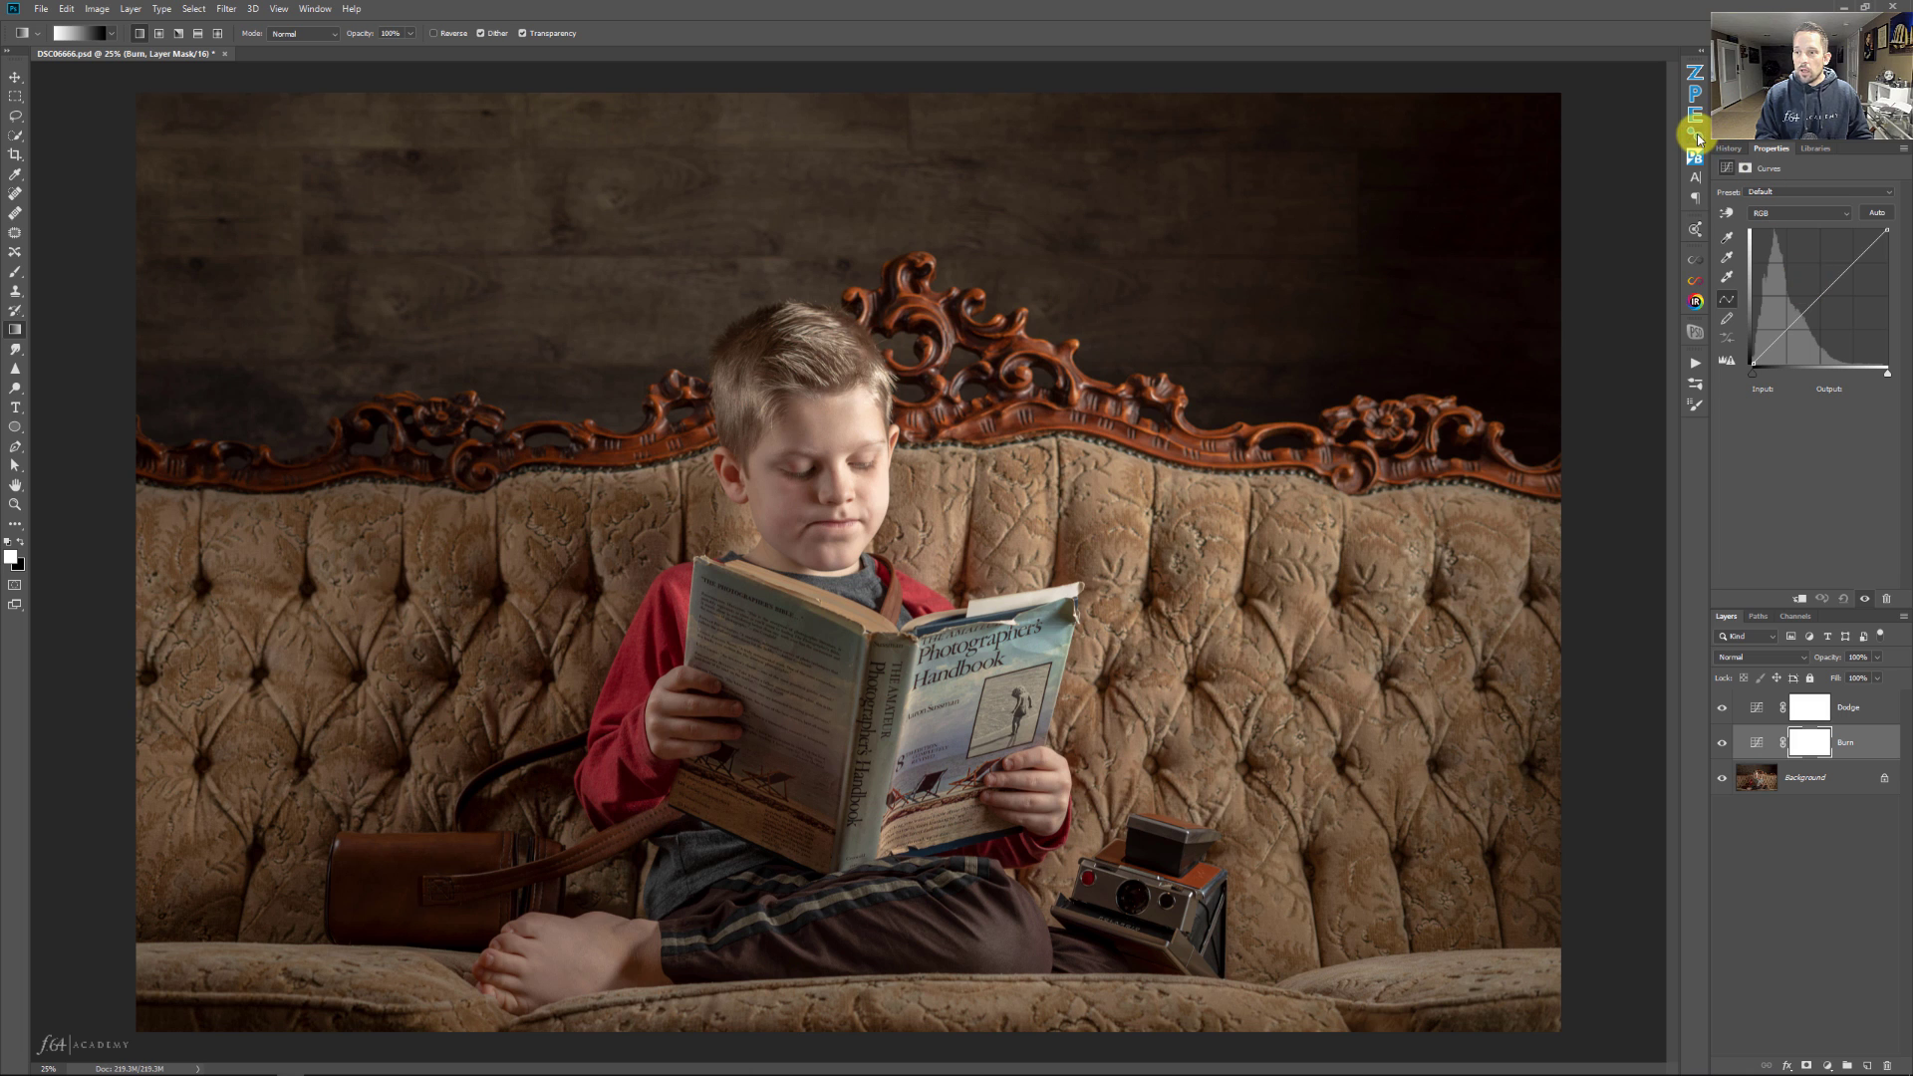
Switch the Dodge & Burn Pro panel to Method 2 (curves), then collapse it.
{"action": "left_click", "coordinate": [1694, 155]}
{"action": "left_click", "coordinate": [1589, 84]}
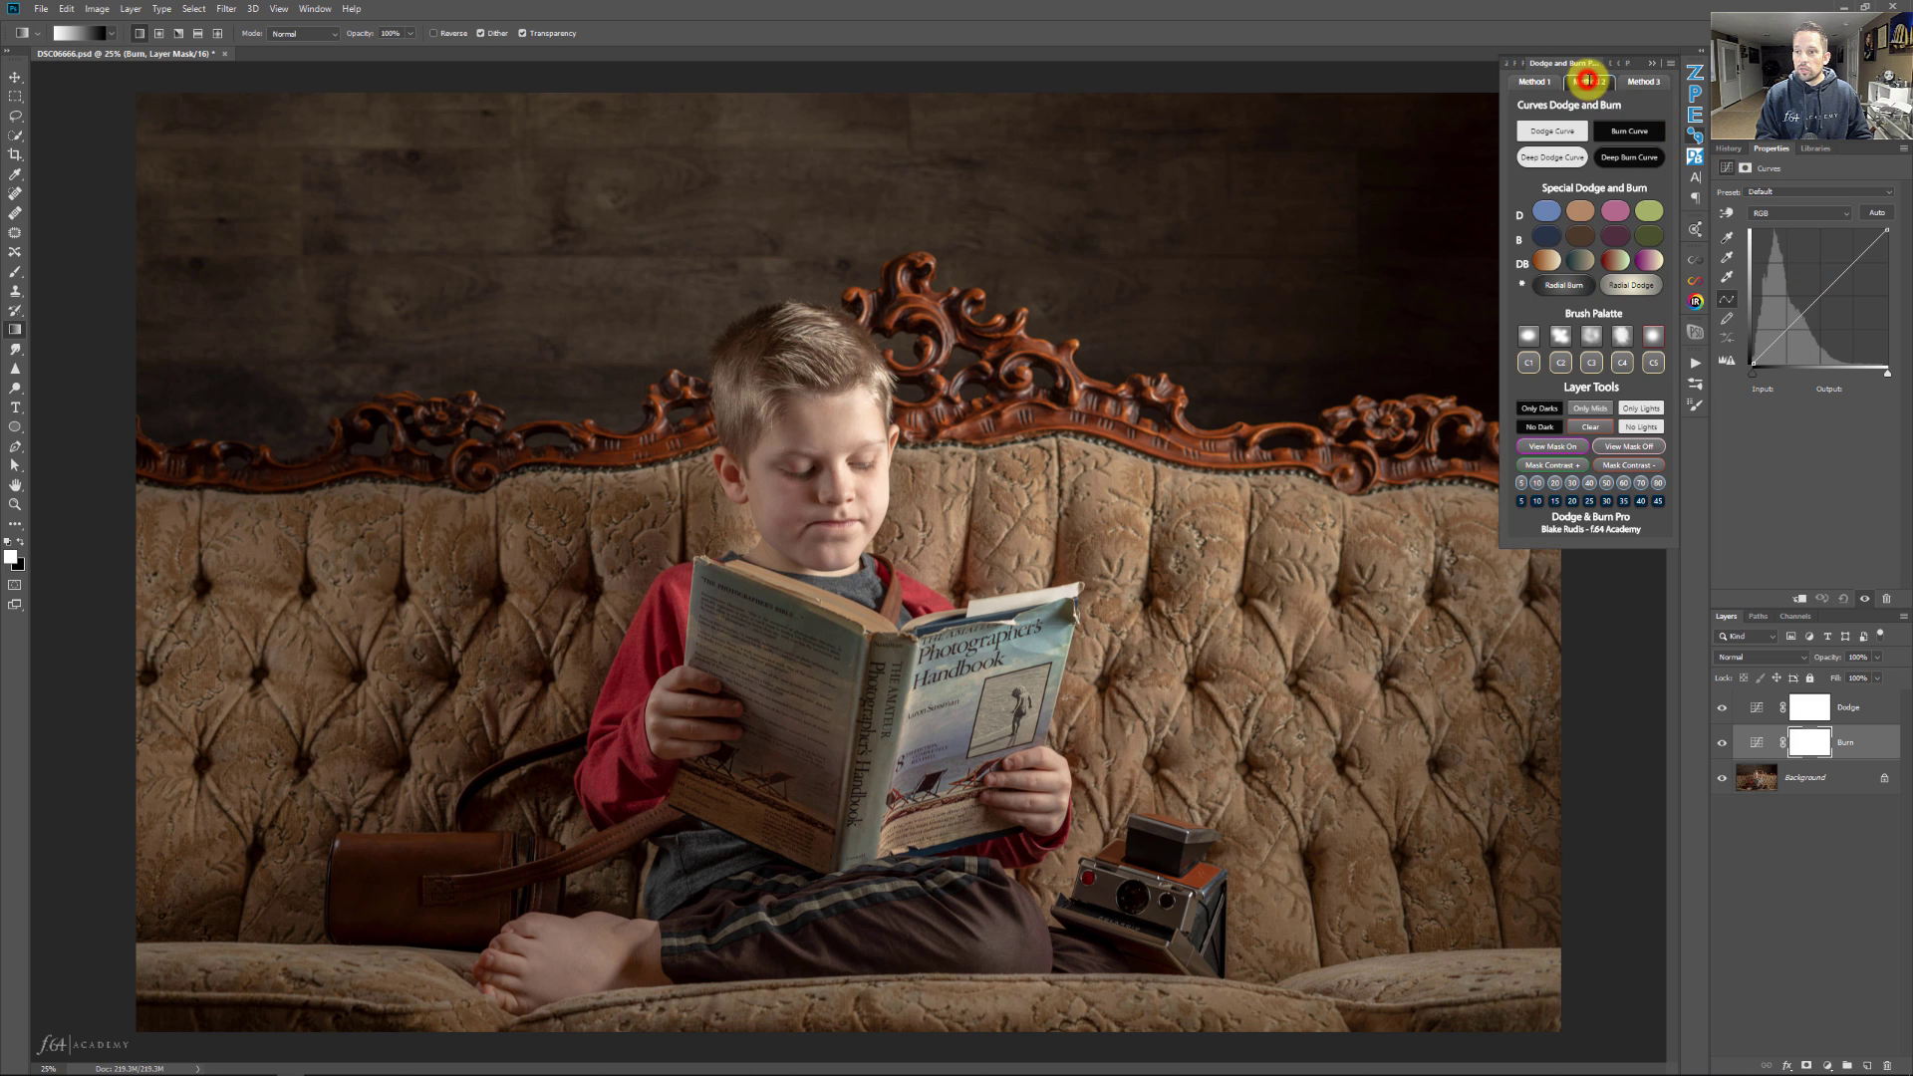
{"action": "left_click", "coordinate": [1696, 151]}
Add a midpoint to the Burn curve and pull it down to darken the photo.
{"action": "left_click", "coordinate": [1768, 732]}
{"action": "left_click", "coordinate": [1819, 296]}
{"action": "left_click_drag", "start_coordinate": [1819, 296], "coordinate": [1824, 304]}
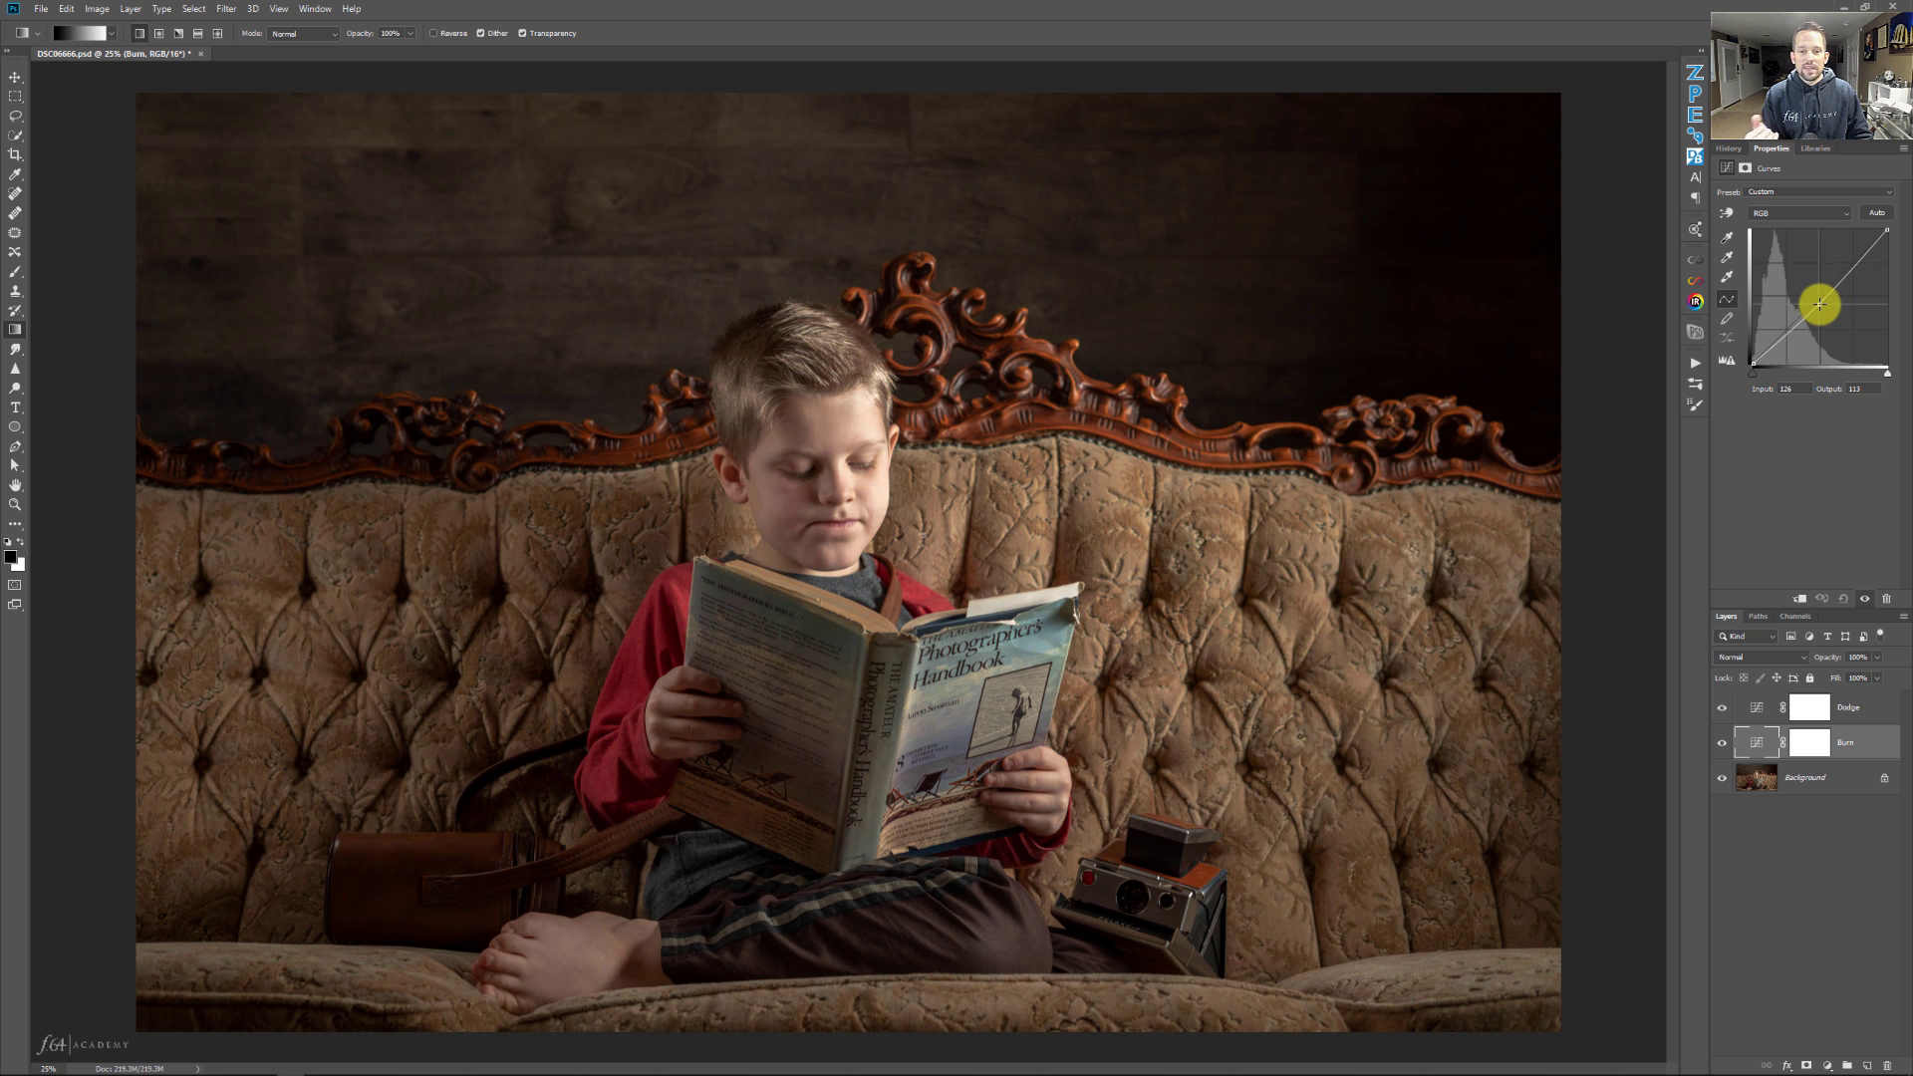
{"action": "left_click_drag", "start_coordinate": [1818, 304], "coordinate": [1820, 302]}
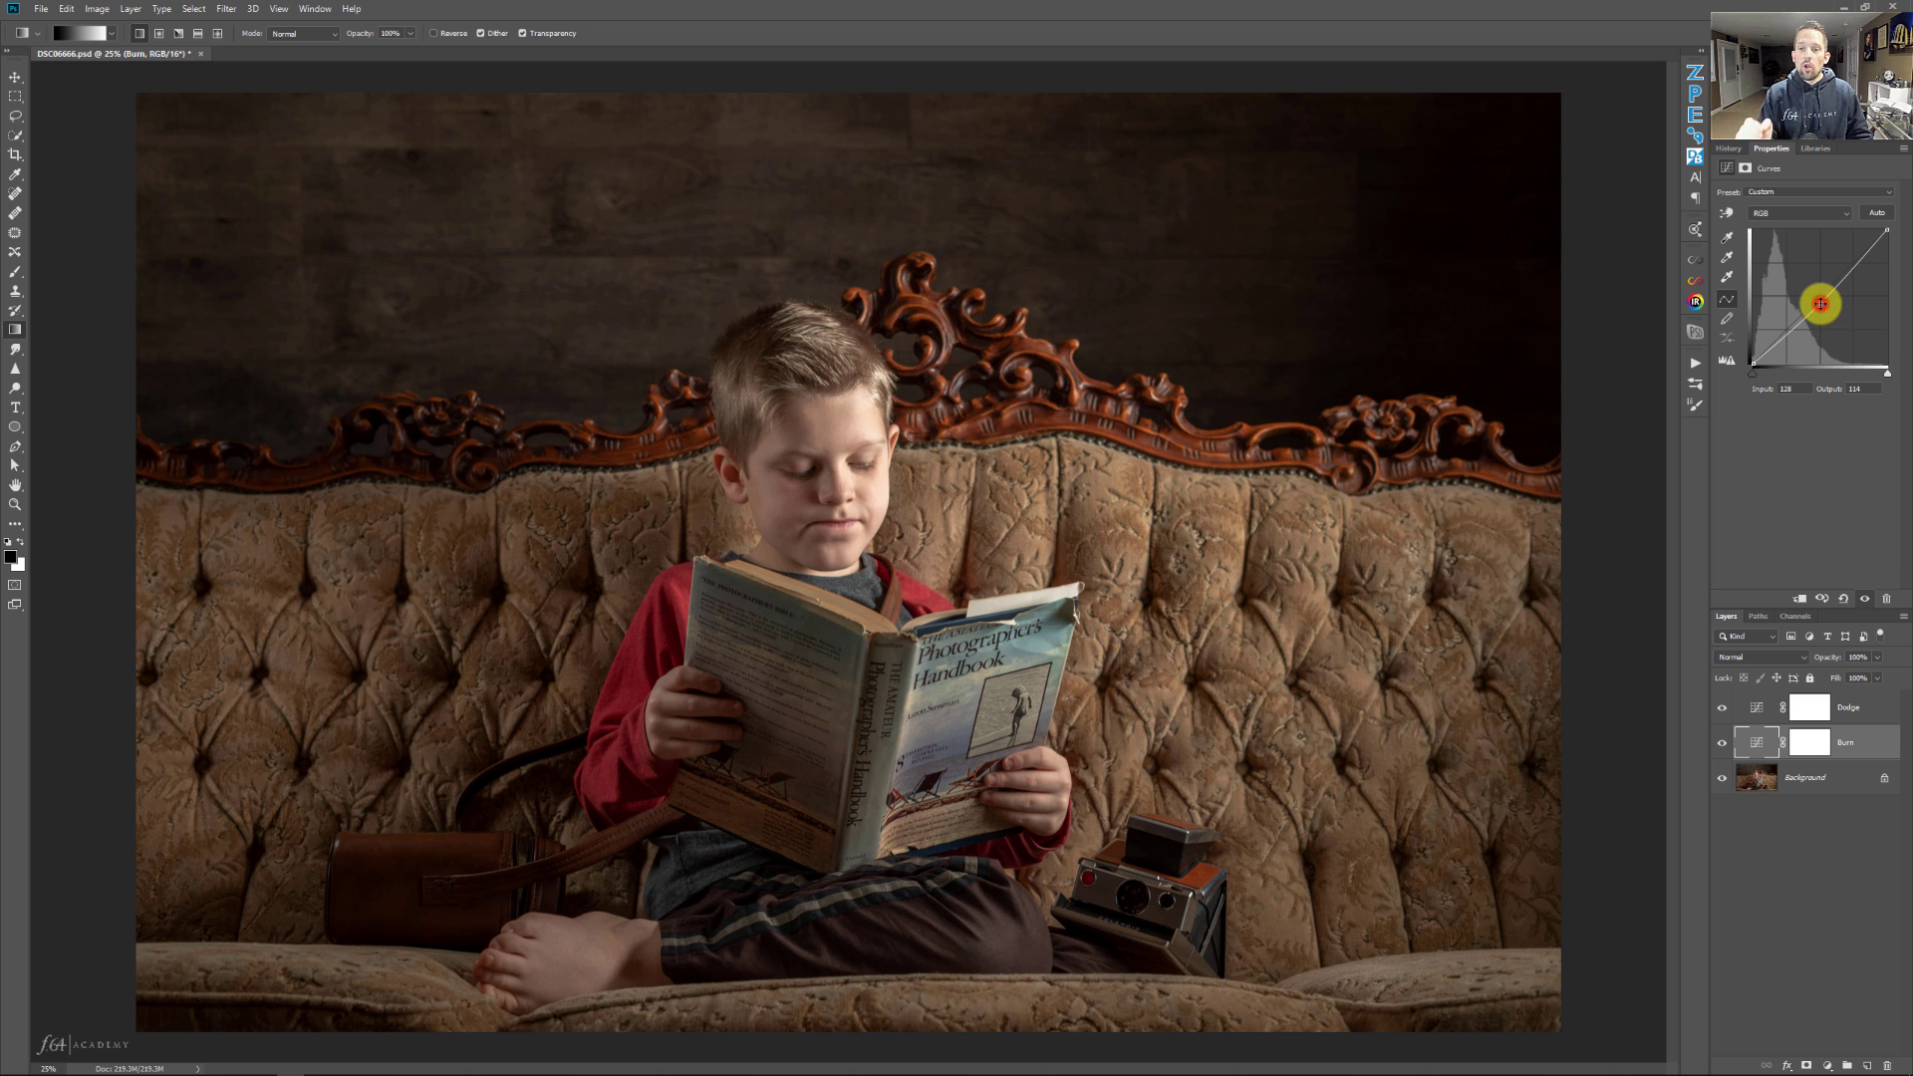
{"action": "left_click_drag", "start_coordinate": [1820, 303], "coordinate": [1821, 305]}
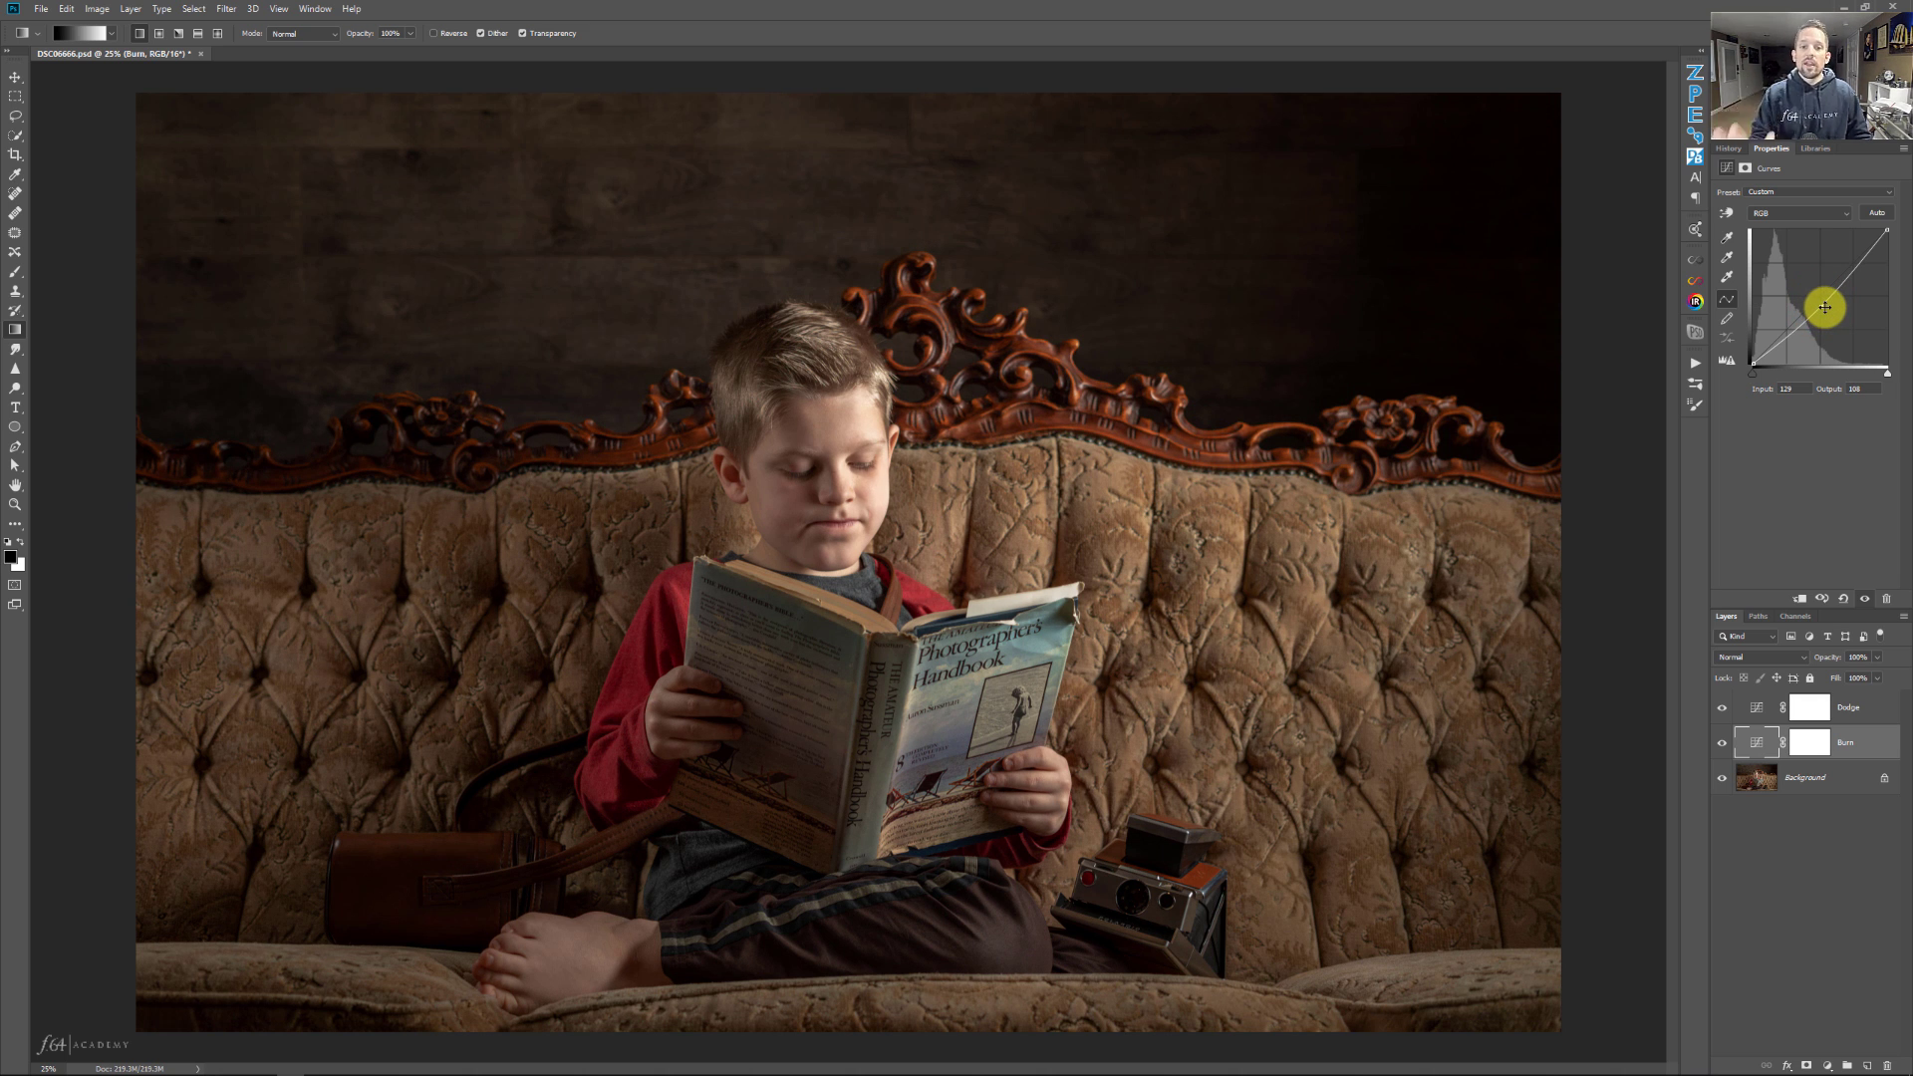
Invert the Burn mask to black with Ctrl+I, then raise the Dodge curve's midpoint to brighten.
{"action": "left_click", "coordinate": [1810, 743]}
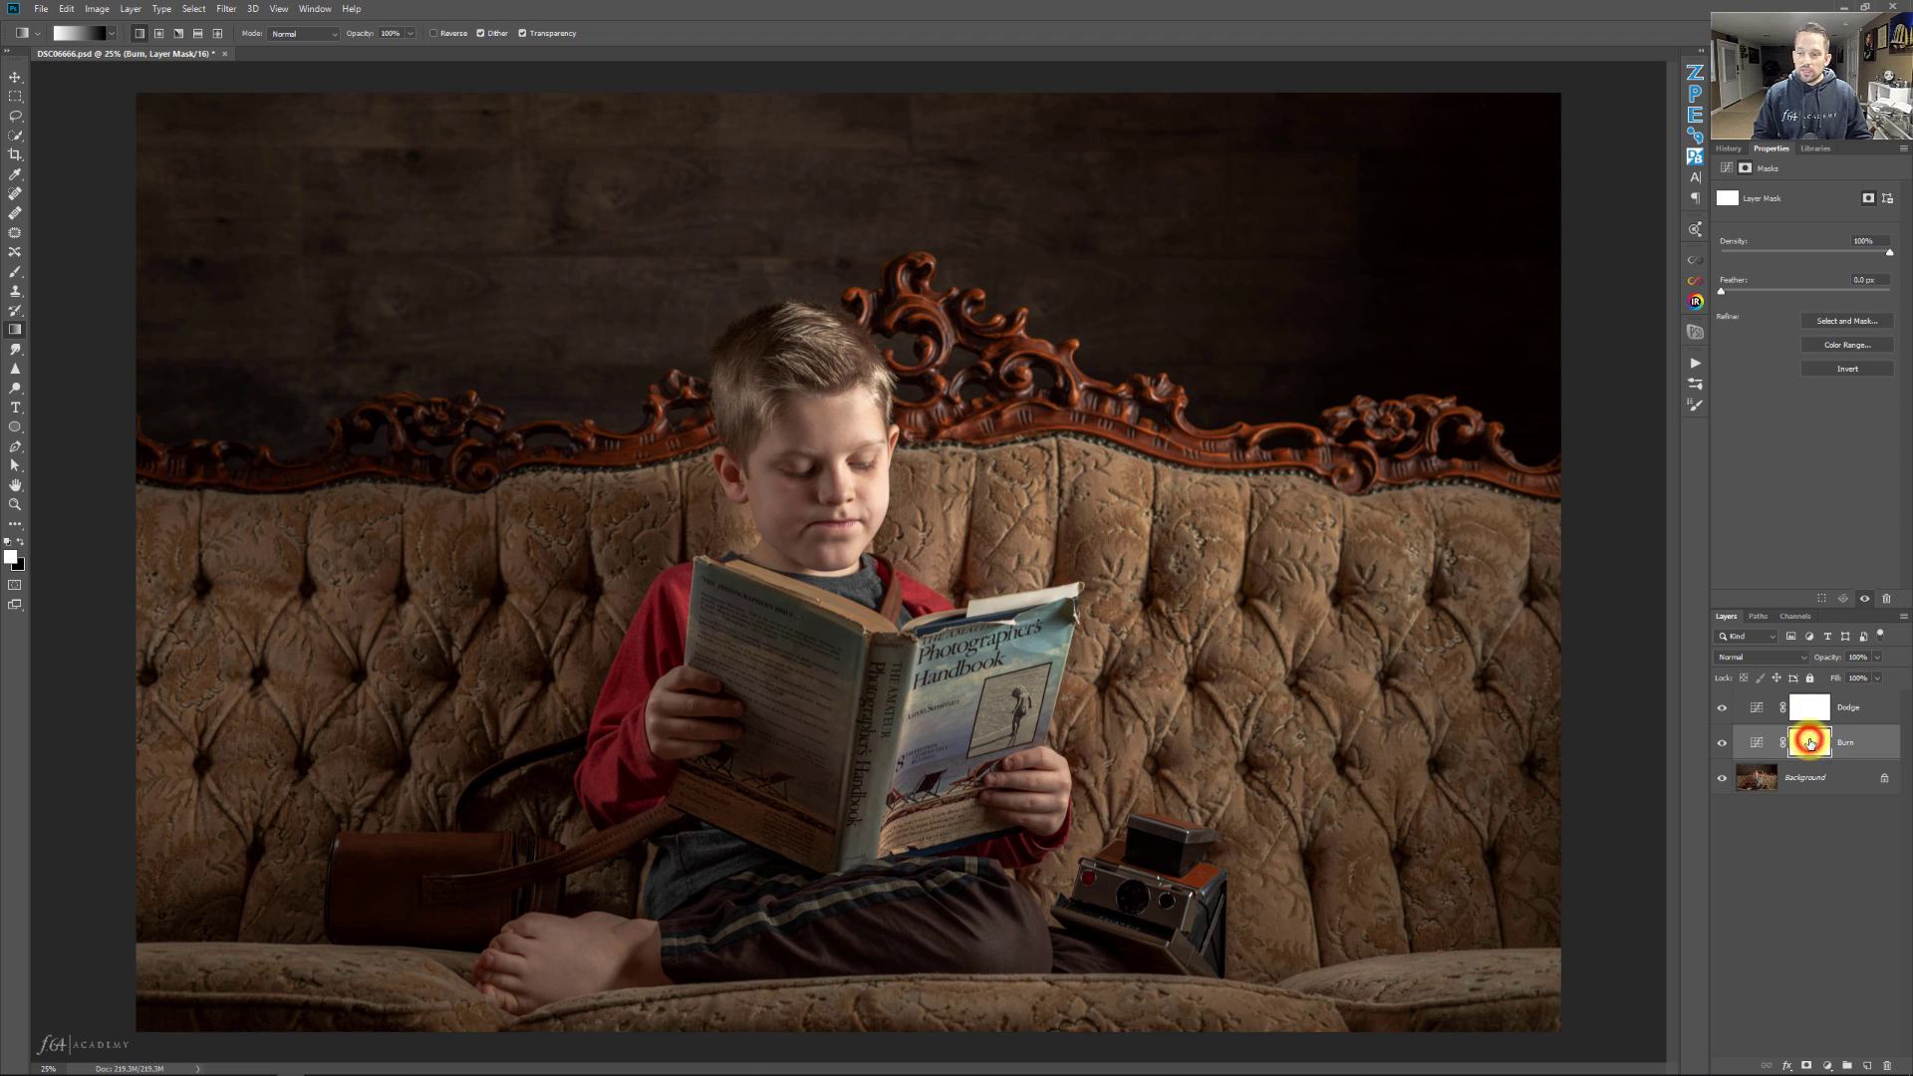
{"action": "key", "text": "ctrl+i"}
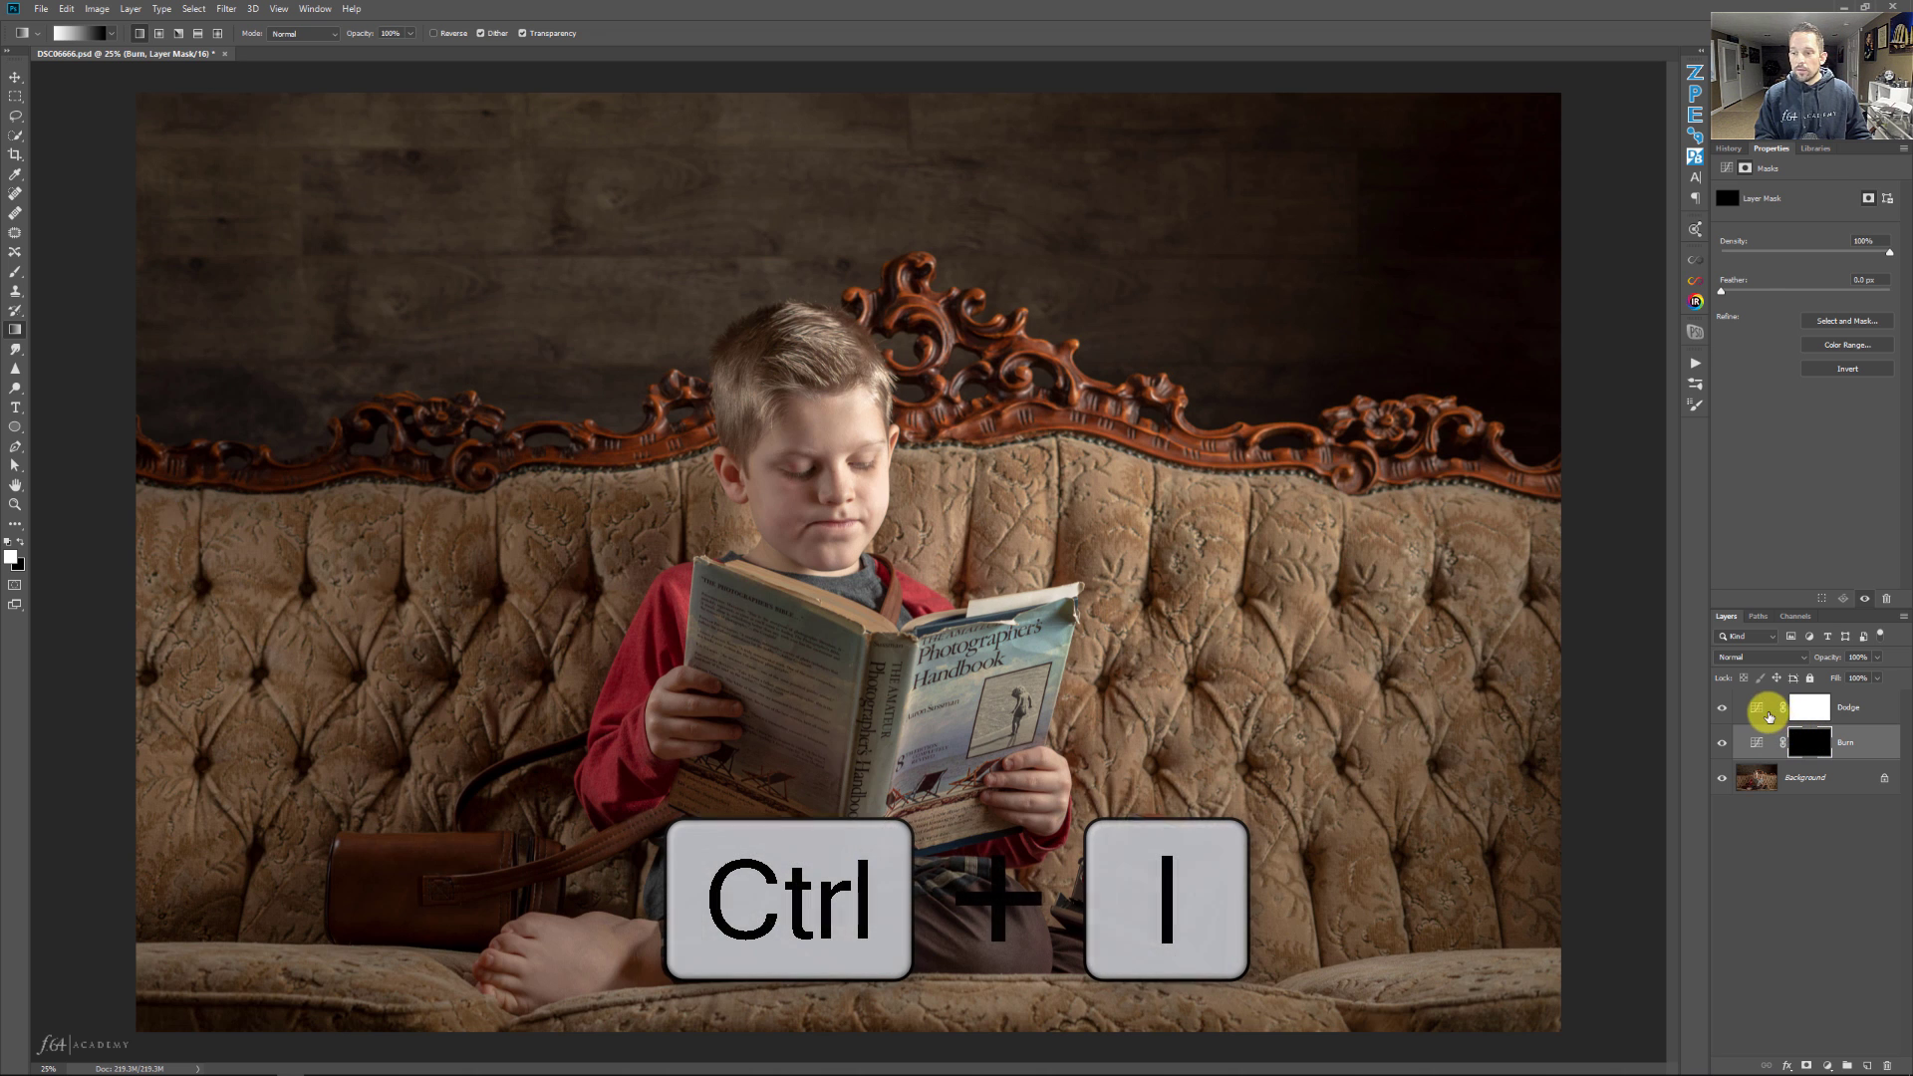
{"action": "left_click", "coordinate": [1758, 708]}
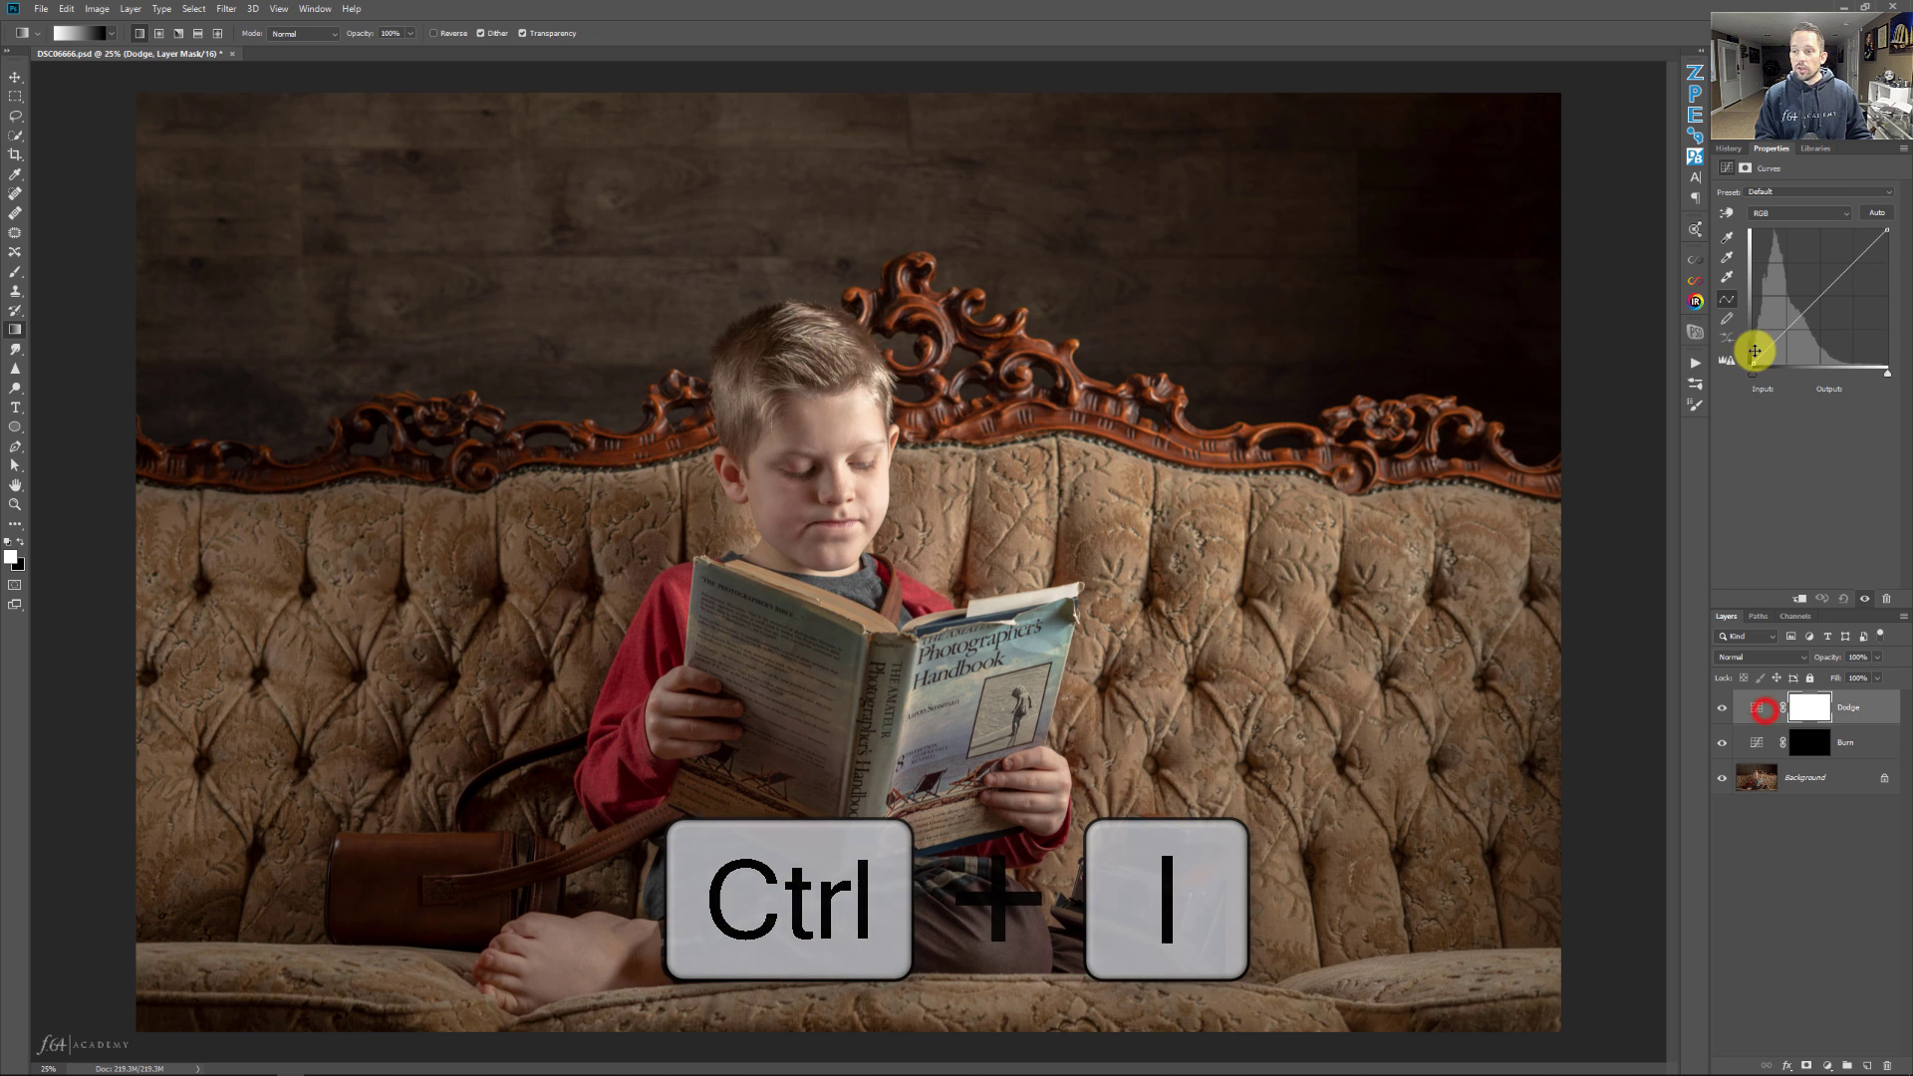
{"action": "left_click", "coordinate": [1817, 295]}
{"action": "left_click_drag", "start_coordinate": [1817, 296], "coordinate": [1819, 293]}
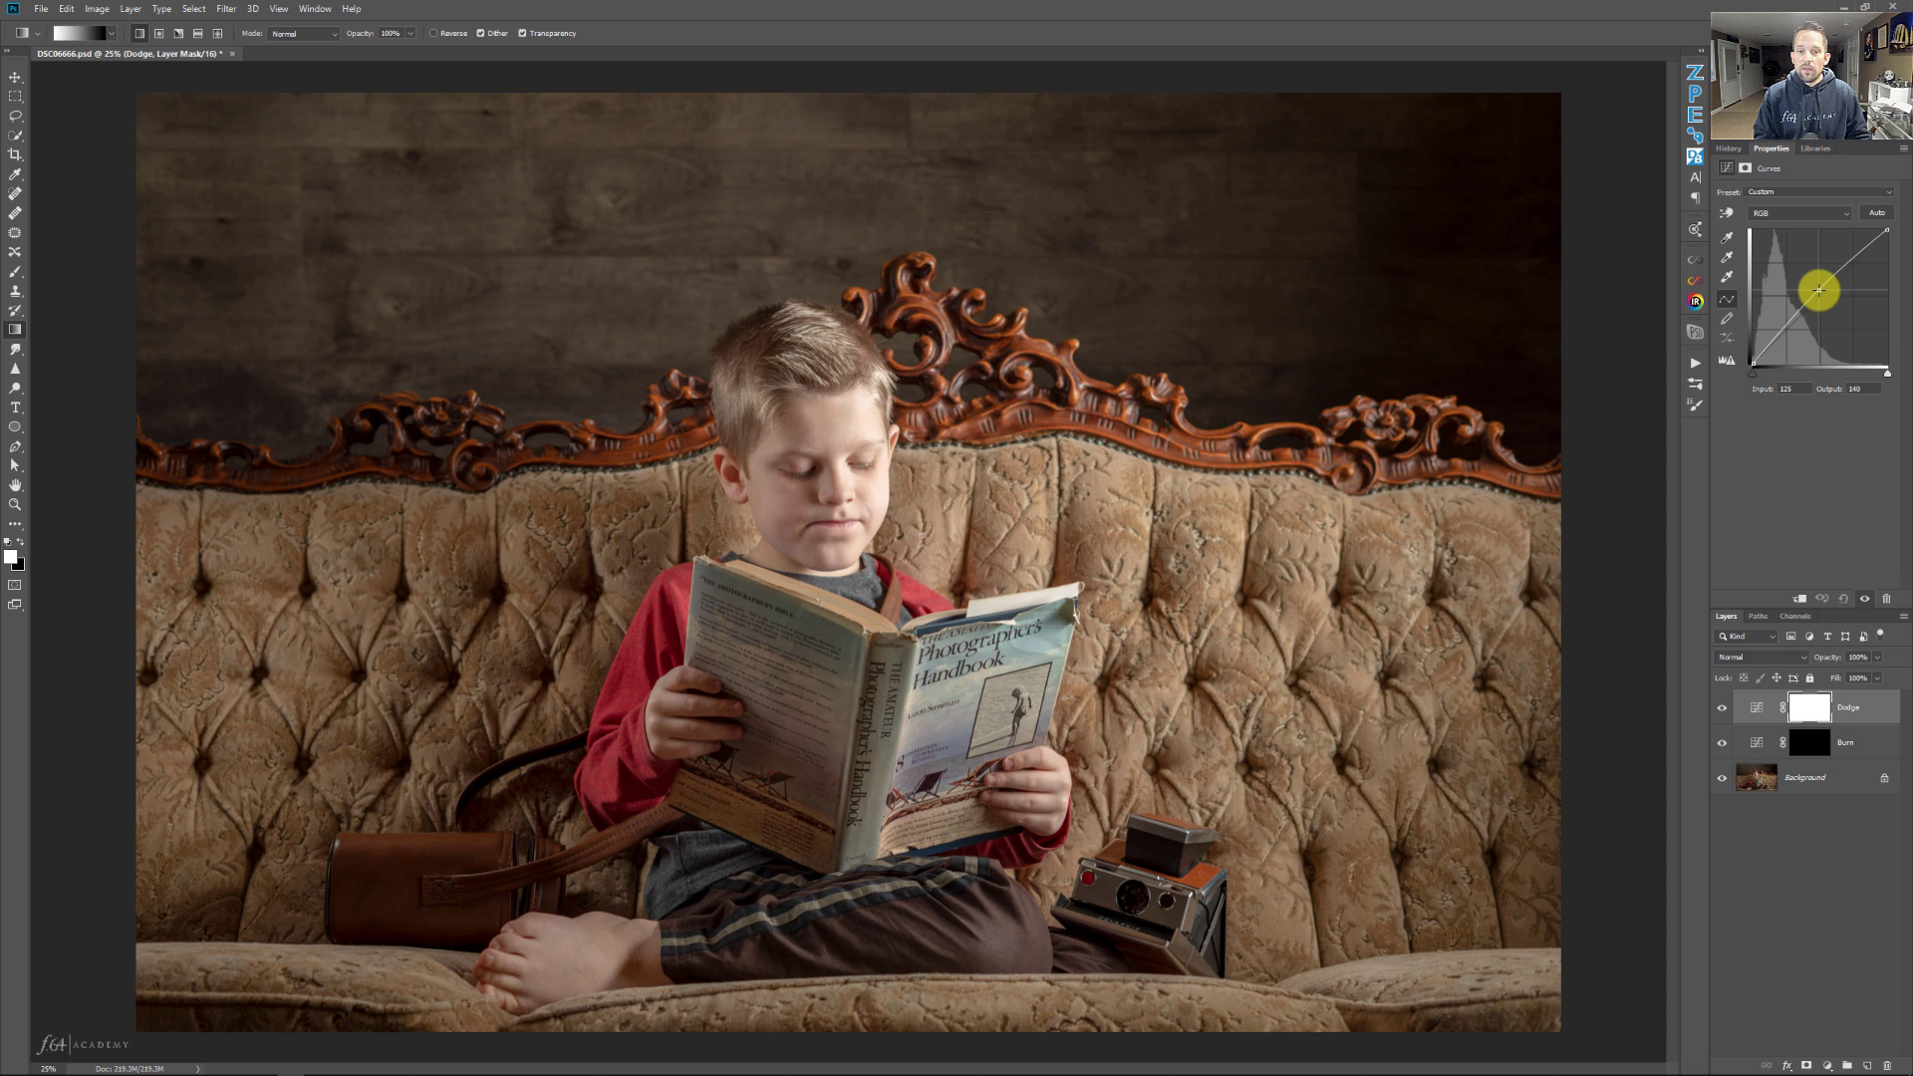
{"action": "left_click_drag", "start_coordinate": [1819, 291], "coordinate": [1819, 294]}
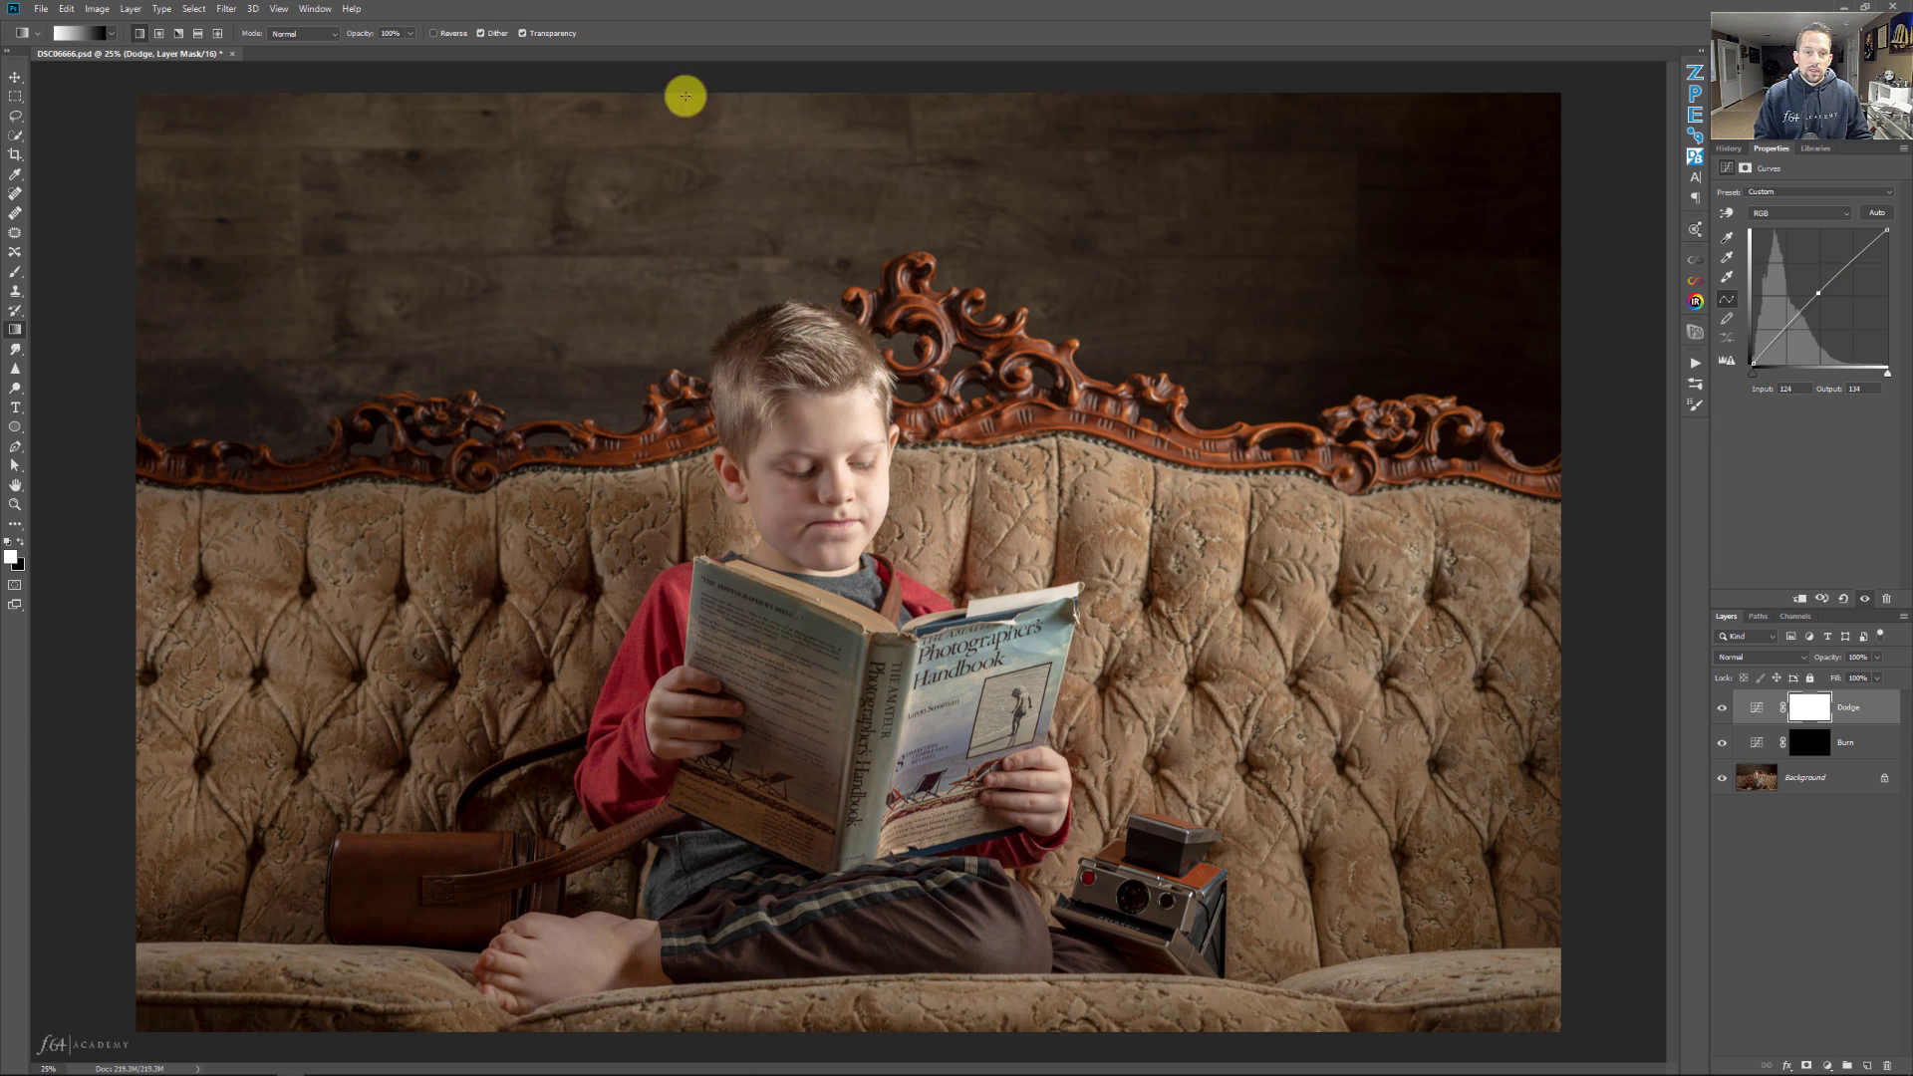
{"action": "left_click_drag", "start_coordinate": [1817, 292], "coordinate": [1818, 290]}
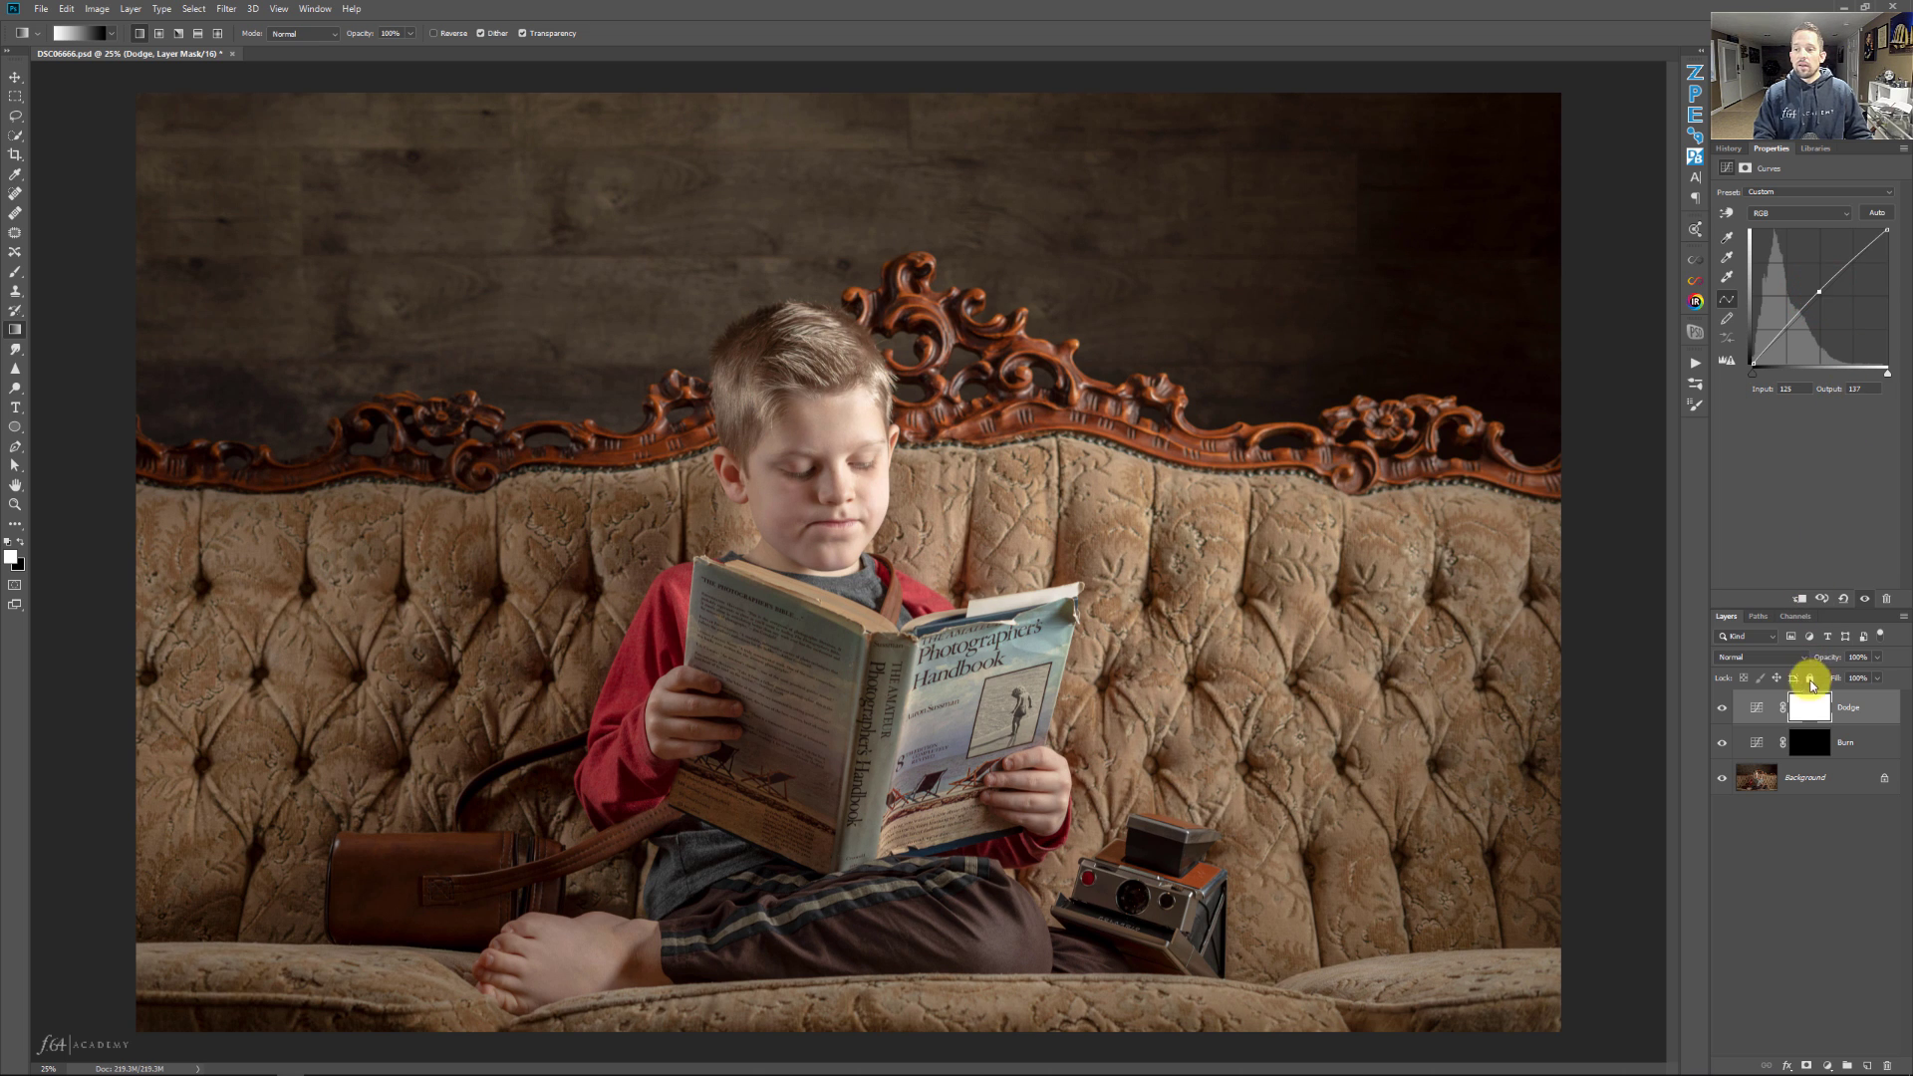
Invert the Dodge layer mask to black with Ctrl+I, then select the Burn layer.
{"action": "left_click", "coordinate": [1819, 705]}
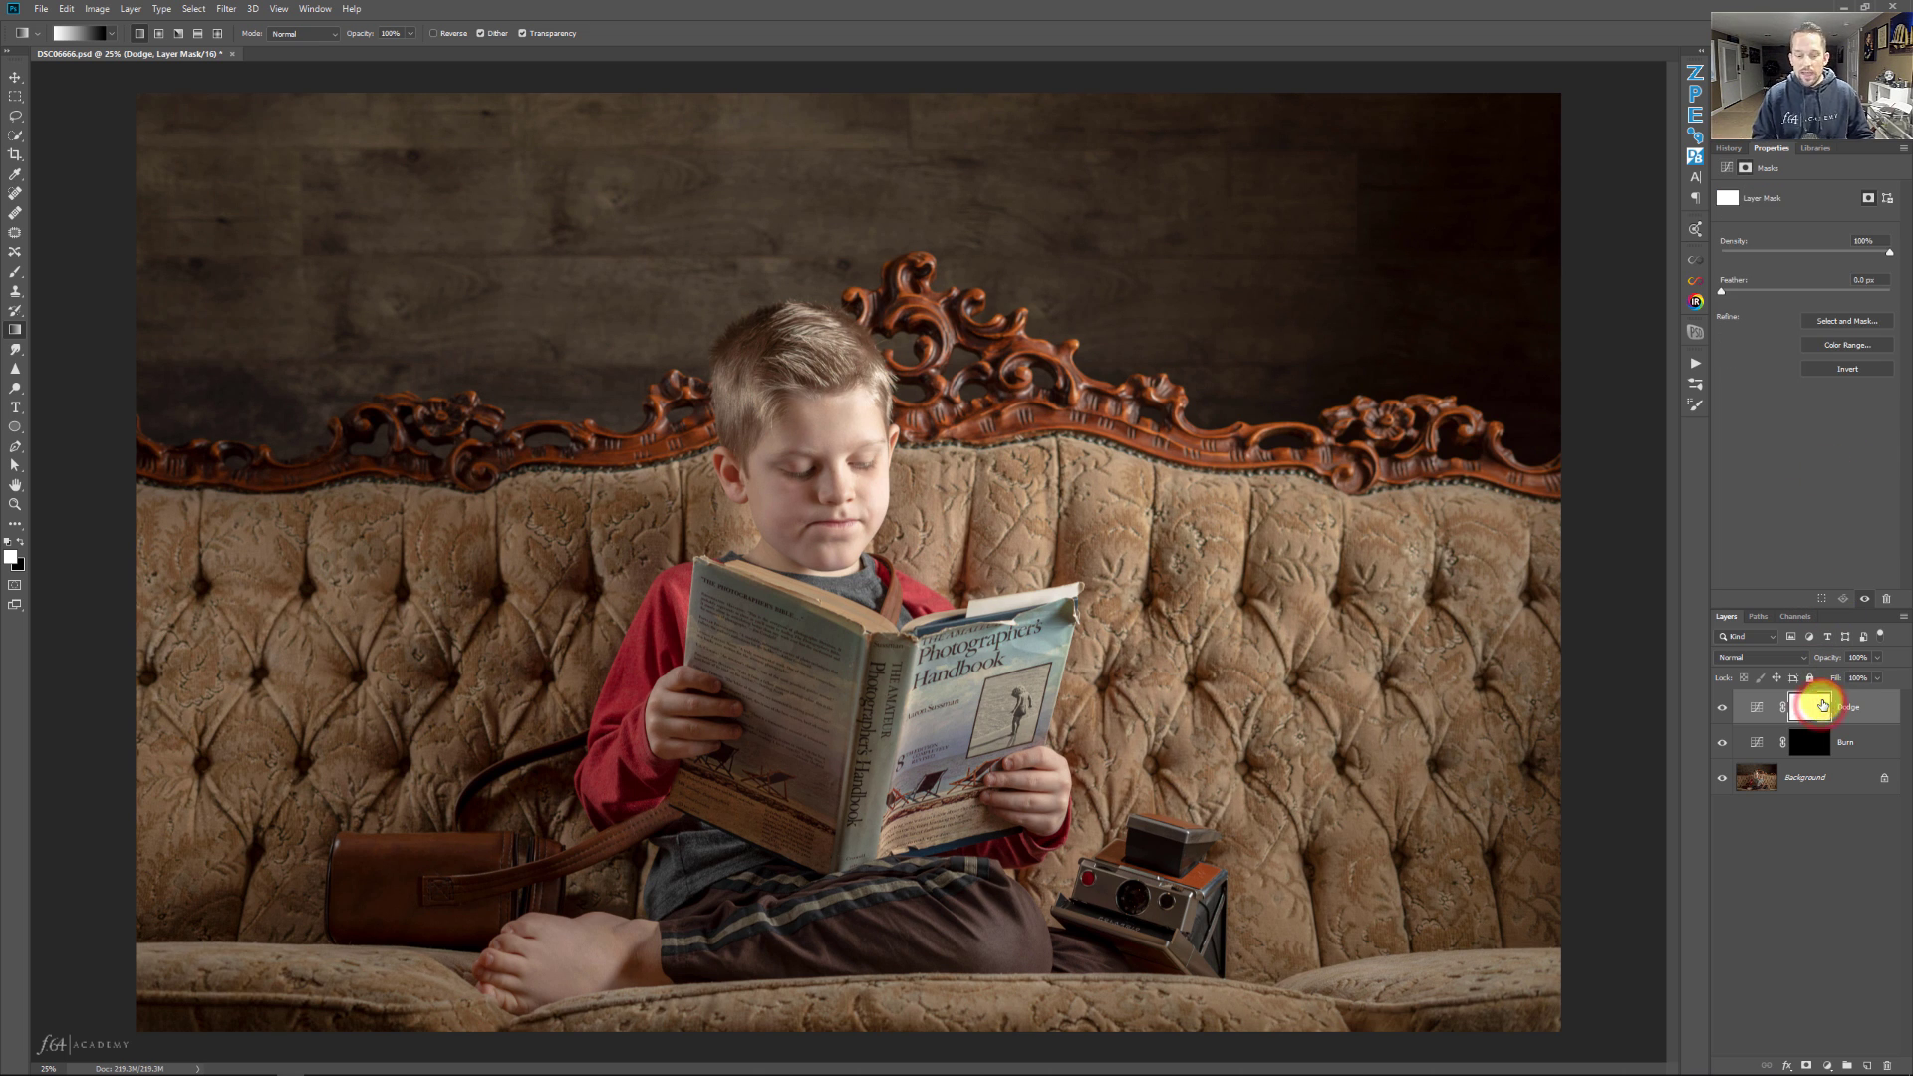
{"action": "key", "text": "ctrl+i"}
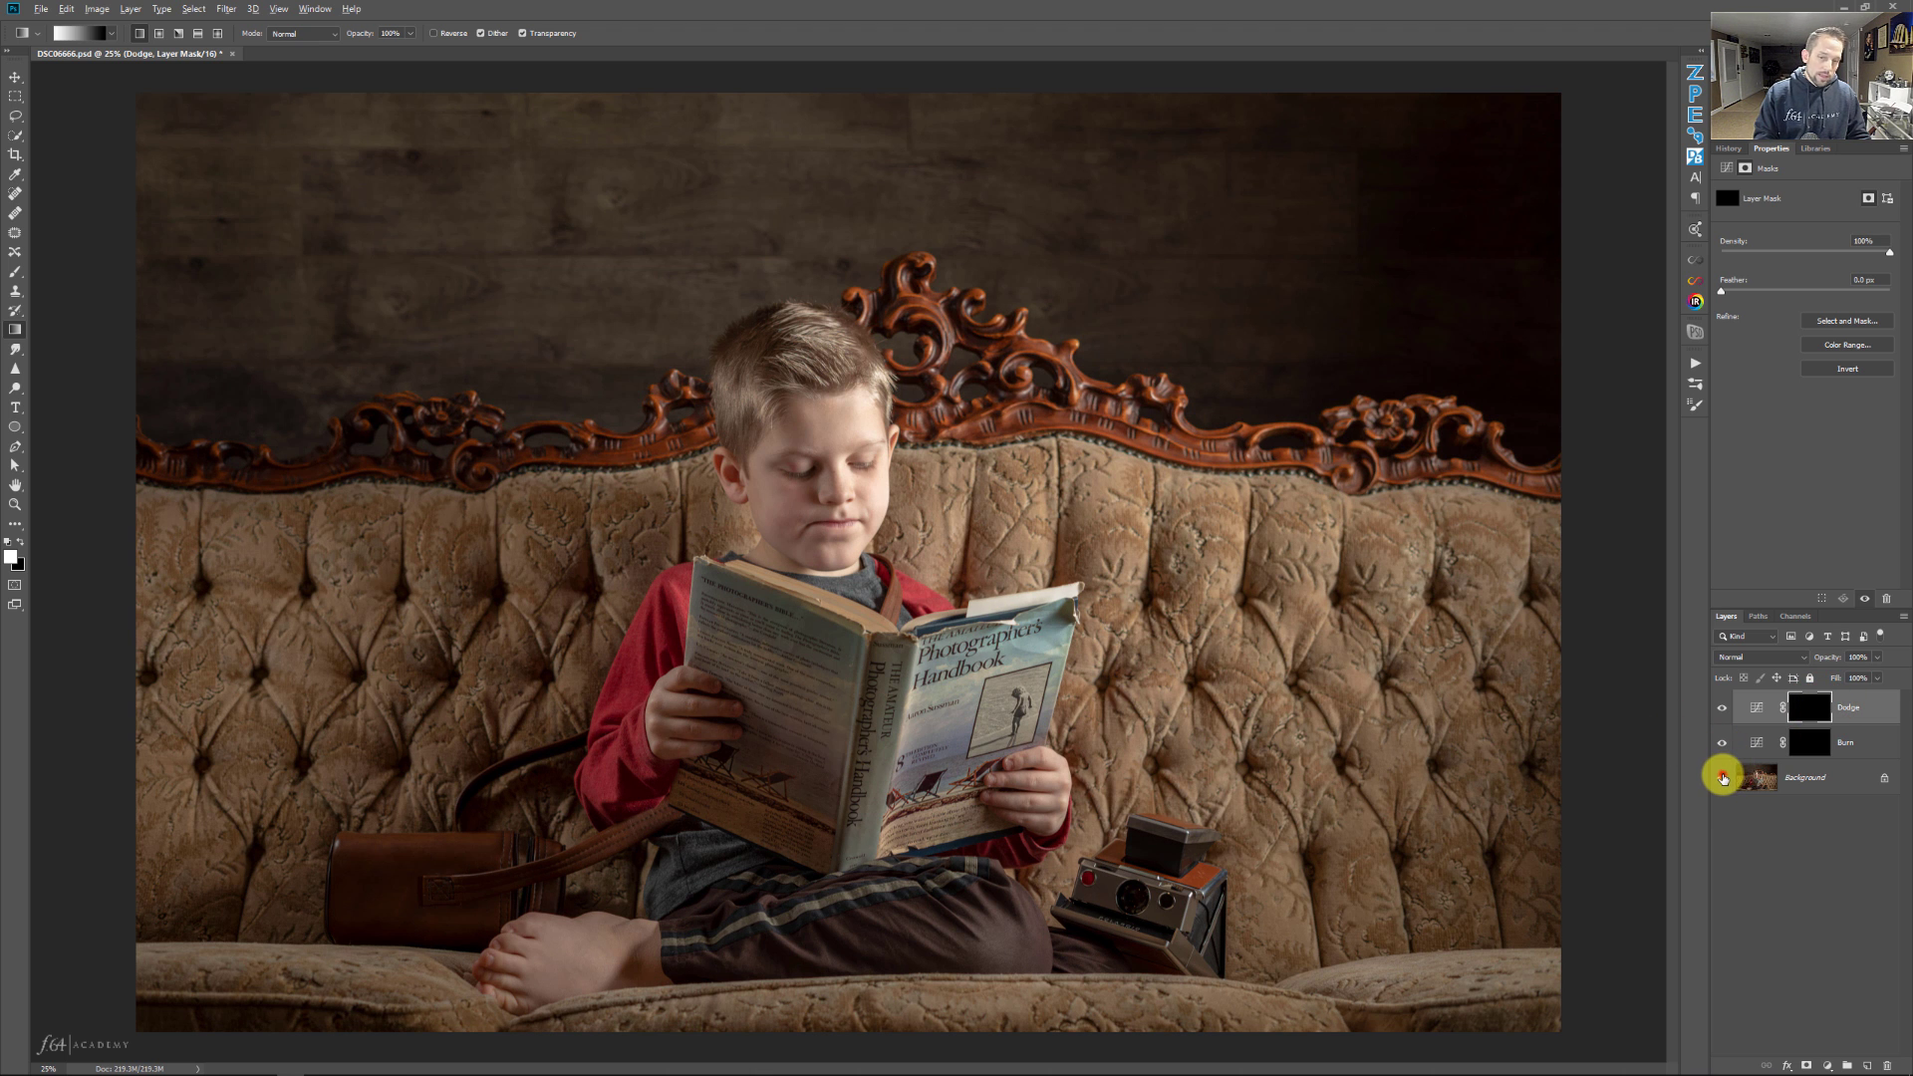
{"action": "left_click", "coordinate": [1723, 775]}
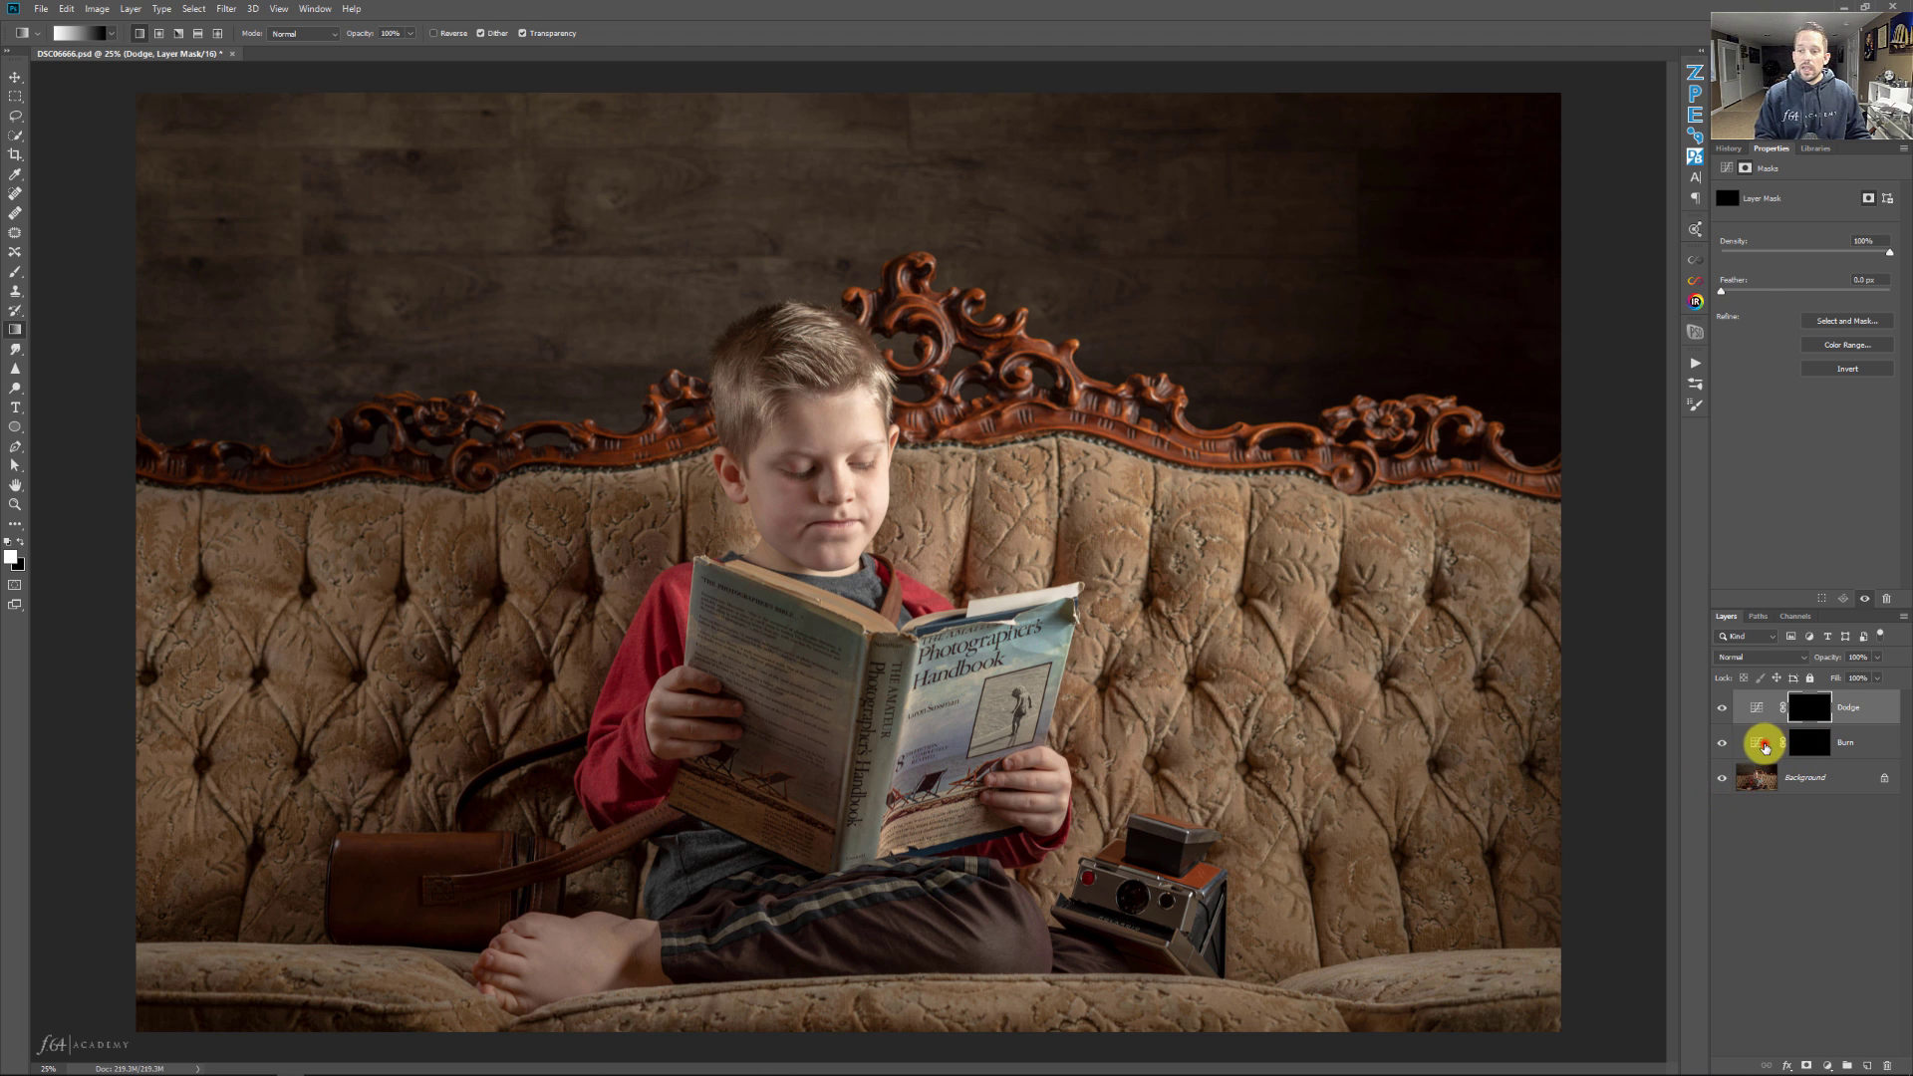
{"action": "left_click", "coordinate": [1764, 745]}
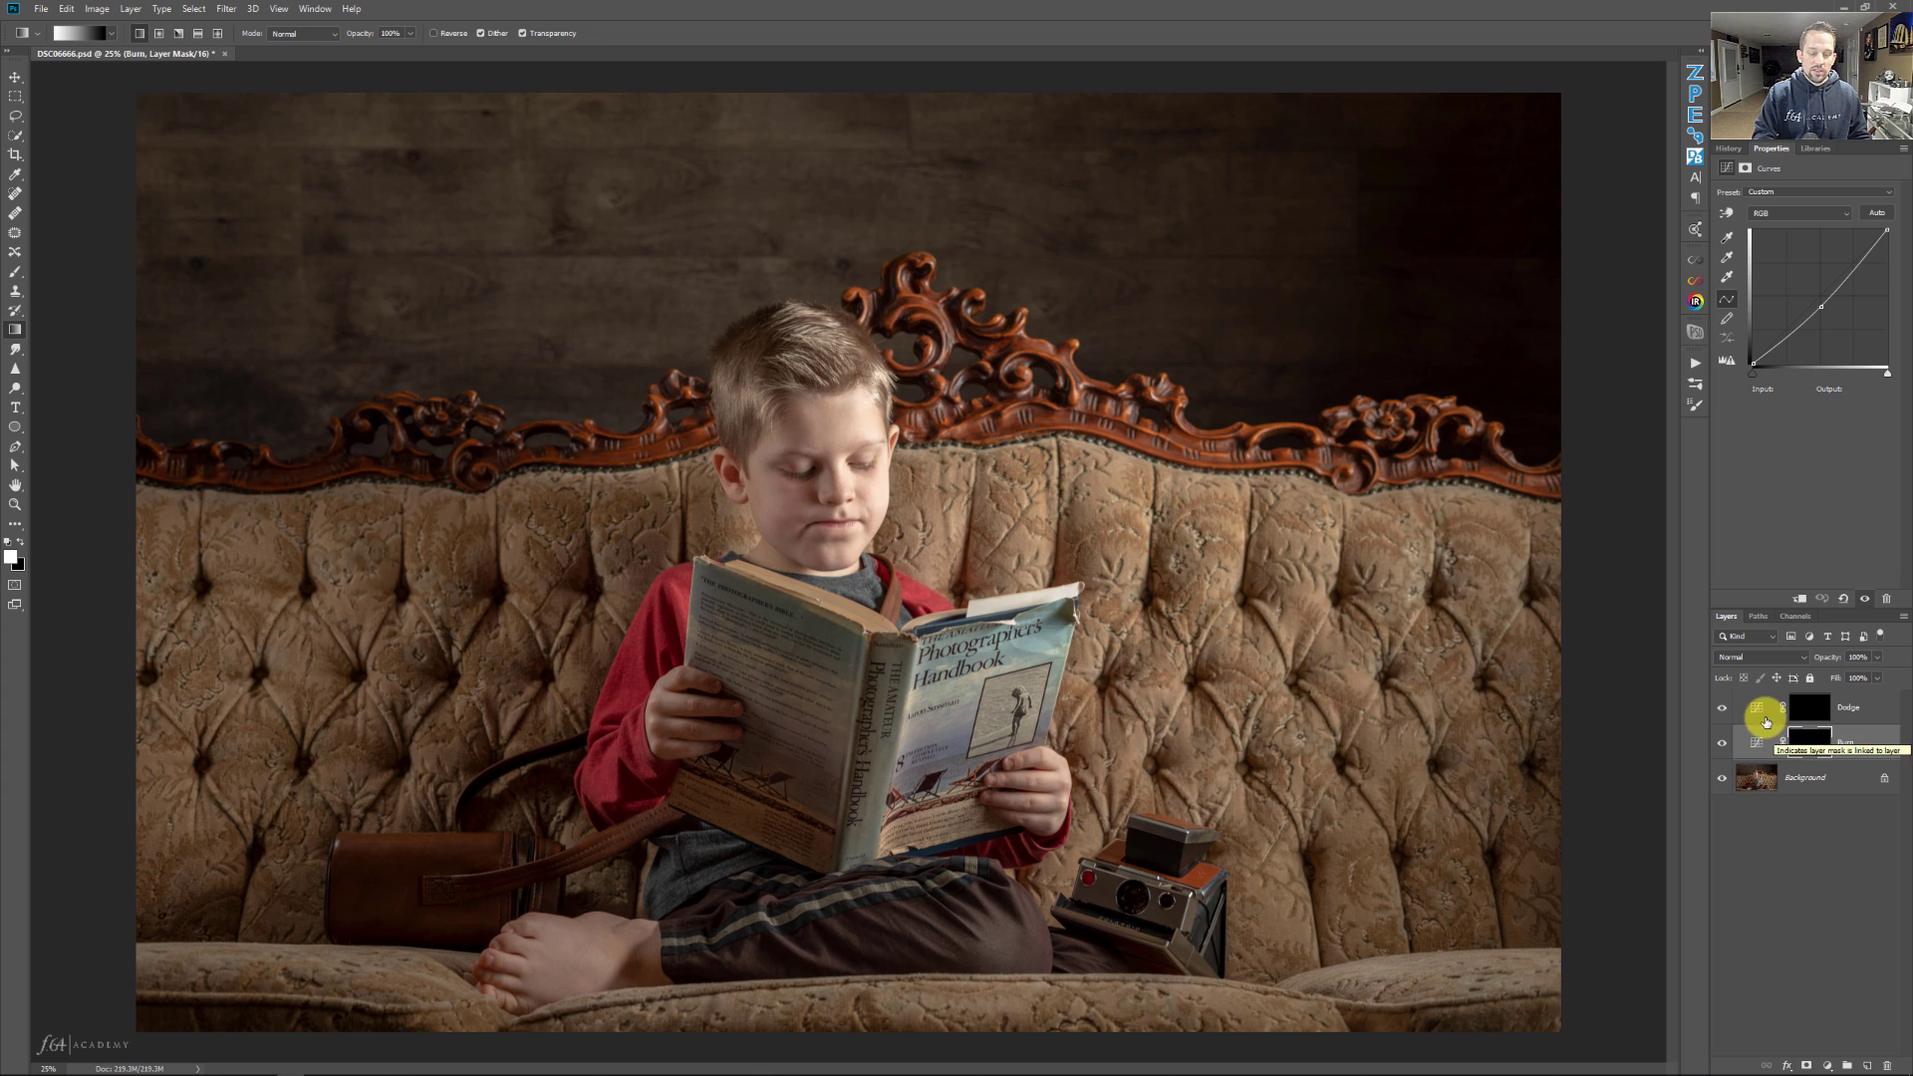
Paint the Burn mask with a 2000 soft brush over the sofa's left, lower-right and lower cushion.
{"action": "key", "text": "b"}
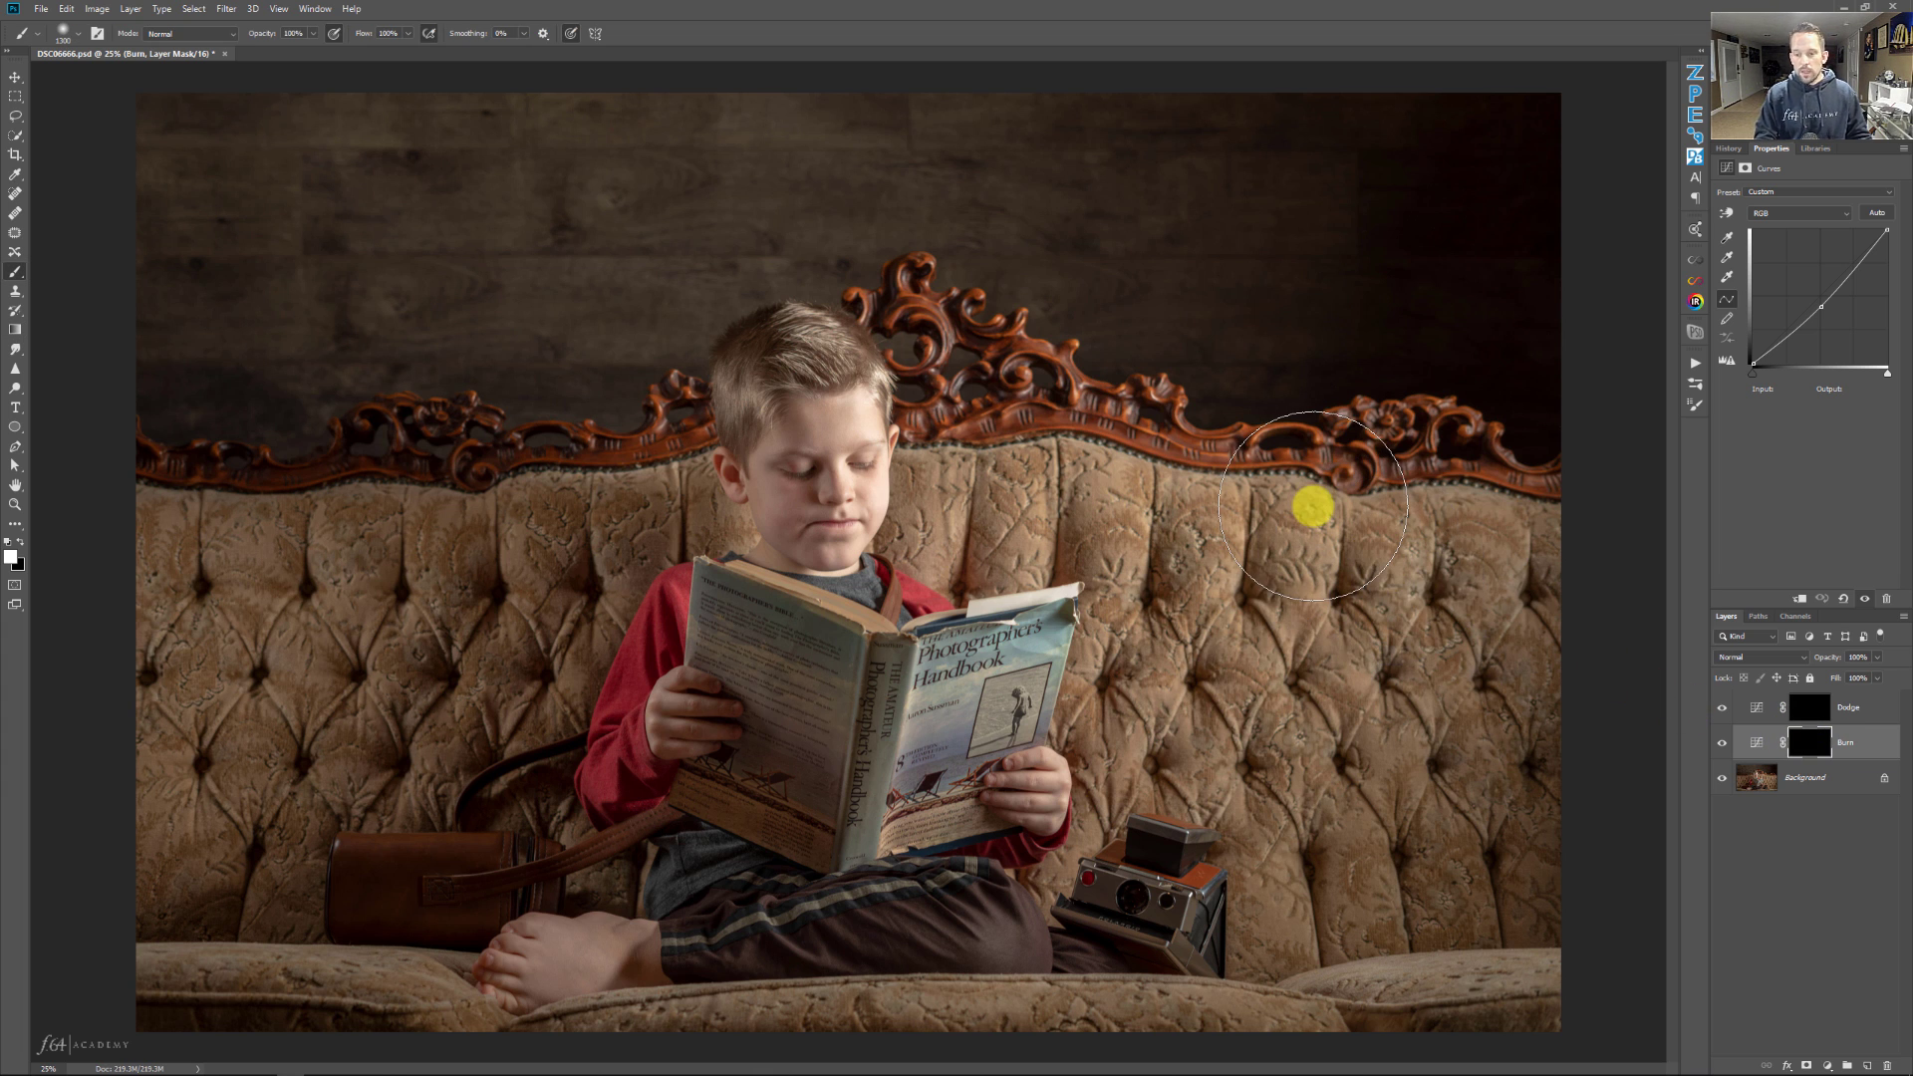
{"action": "key", "text": "bracketright"}
{"action": "key", "text": "bracketright"}
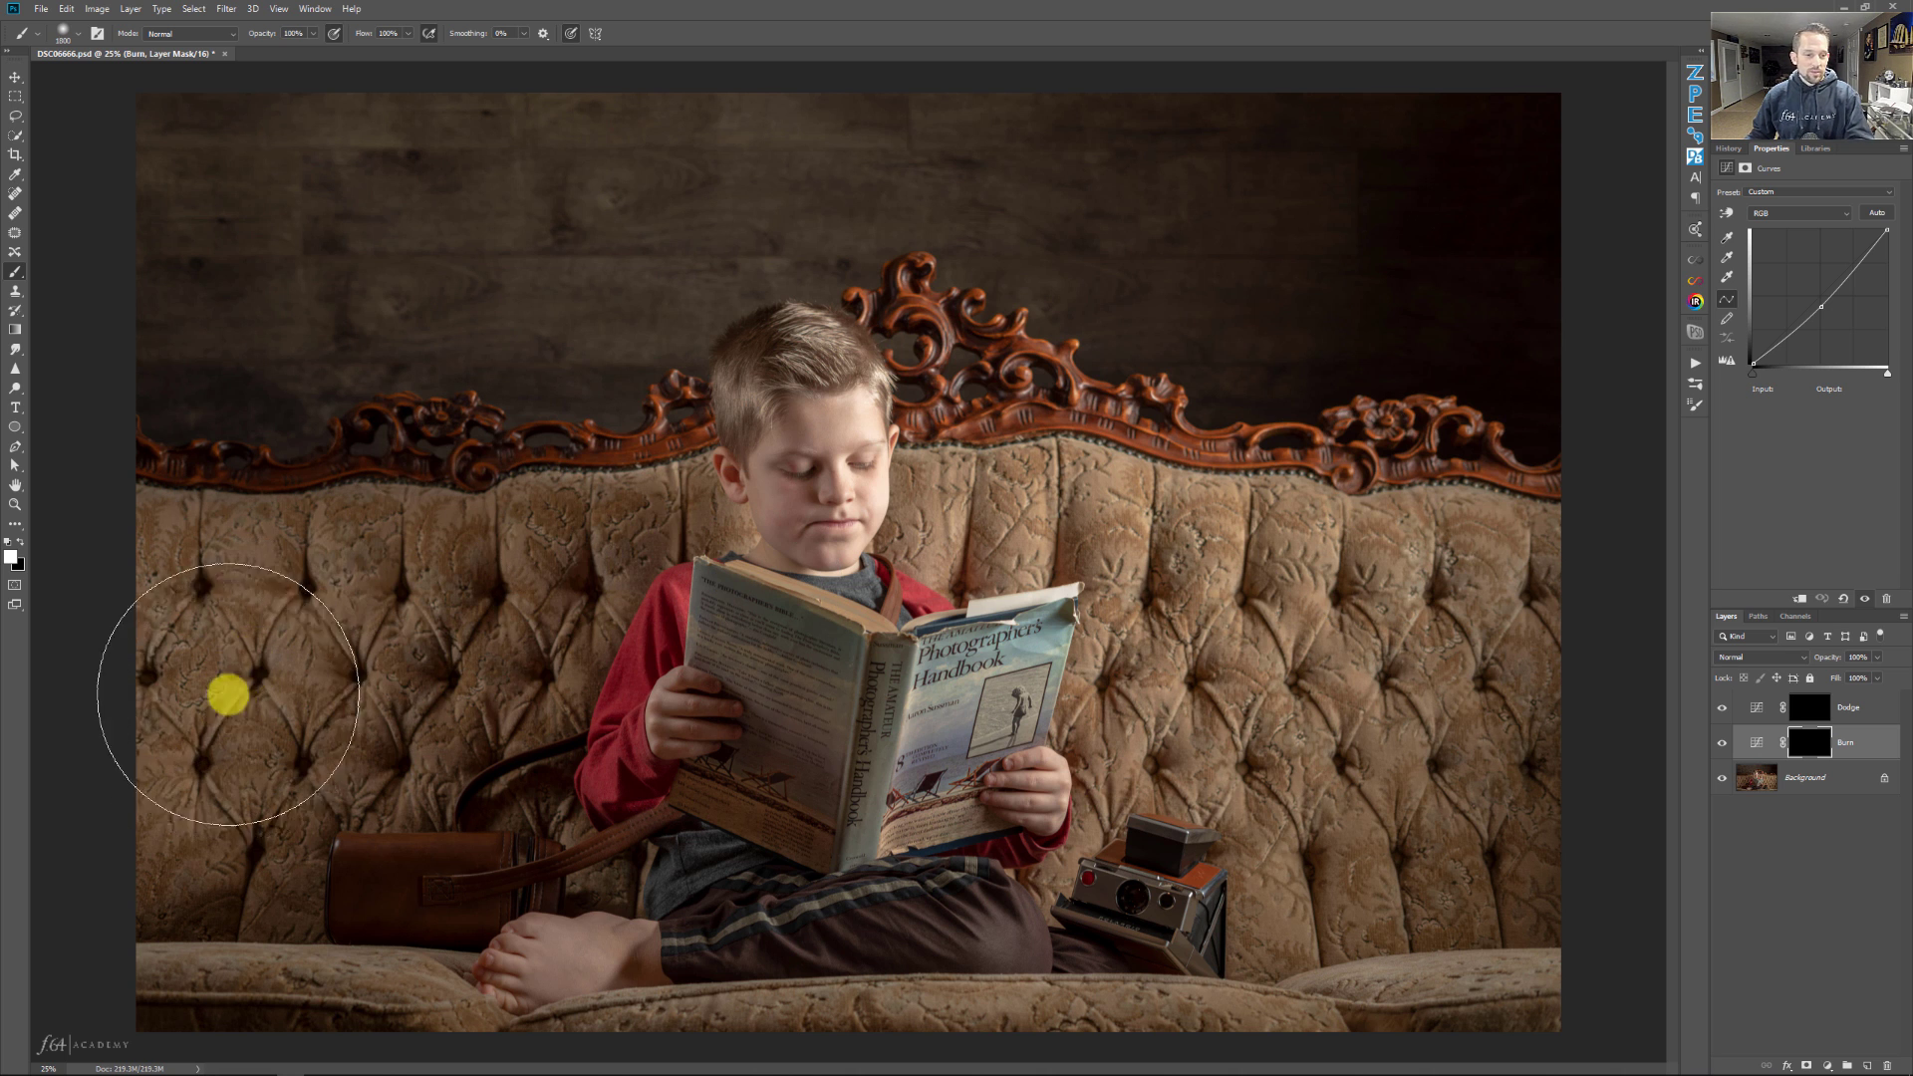
{"action": "key", "text": "bracketright"}
{"action": "key", "text": "bracketright"}
{"action": "key", "text": "bracketright"}
{"action": "key", "text": "bracketright"}
{"action": "key", "text": "bracketright"}
{"action": "left_click", "coordinate": [217, 543]}
{"action": "mouse_move", "coordinate": [217, 542]}
{"action": "left_mouse_down"}
{"action": "mouse_move", "coordinate": [225, 693]}
{"action": "mouse_move", "coordinate": [243, 571]}
{"action": "mouse_move", "coordinate": [243, 812]}
{"action": "mouse_move", "coordinate": [384, 959]}
{"action": "mouse_move", "coordinate": [255, 843]}
{"action": "mouse_move", "coordinate": [184, 364]}
{"action": "mouse_move", "coordinate": [254, 238]}
{"action": "mouse_move", "coordinate": [206, 371]}
{"action": "mouse_move", "coordinate": [207, 156]}
{"action": "mouse_move", "coordinate": [278, 460]}
{"action": "mouse_move", "coordinate": [328, 488]}
{"action": "mouse_move", "coordinate": [244, 568]}
{"action": "mouse_move", "coordinate": [455, 511]}
{"action": "mouse_move", "coordinate": [360, 534]}
{"action": "mouse_move", "coordinate": [295, 730]}
{"action": "mouse_move", "coordinate": [233, 508]}
{"action": "mouse_move", "coordinate": [265, 905]}
{"action": "mouse_move", "coordinate": [363, 991]}
{"action": "mouse_move", "coordinate": [277, 966]}
{"action": "mouse_move", "coordinate": [283, 903]}
{"action": "left_mouse_up"}
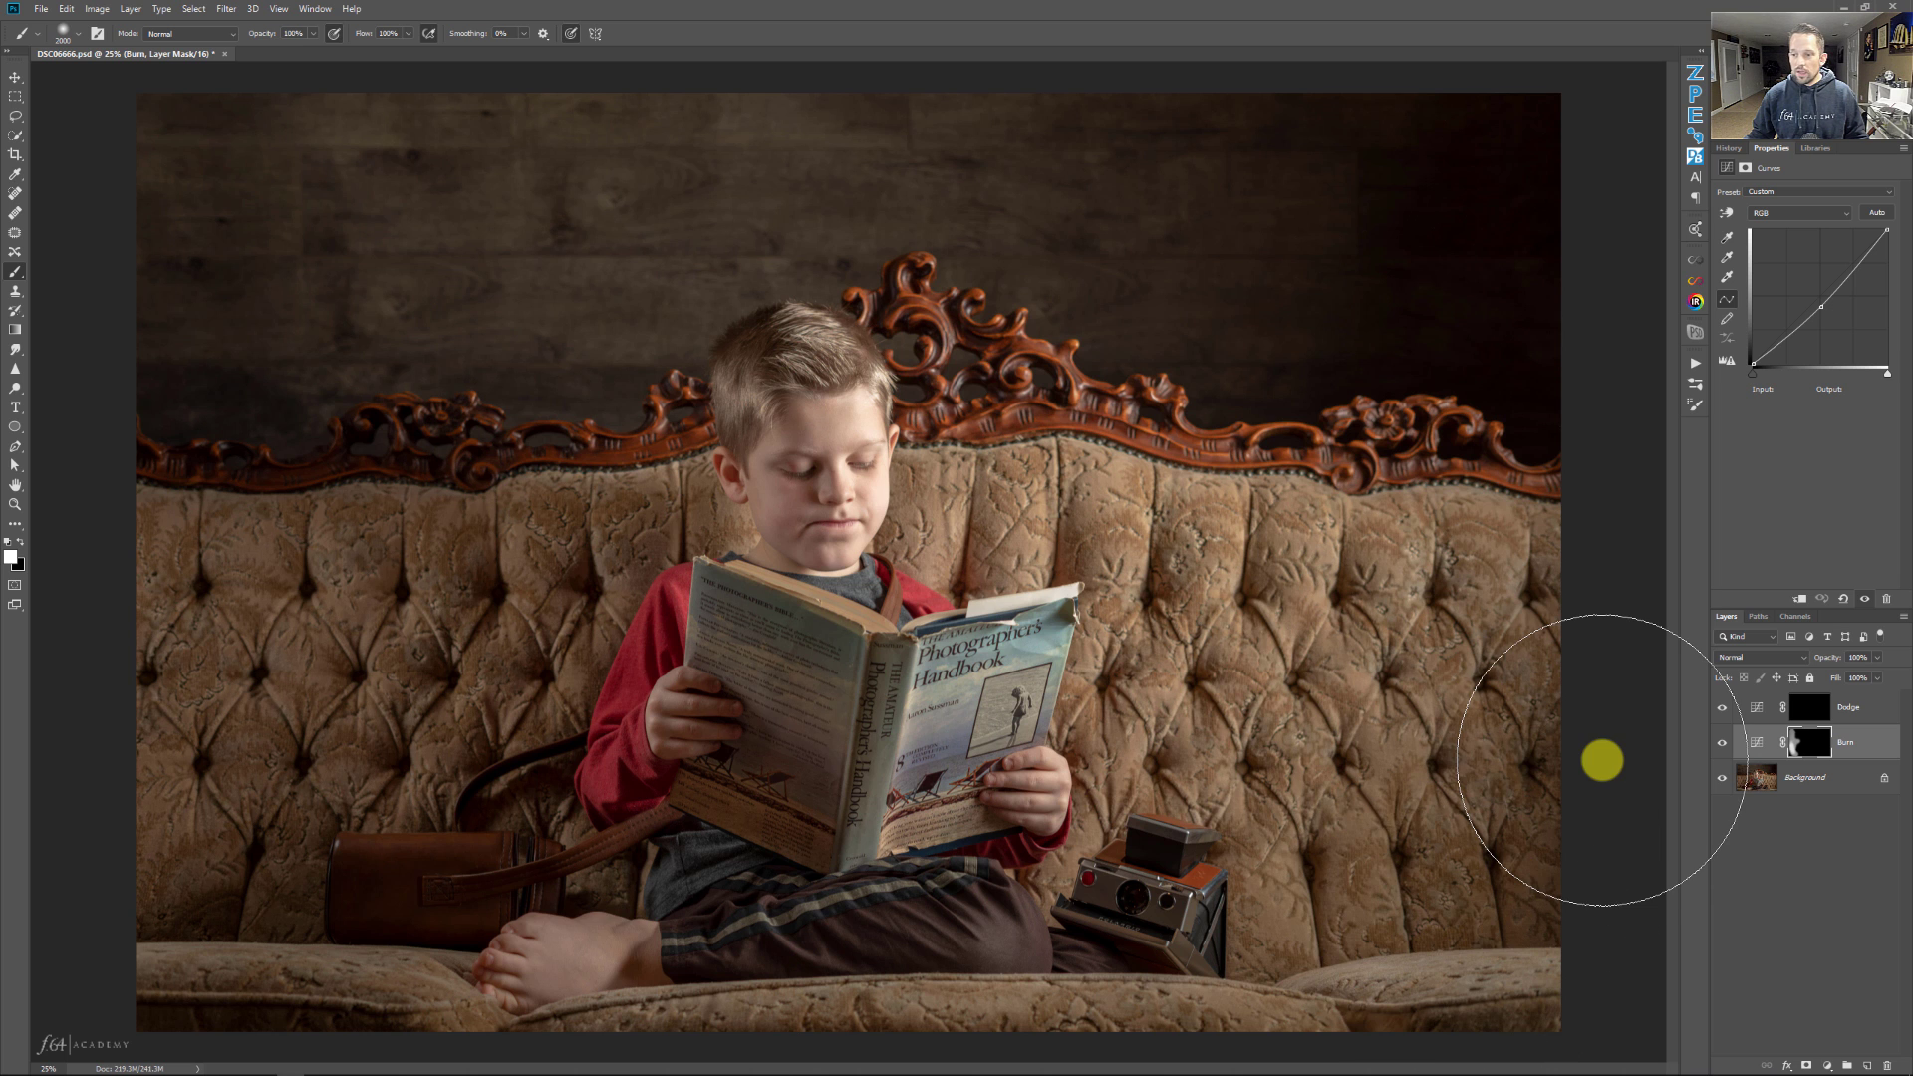
{"action": "mouse_move", "coordinate": [1380, 924]}
{"action": "left_mouse_down"}
{"action": "mouse_move", "coordinate": [1481, 733]}
{"action": "mouse_move", "coordinate": [1494, 355]}
{"action": "mouse_move", "coordinate": [1345, 116]}
{"action": "mouse_move", "coordinate": [1388, 542]}
{"action": "mouse_move", "coordinate": [1315, 597]}
{"action": "mouse_move", "coordinate": [1331, 567]}
{"action": "mouse_move", "coordinate": [1229, 124]}
{"action": "mouse_move", "coordinate": [1409, 580]}
{"action": "mouse_move", "coordinate": [1358, 1011]}
{"action": "left_mouse_up"}
{"action": "key", "text": "bracketleft"}
{"action": "key", "text": "bracketleft"}
{"action": "key", "text": "bracketleft"}
{"action": "key", "text": "bracketleft"}
{"action": "key", "text": "bracketleft"}
{"action": "key", "text": "bracketleft"}
{"action": "key", "text": "bracketleft"}
{"action": "key", "text": "bracketleft"}
{"action": "left_click", "coordinate": [852, 1008]}
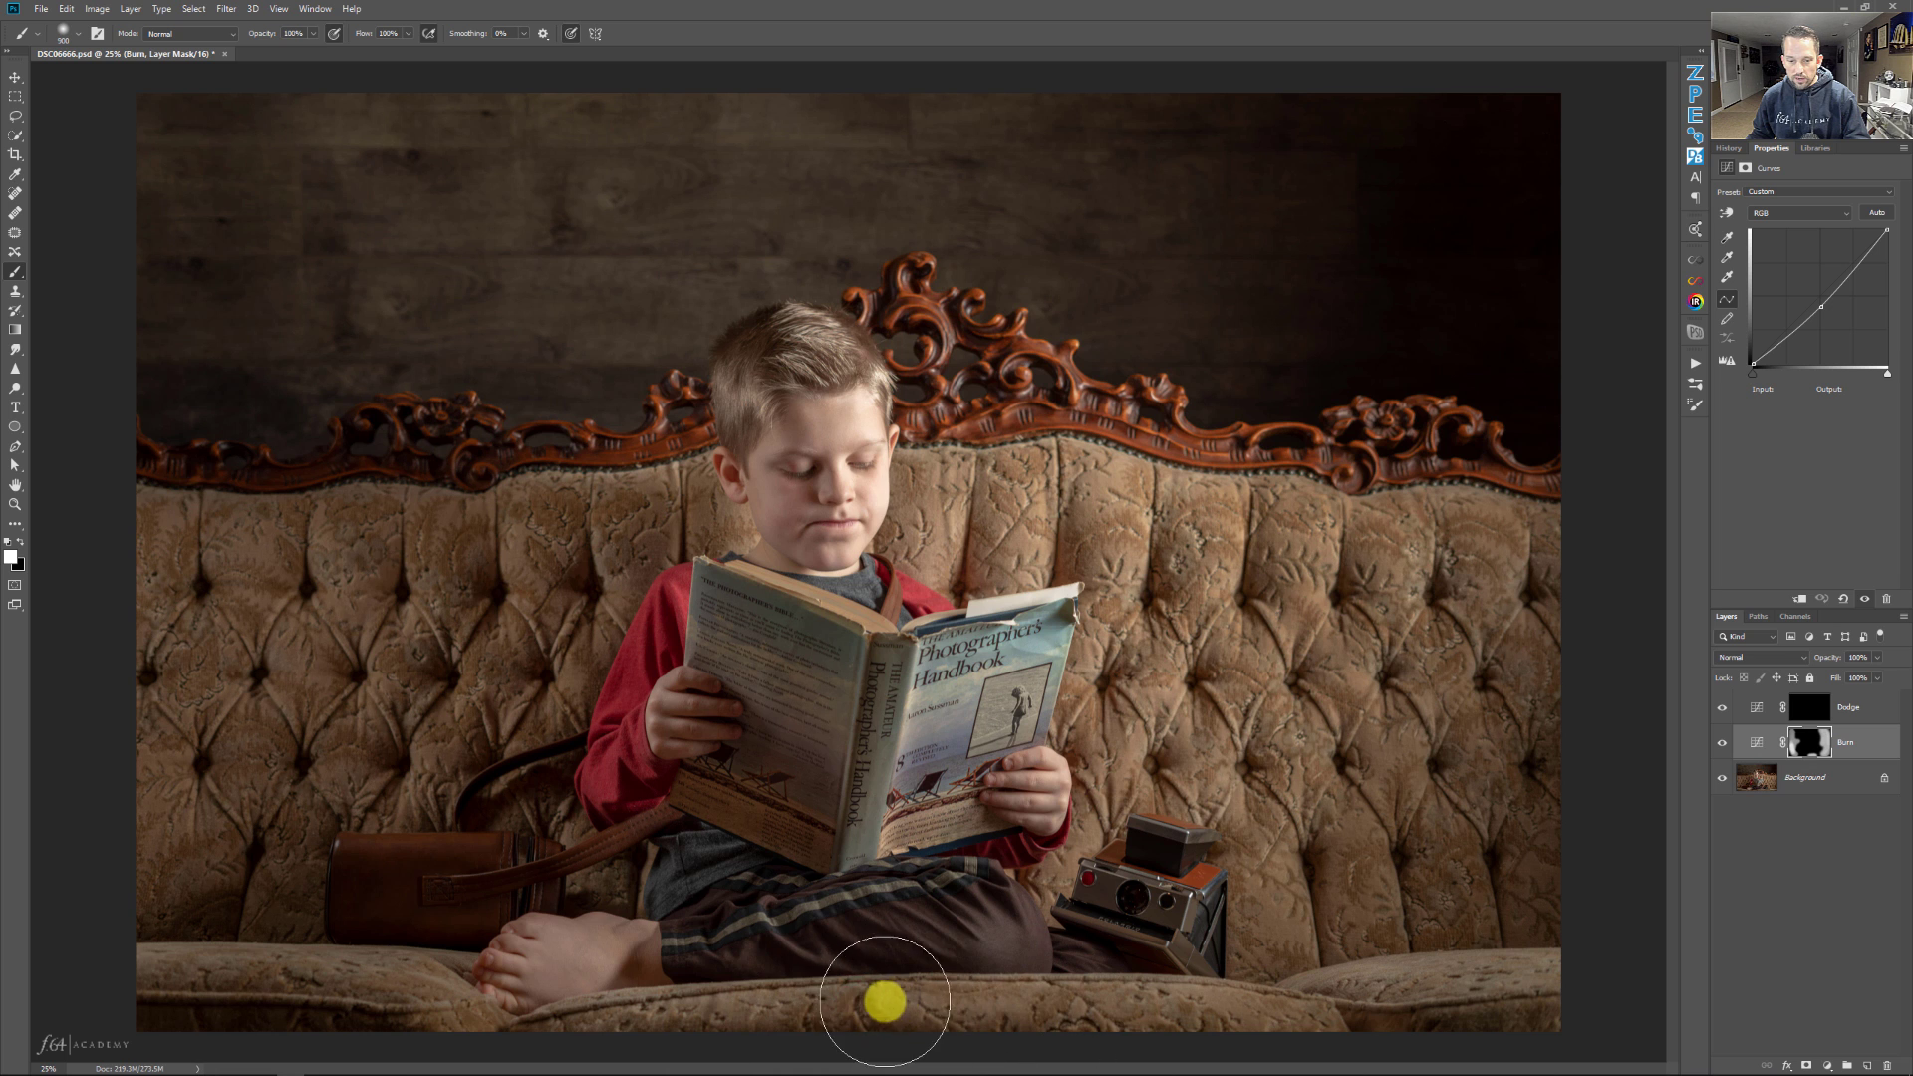
{"action": "key", "text": "bracketleft"}
{"action": "key", "text": "bracketleft"}
{"action": "key", "text": "bracketleft"}
{"action": "mouse_move", "coordinate": [1085, 1039]}
{"action": "left_mouse_down"}
{"action": "mouse_move", "coordinate": [563, 1046]}
{"action": "mouse_move", "coordinate": [195, 1021]}
{"action": "mouse_move", "coordinate": [865, 1021]}
{"action": "mouse_move", "coordinate": [1401, 1050]}
{"action": "mouse_move", "coordinate": [1554, 1036]}
{"action": "mouse_move", "coordinate": [1570, 856]}
{"action": "mouse_move", "coordinate": [1490, 860]}
{"action": "mouse_move", "coordinate": [1509, 811]}
{"action": "mouse_move", "coordinate": [1481, 854]}
{"action": "left_mouse_up"}
Paint burn near the sofa's right side and lightly over the boy's hair, forehead and sleeve.
{"action": "key", "text": "bracketright"}
{"action": "key", "text": "bracketright"}
{"action": "key", "text": "bracketright"}
{"action": "key", "text": "bracketright"}
{"action": "key", "text": "bracketright"}
{"action": "key", "text": "bracketright"}
{"action": "left_click", "coordinate": [1425, 762]}
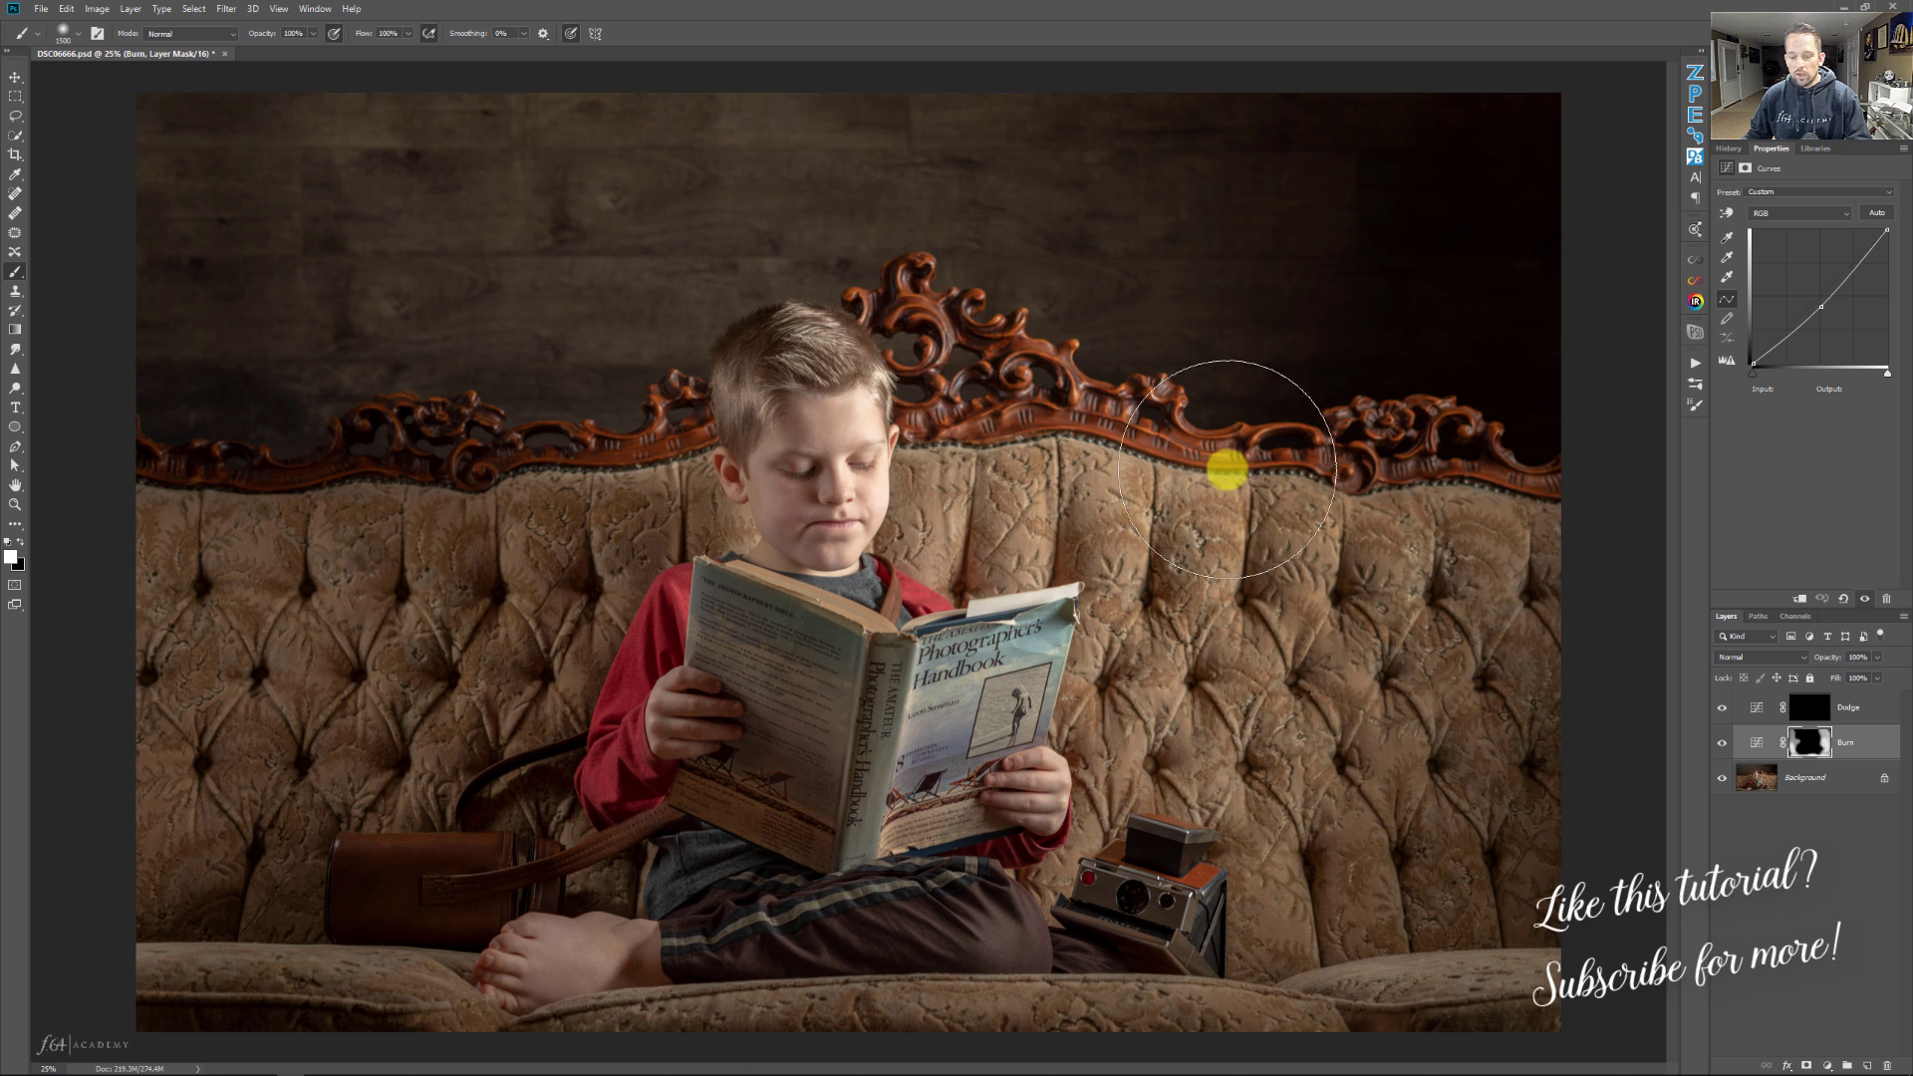
{"action": "key", "text": "bracketleft"}
{"action": "key", "text": "bracketleft"}
{"action": "key", "text": "bracketleft"}
{"action": "key", "text": "bracketleft"}
{"action": "key", "text": "bracketleft"}
{"action": "key", "text": "bracketleft"}
{"action": "key", "text": "bracketleft"}
{"action": "key", "text": "bracketleft"}
{"action": "key", "text": "bracketleft"}
{"action": "key", "text": "bracketleft"}
{"action": "key", "text": "bracketleft"}
{"action": "left_click", "coordinate": [751, 333]}
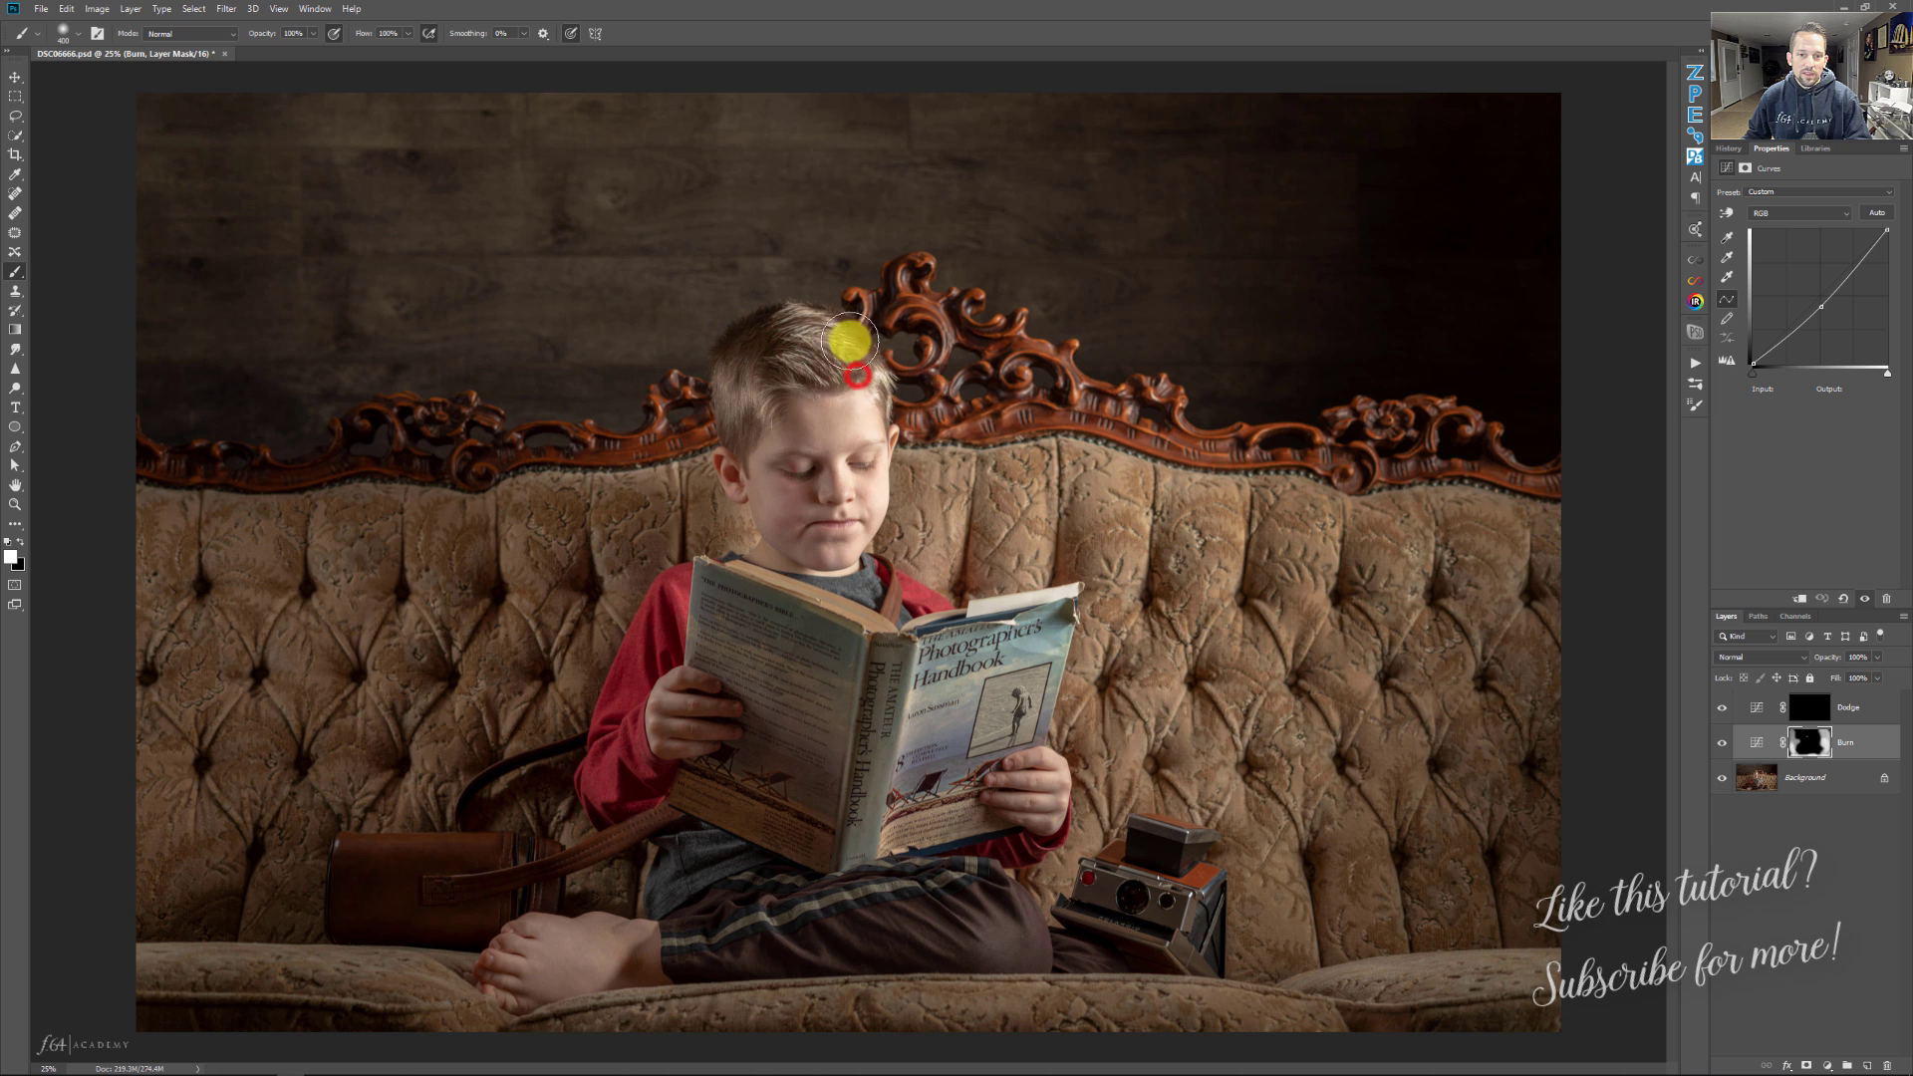
{"action": "key", "text": "bracketright"}
{"action": "key", "text": "bracketright"}
{"action": "key", "text": "bracketright"}
{"action": "key", "text": "bracketright"}
{"action": "left_click", "coordinate": [812, 429]}
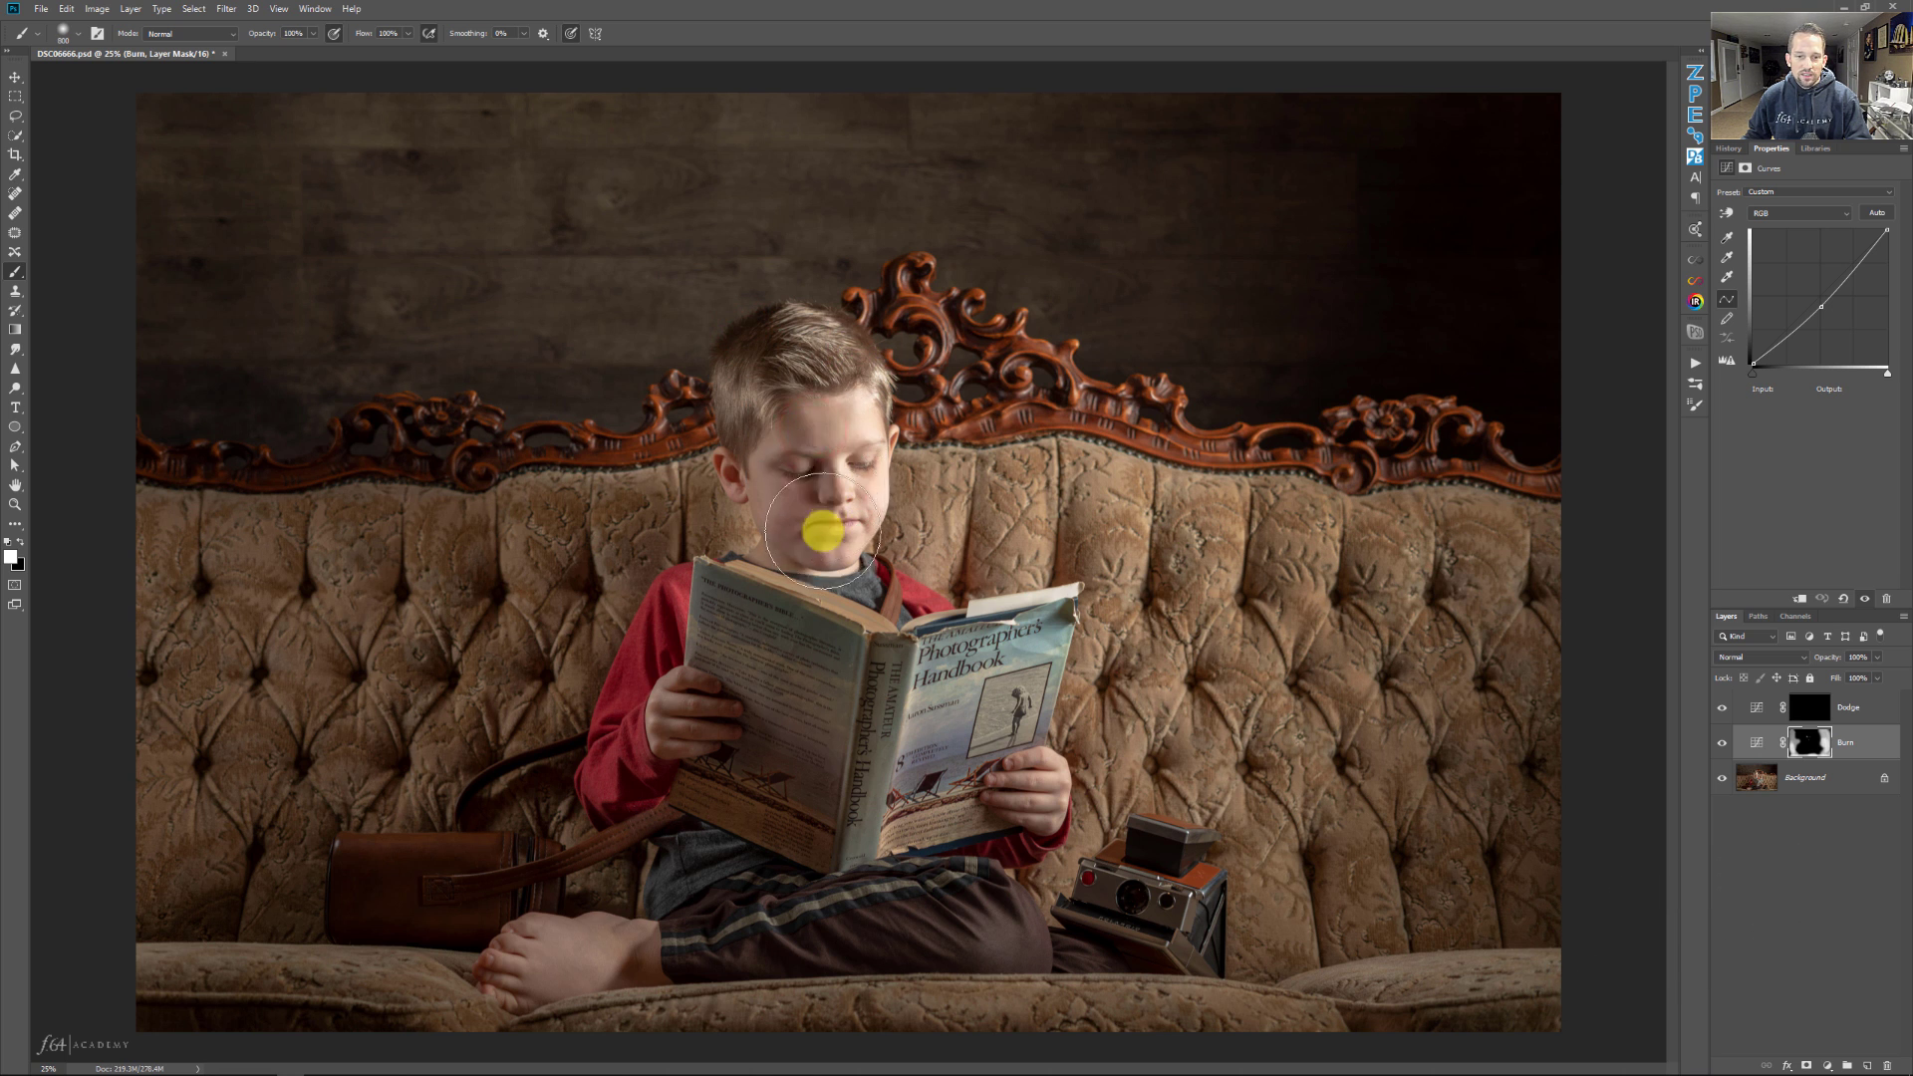
{"action": "left_click", "coordinate": [644, 628]}
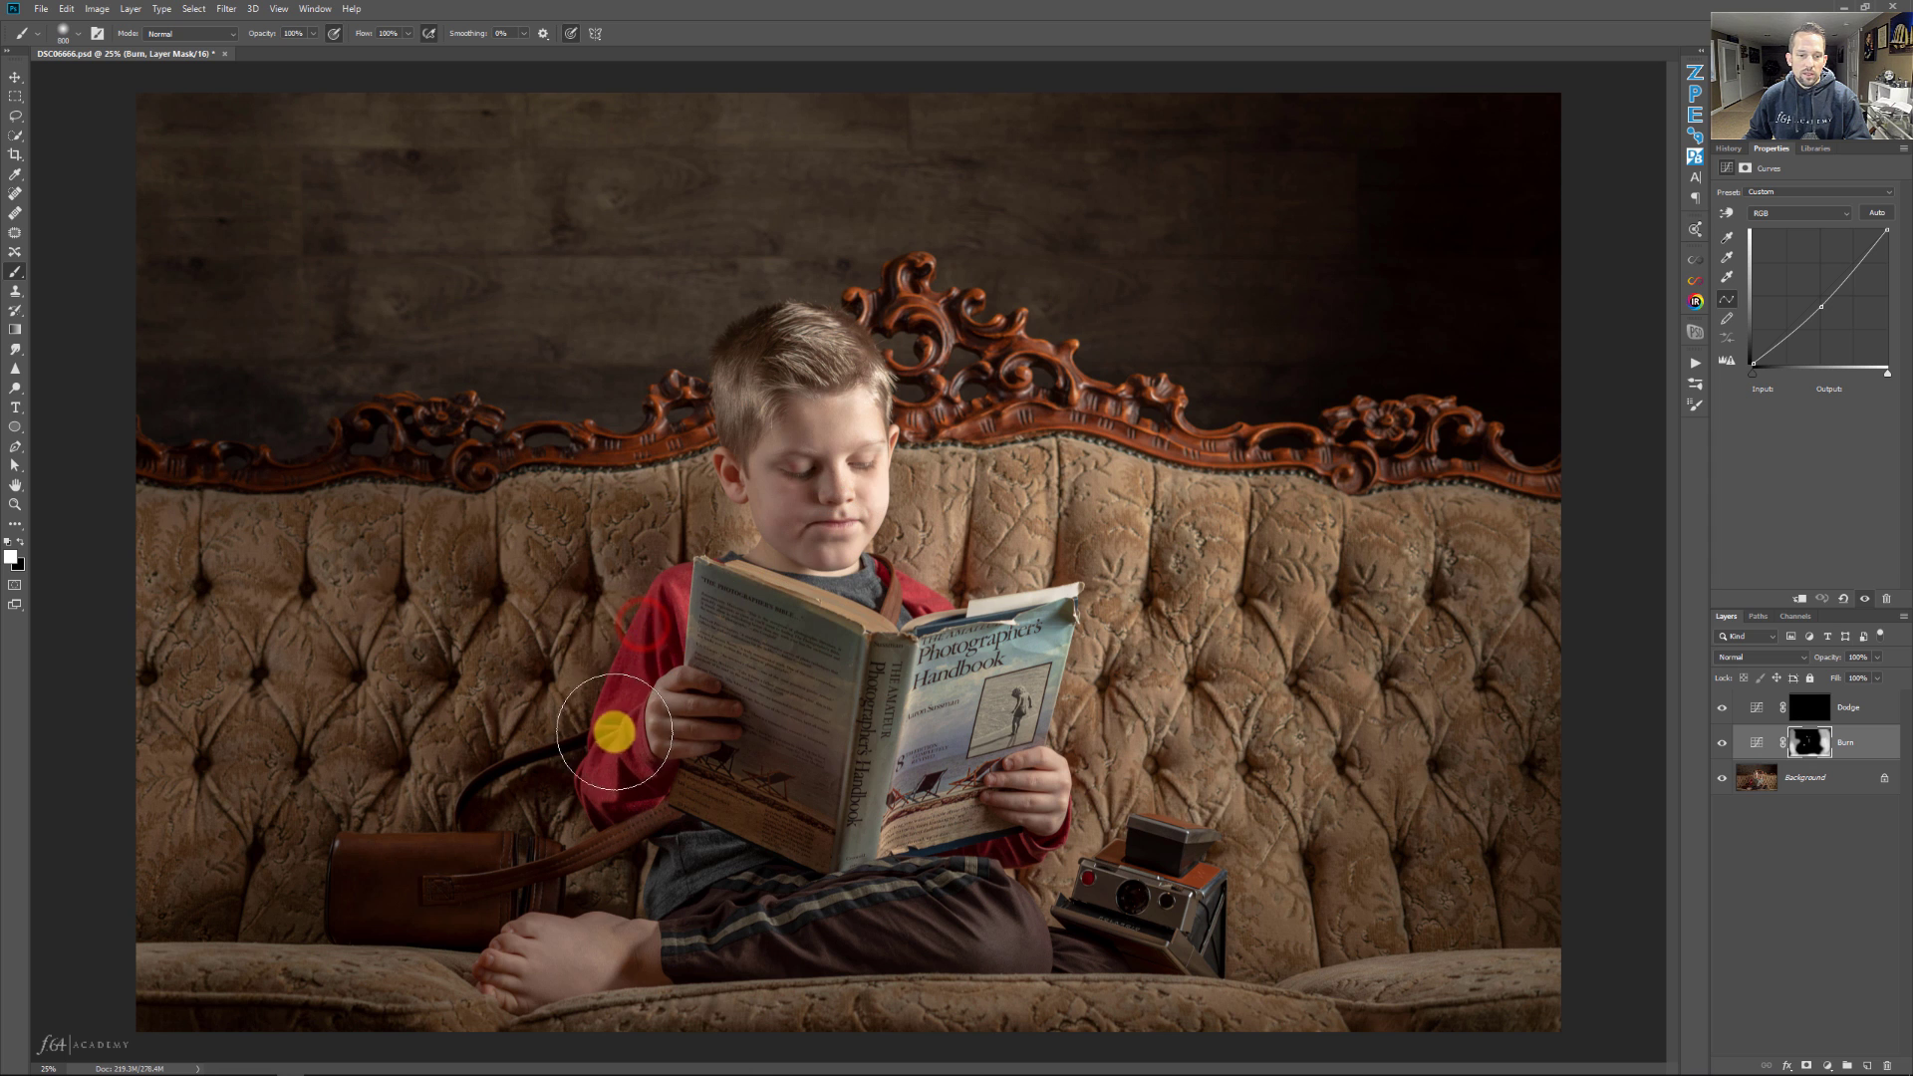
{"action": "key", "text": "bracketleft"}
{"action": "key", "text": "bracketleft"}
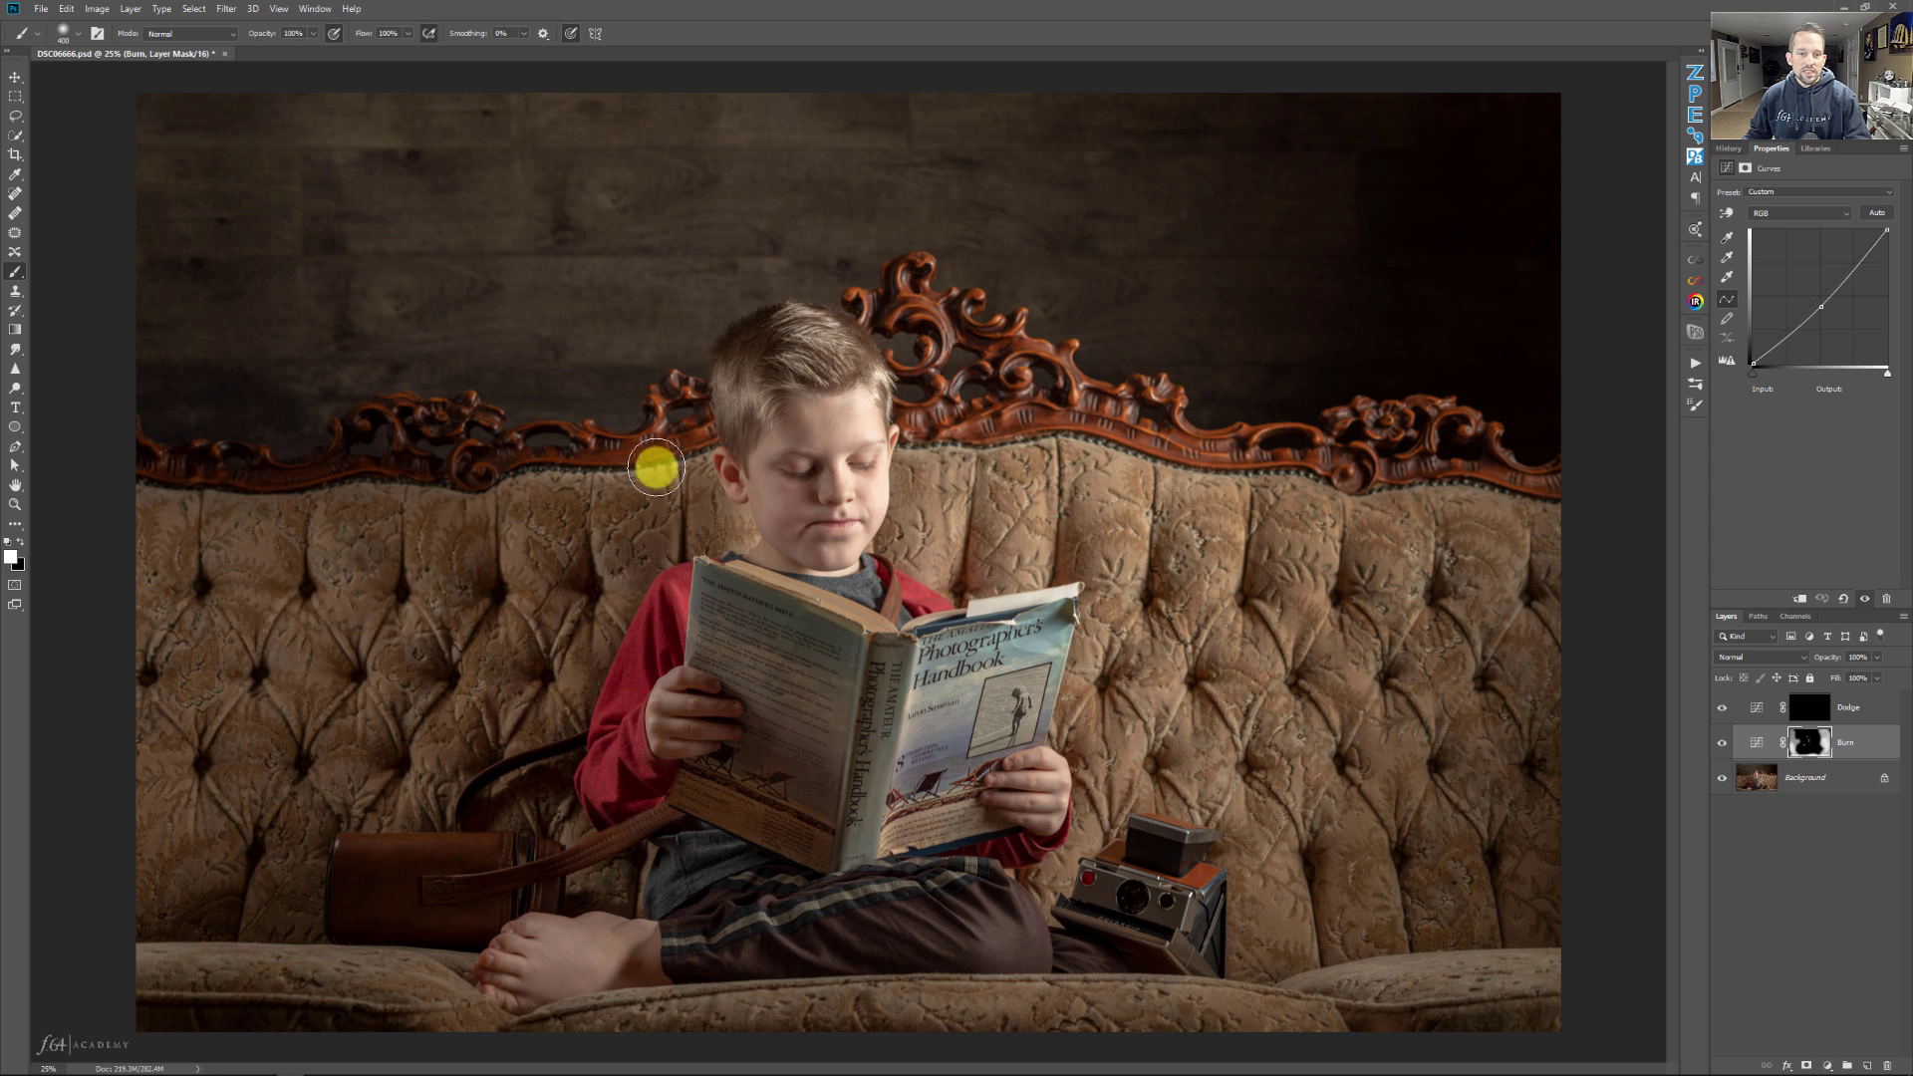
{"action": "key", "text": "bracketleft"}
{"action": "key", "text": "bracketleft"}
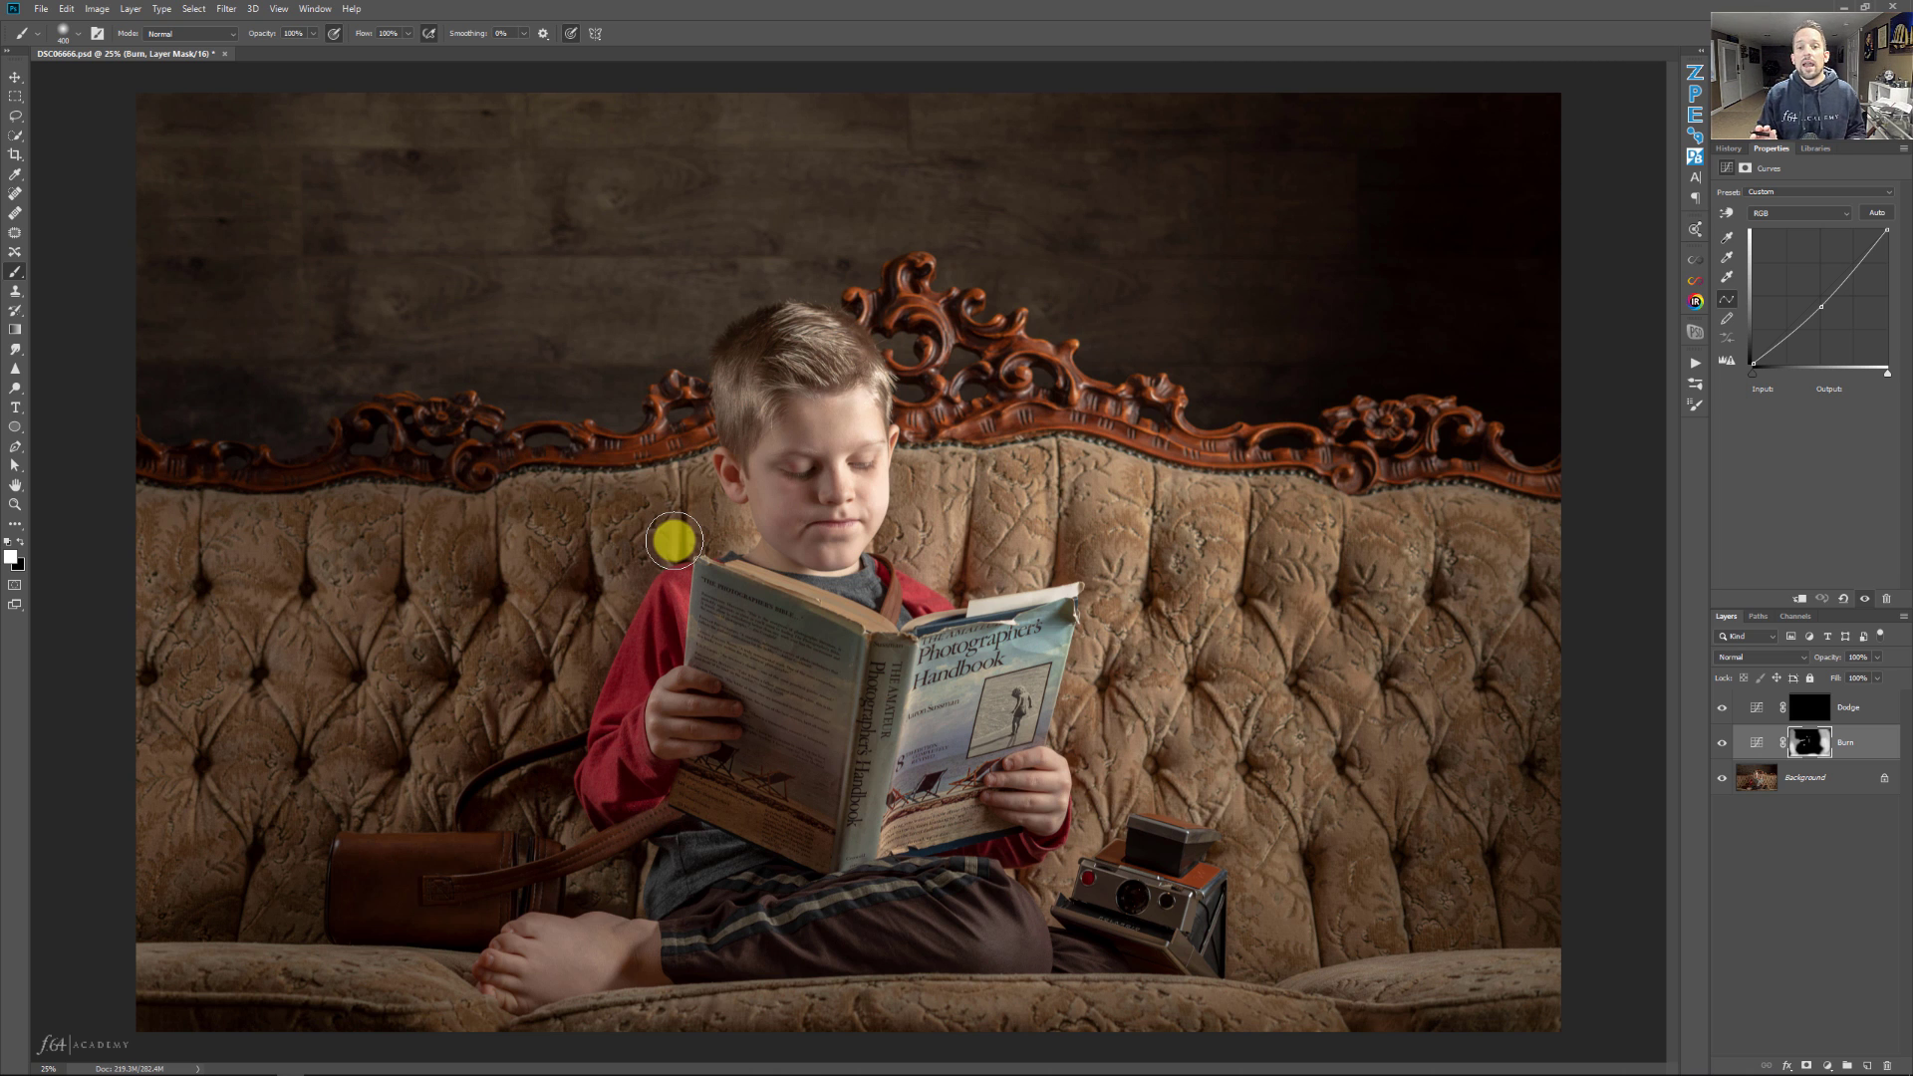
Paint the Dodge mask over the book's page, cover and the camera with a large brush.
{"action": "left_click", "coordinate": [1808, 711]}
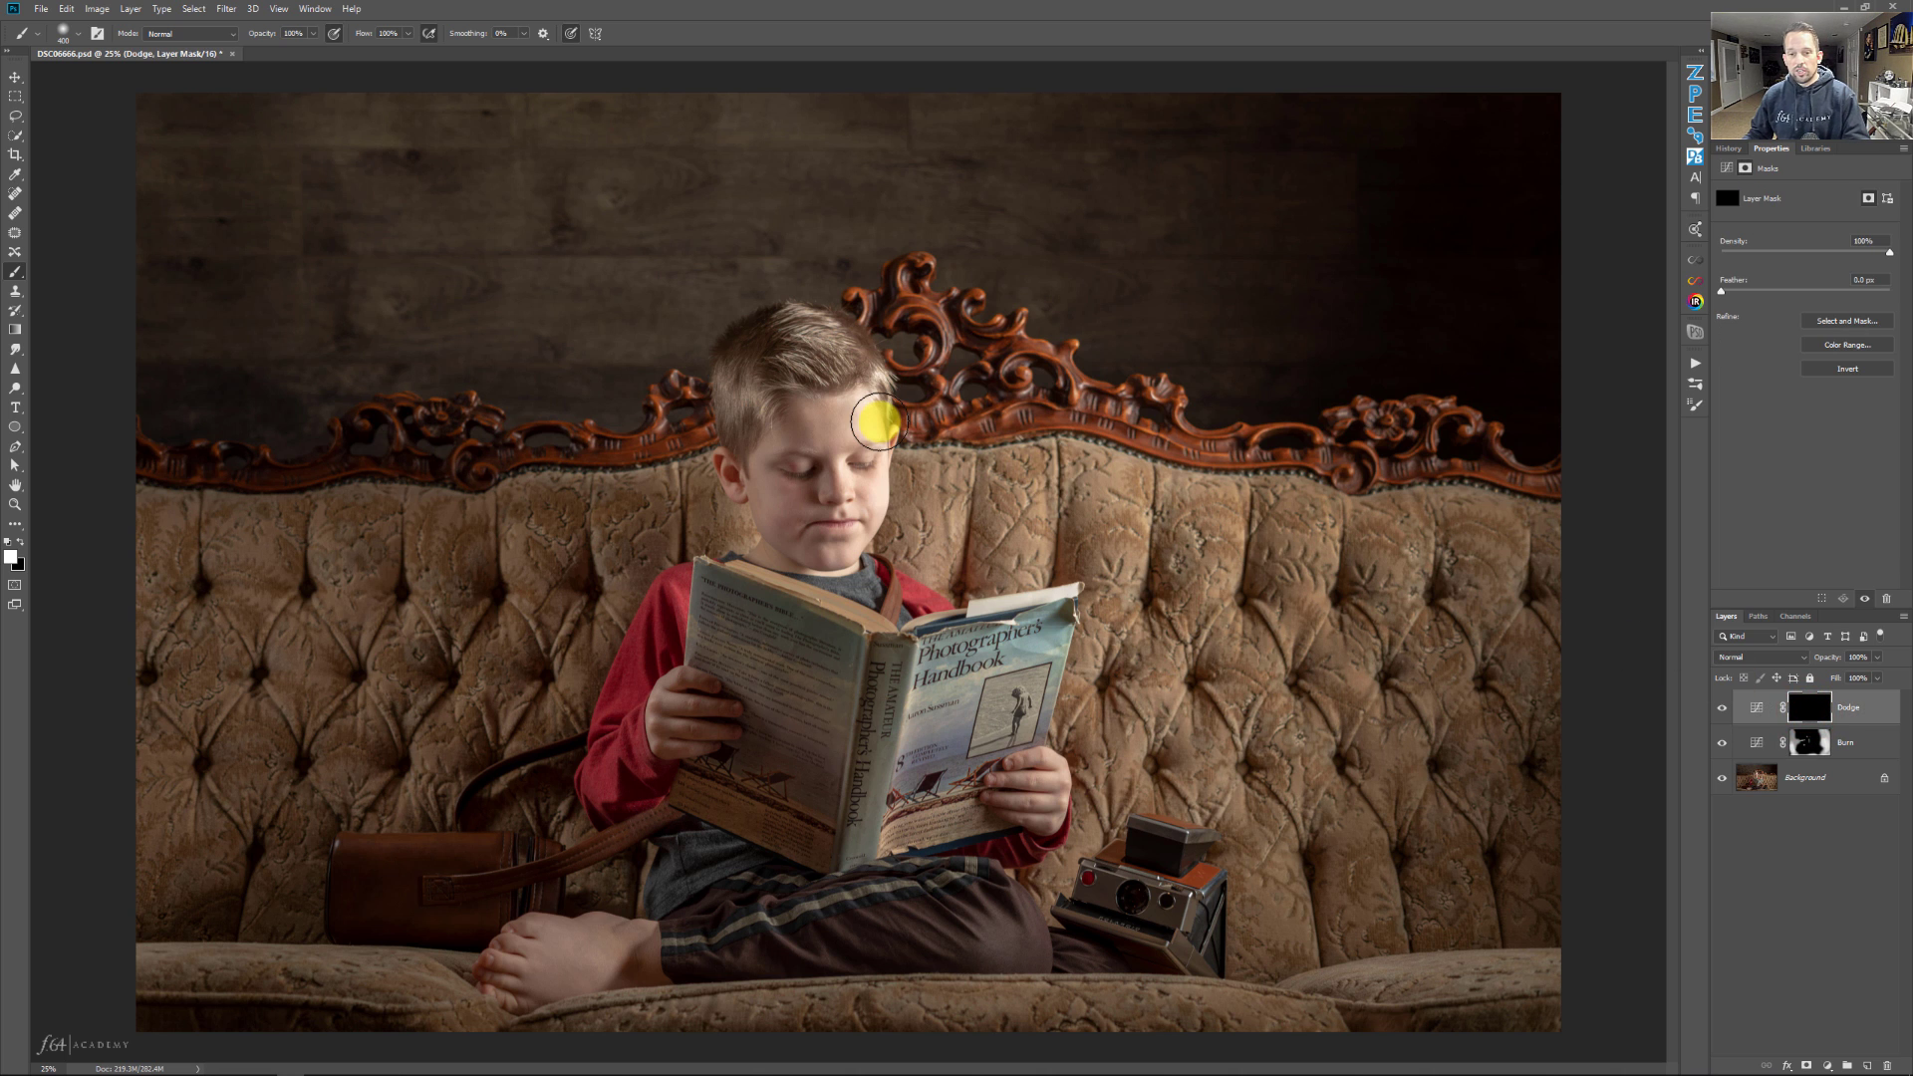
{"action": "key", "text": "bracketright"}
{"action": "key", "text": "bracketright"}
{"action": "key", "text": "bracketright"}
{"action": "key", "text": "bracketright"}
{"action": "key", "text": "bracketright"}
{"action": "key", "text": "bracketright"}
{"action": "key", "text": "bracketright"}
{"action": "key", "text": "bracketright"}
{"action": "key", "text": "bracketright"}
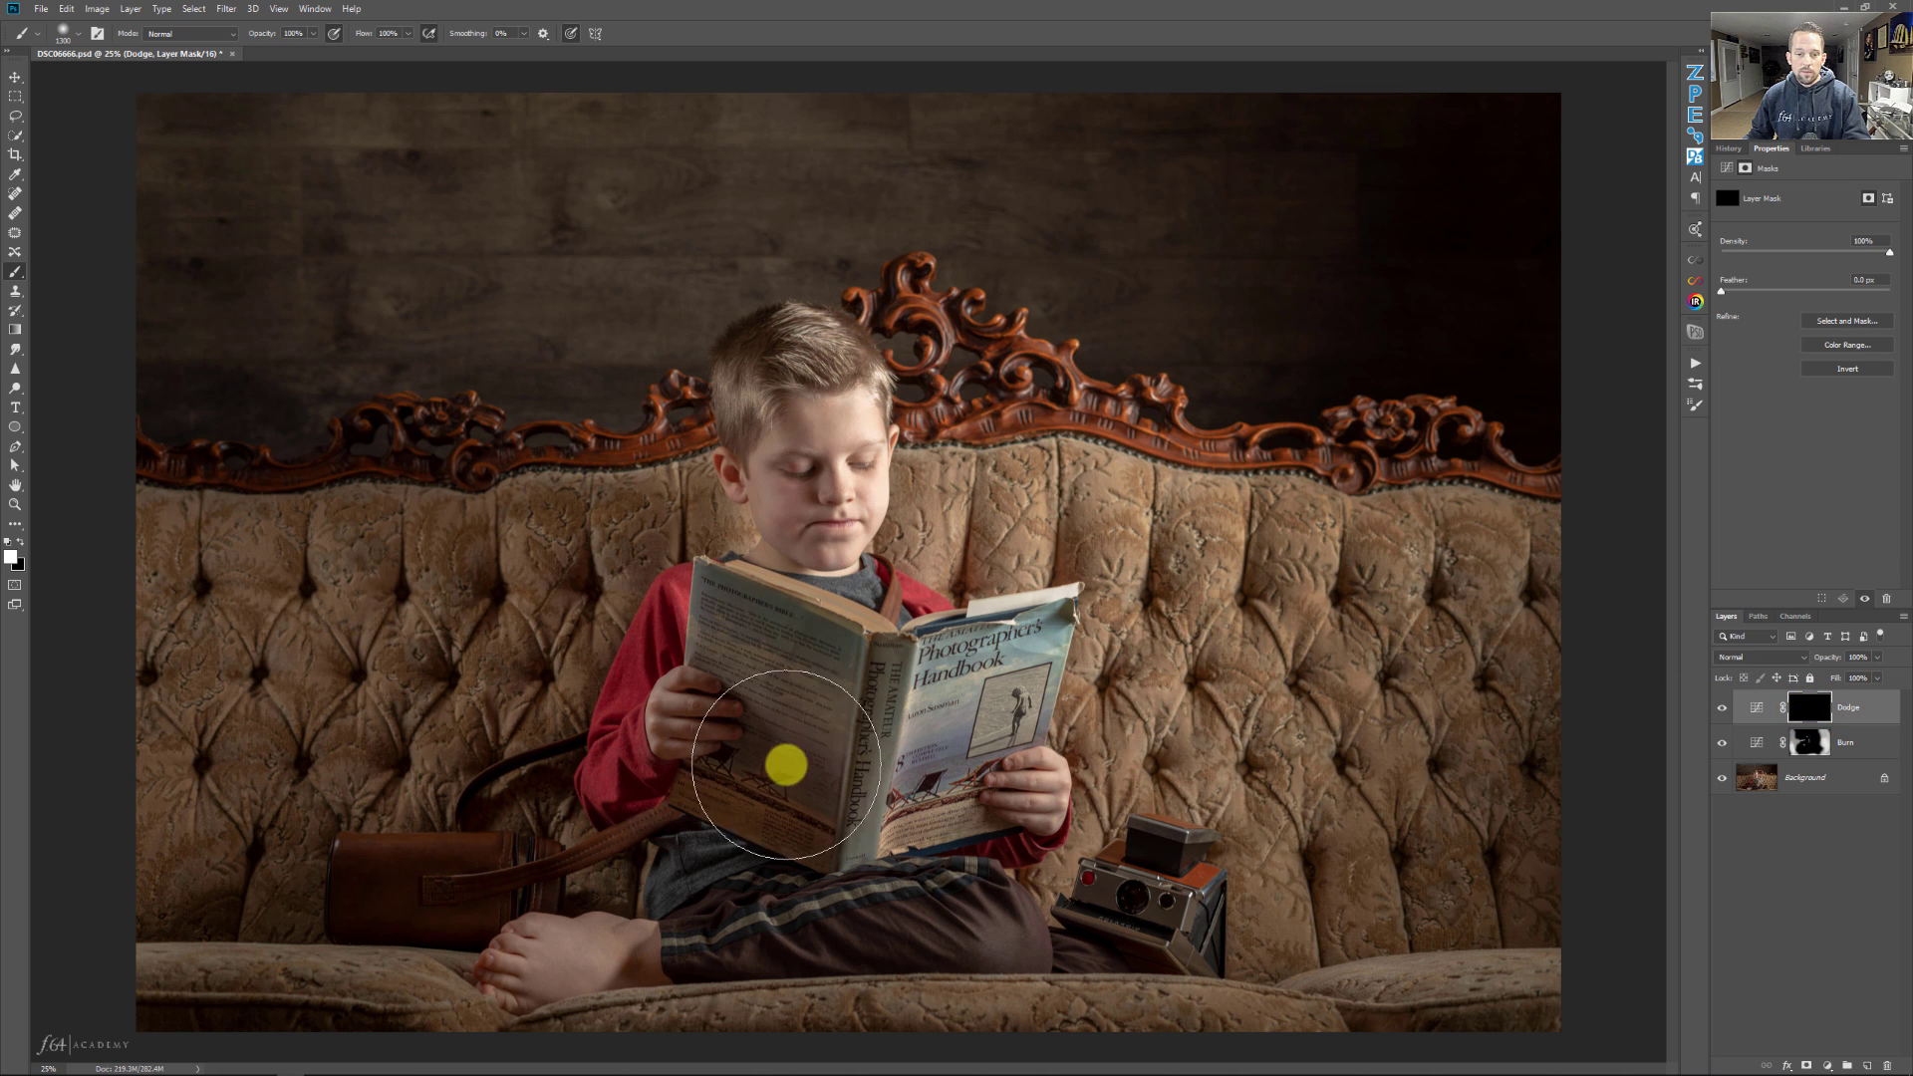
{"action": "left_click", "coordinate": [737, 744]}
{"action": "left_click", "coordinate": [1018, 683]}
{"action": "left_click", "coordinate": [1071, 647]}
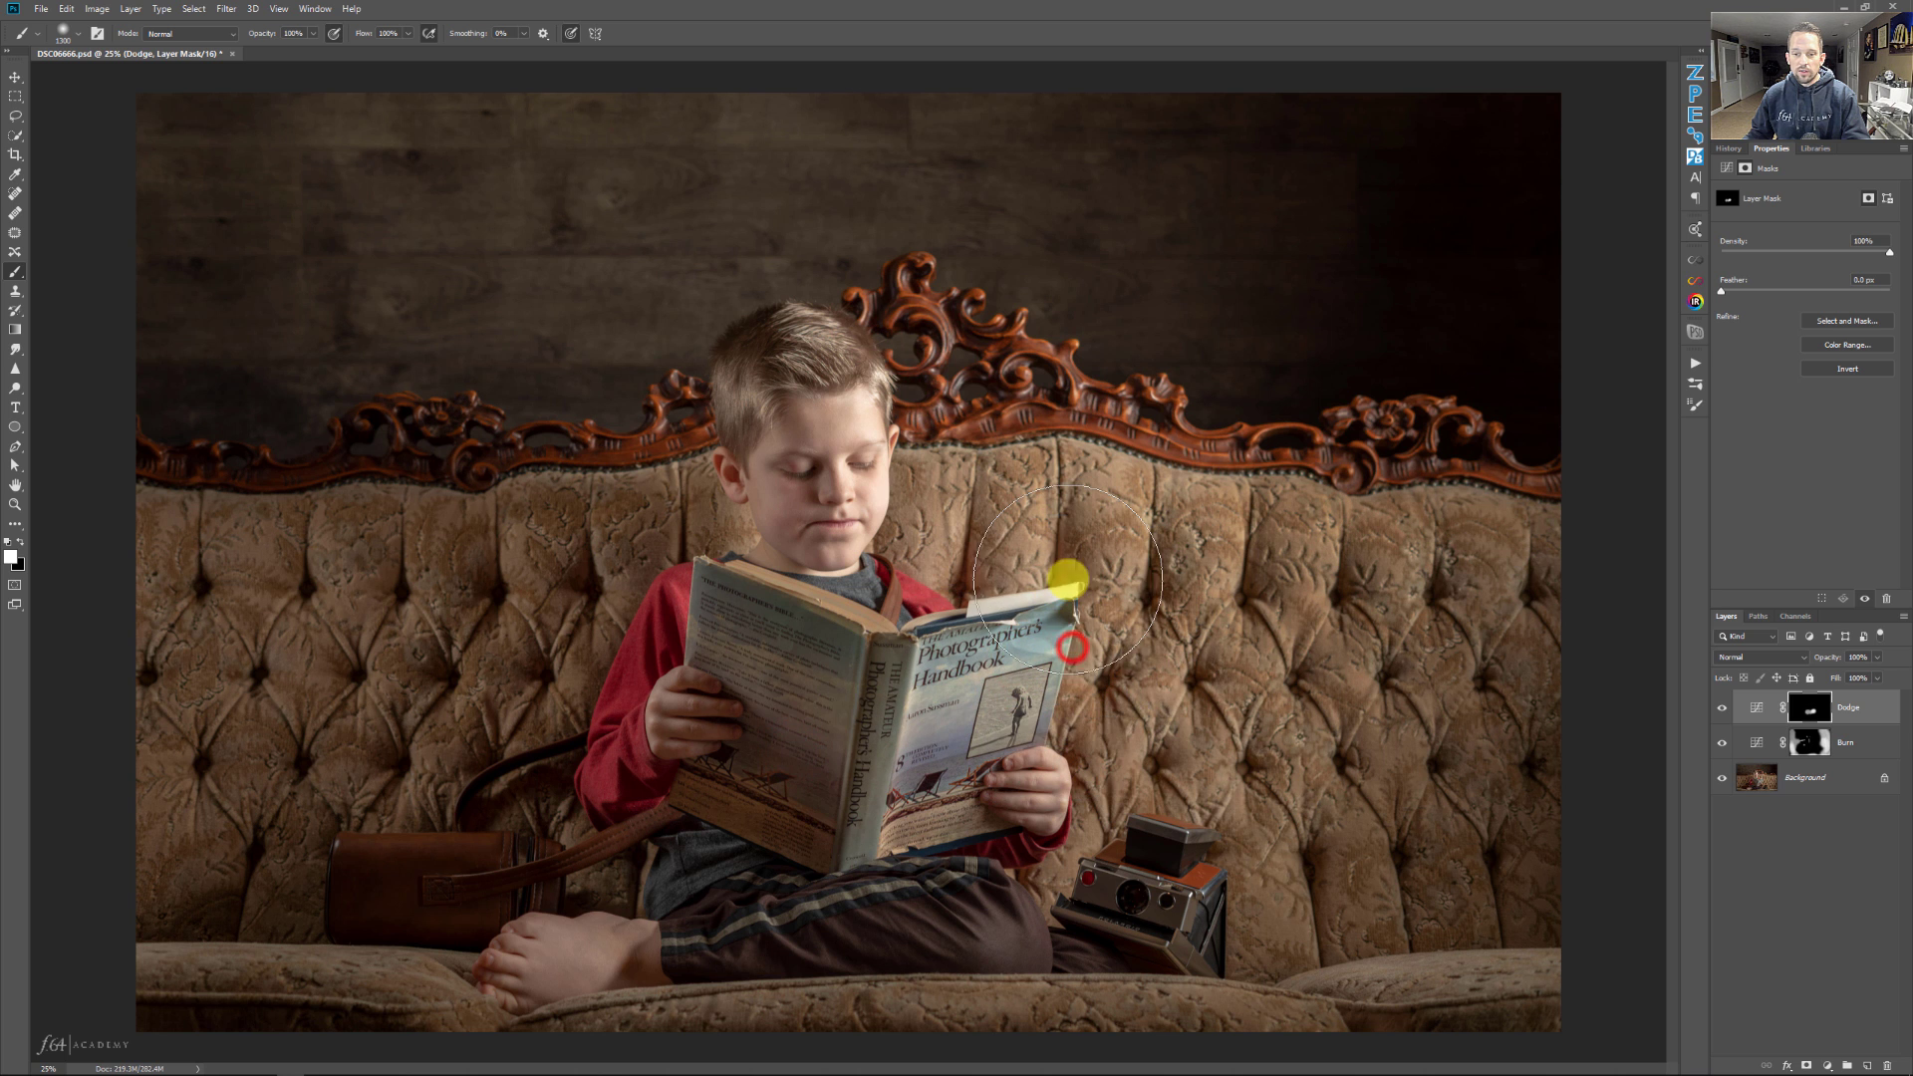
{"action": "left_click", "coordinate": [1131, 833]}
{"action": "key", "text": "bracketright"}
{"action": "key", "text": "bracketright"}
{"action": "key", "text": "bracketright"}
{"action": "left_click", "coordinate": [1144, 877]}
{"action": "key", "text": "bracketleft"}
{"action": "key", "text": "bracketleft"}
{"action": "key", "text": "bracketleft"}
{"action": "key", "text": "bracketleft"}
{"action": "left_click", "coordinate": [1169, 903]}
Brighten the boy's hair, pants, foot and face on the Dodge mask.
{"action": "key", "text": "bracketright"}
{"action": "key", "text": "bracketright"}
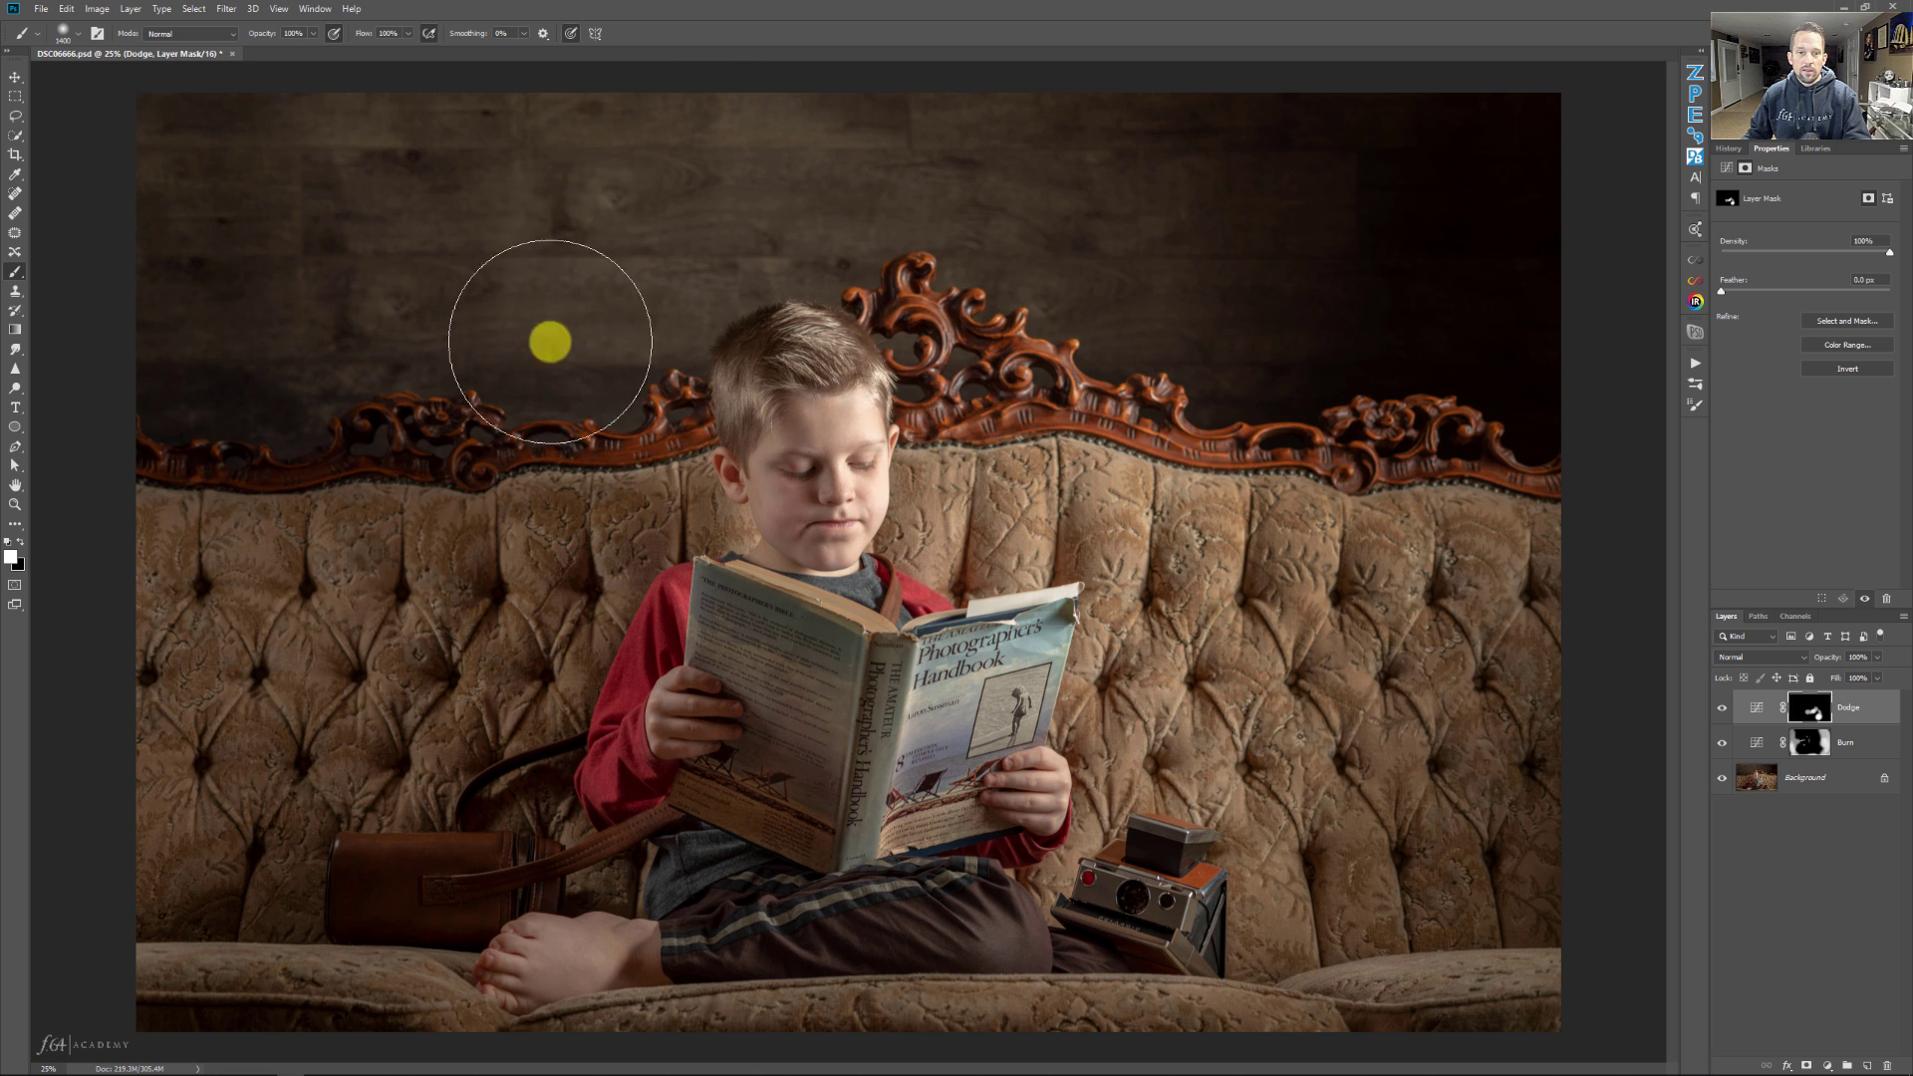
{"action": "key", "text": "bracketleft"}
{"action": "key", "text": "bracketleft"}
{"action": "key", "text": "bracketleft"}
{"action": "mouse_move", "coordinate": [769, 342]}
{"action": "left_mouse_down"}
{"action": "mouse_move", "coordinate": [836, 366]}
{"action": "mouse_move", "coordinate": [804, 326]}
{"action": "mouse_move", "coordinate": [884, 392]}
{"action": "mouse_move", "coordinate": [727, 420]}
{"action": "mouse_move", "coordinate": [760, 388]}
{"action": "left_mouse_up"}
{"action": "key", "text": "bracketleft"}
{"action": "key", "text": "bracketleft"}
{"action": "key", "text": "bracketleft"}
{"action": "key", "text": "bracketleft"}
{"action": "key", "text": "bracketleft"}
{"action": "key", "text": "bracketleft"}
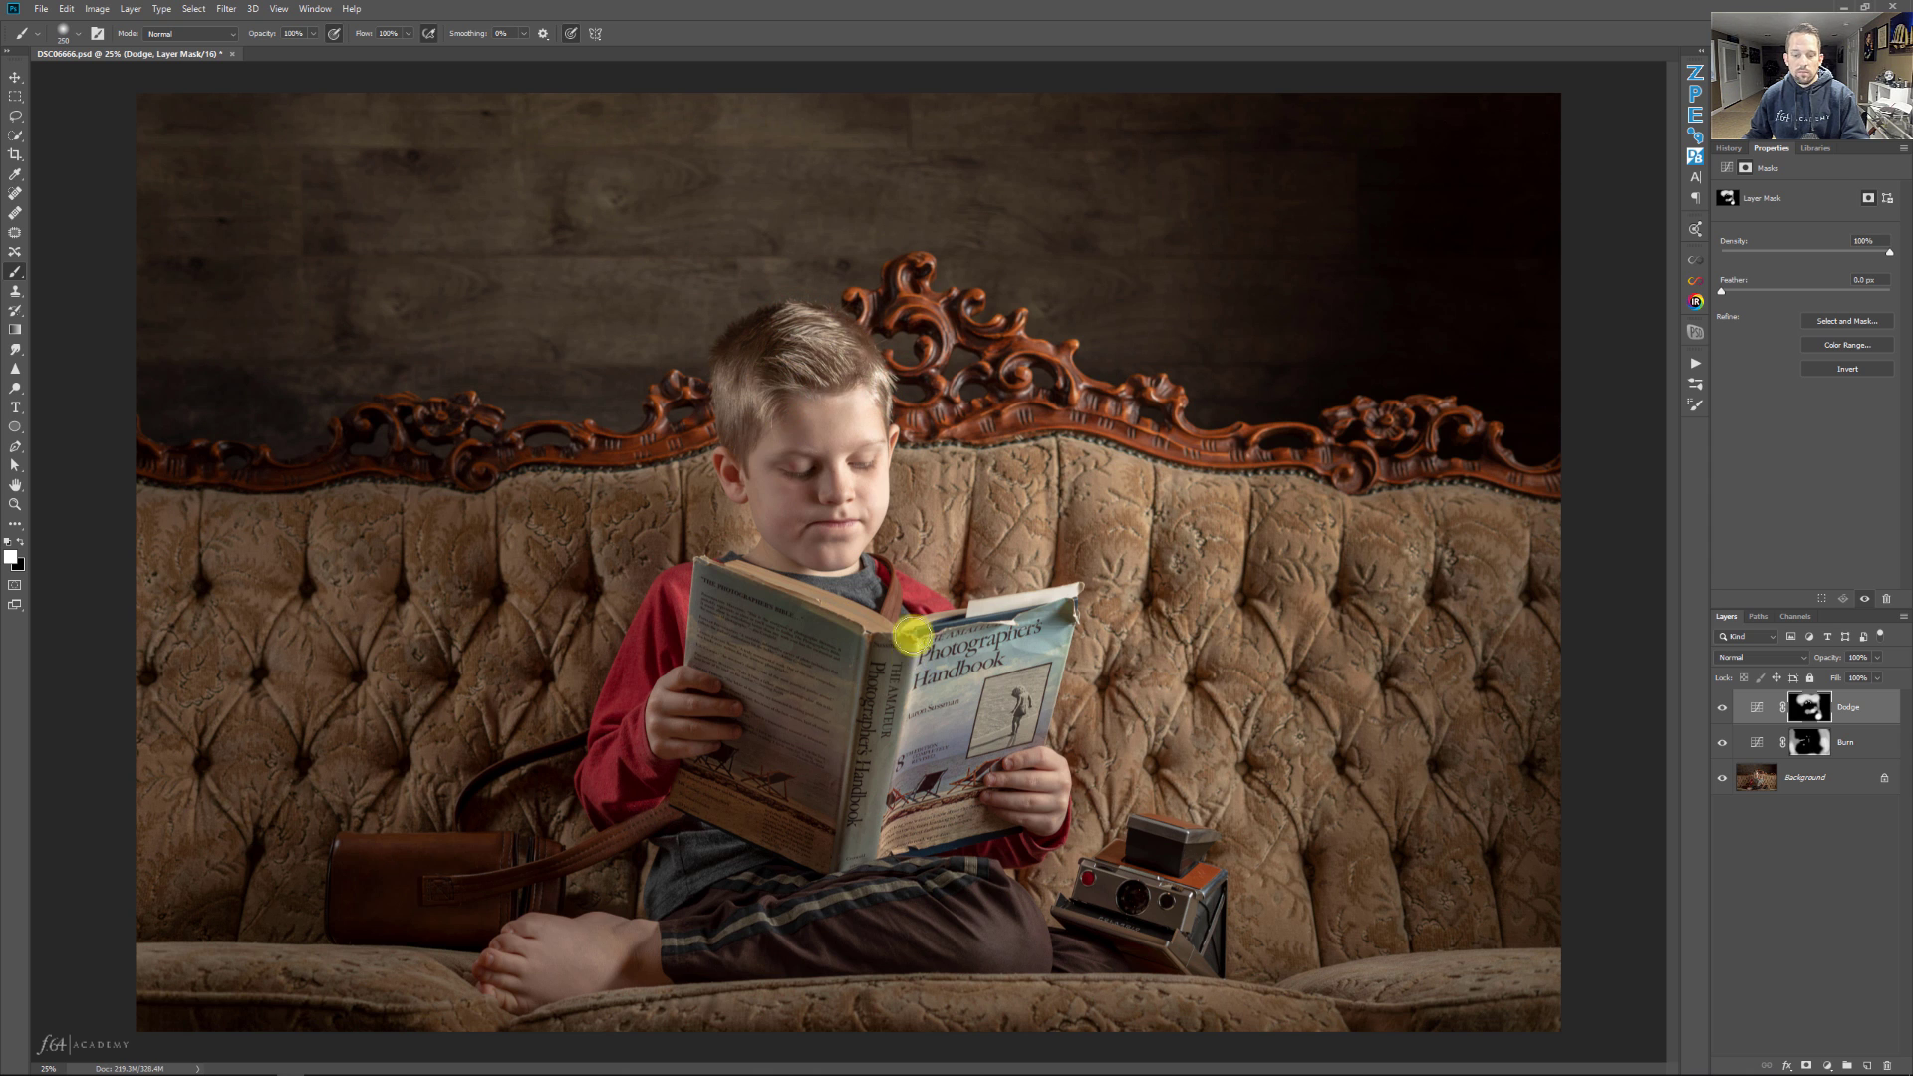
{"action": "key", "text": "bracketright"}
{"action": "key", "text": "bracketright"}
{"action": "key", "text": "bracketright"}
{"action": "key", "text": "bracketright"}
{"action": "key", "text": "bracketright"}
{"action": "key", "text": "bracketright"}
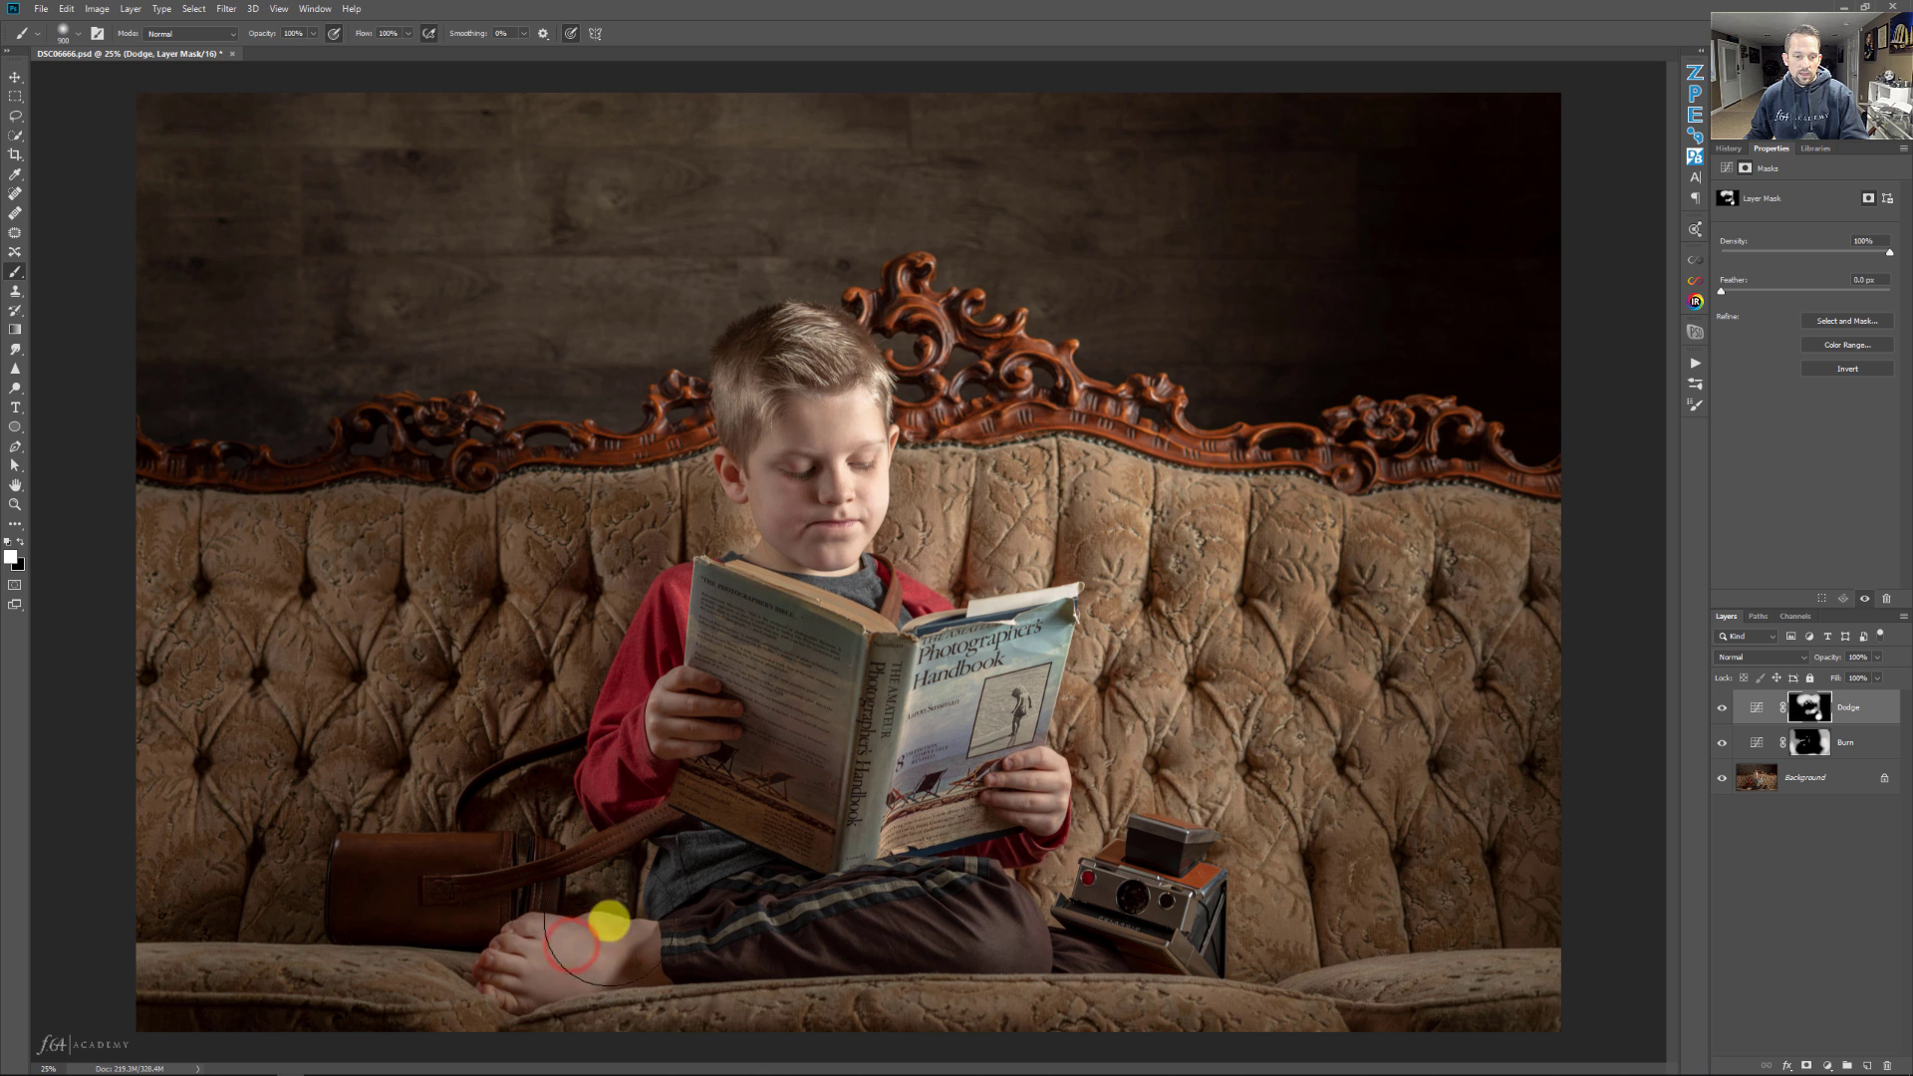
{"action": "mouse_move", "coordinate": [772, 904]}
{"action": "left_mouse_down"}
{"action": "mouse_move", "coordinate": [727, 894]}
{"action": "mouse_move", "coordinate": [1039, 907]}
{"action": "mouse_move", "coordinate": [703, 895]}
{"action": "mouse_move", "coordinate": [541, 839]}
{"action": "mouse_move", "coordinate": [392, 881]}
{"action": "mouse_move", "coordinate": [485, 824]}
{"action": "left_mouse_up"}
{"action": "key", "text": "bracketright"}
{"action": "key", "text": "bracketright"}
{"action": "key", "text": "bracketright"}
{"action": "key", "text": "bracketright"}
{"action": "key", "text": "bracketright"}
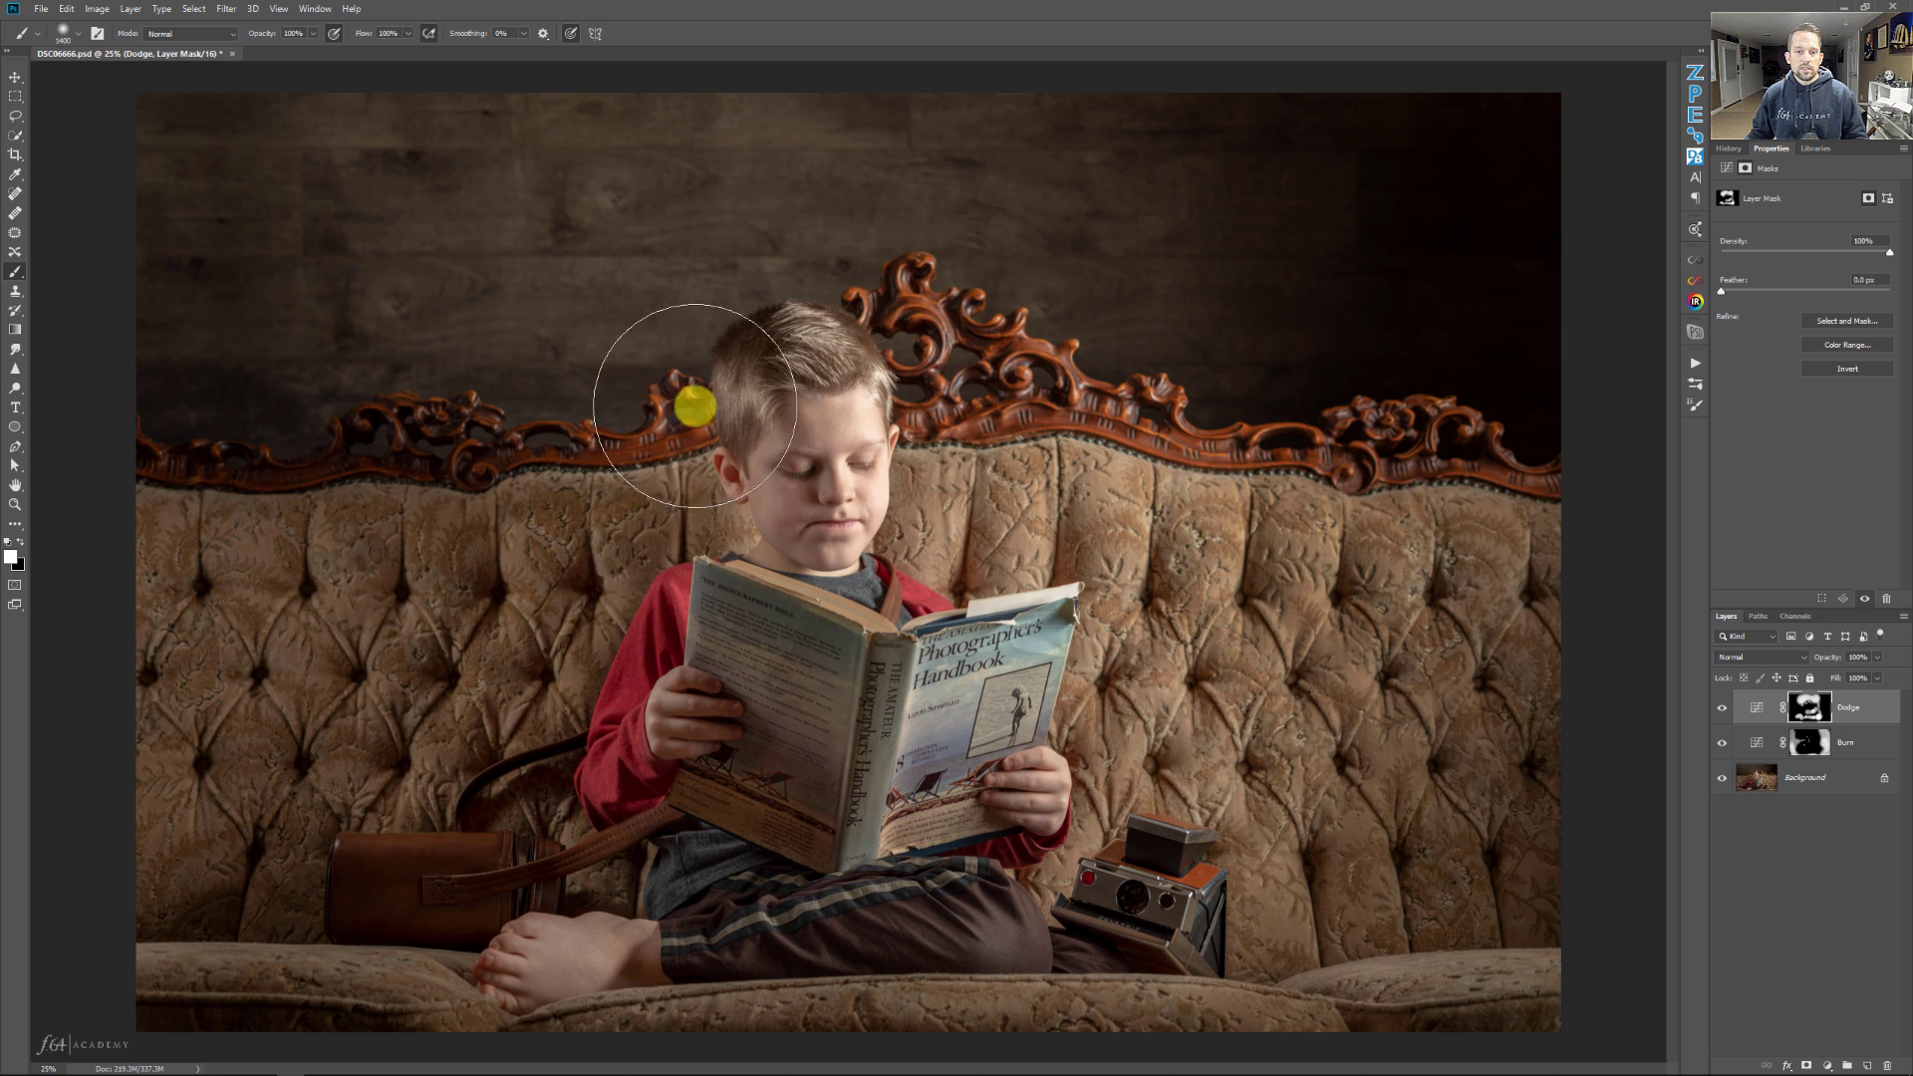
{"action": "mouse_move", "coordinate": [729, 488]}
{"action": "left_mouse_down"}
{"action": "mouse_move", "coordinate": [923, 501]}
{"action": "mouse_move", "coordinate": [1008, 554]}
{"action": "mouse_move", "coordinate": [1034, 684]}
{"action": "mouse_move", "coordinate": [902, 568]}
{"action": "mouse_move", "coordinate": [946, 778]}
{"action": "mouse_move", "coordinate": [928, 551]}
{"action": "mouse_move", "coordinate": [832, 477]}
{"action": "mouse_move", "coordinate": [923, 528]}
{"action": "mouse_move", "coordinate": [831, 718]}
{"action": "left_mouse_up"}
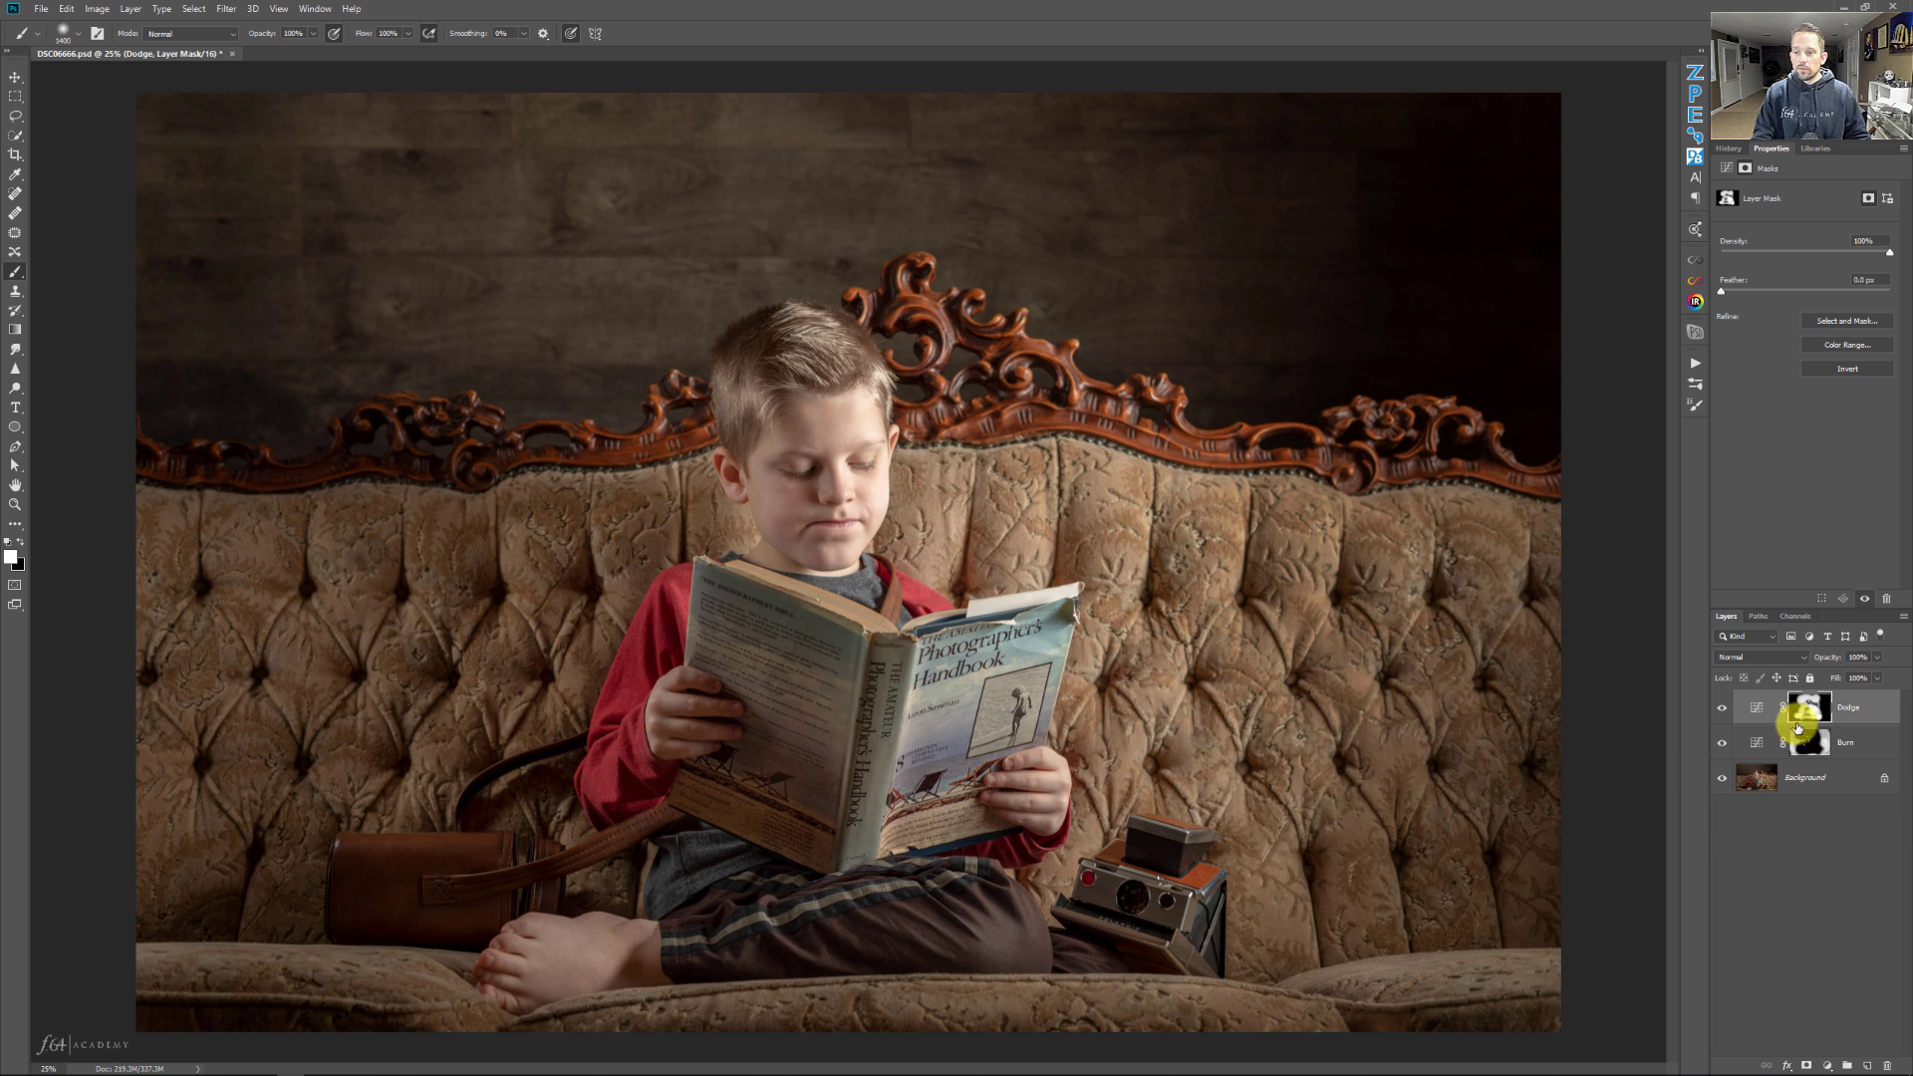
Toggle the Dodge and Burn layers off and on to compare, then show the Dodge curve's Properties.
{"action": "left_click", "coordinate": [1723, 778], "text": "alt"}
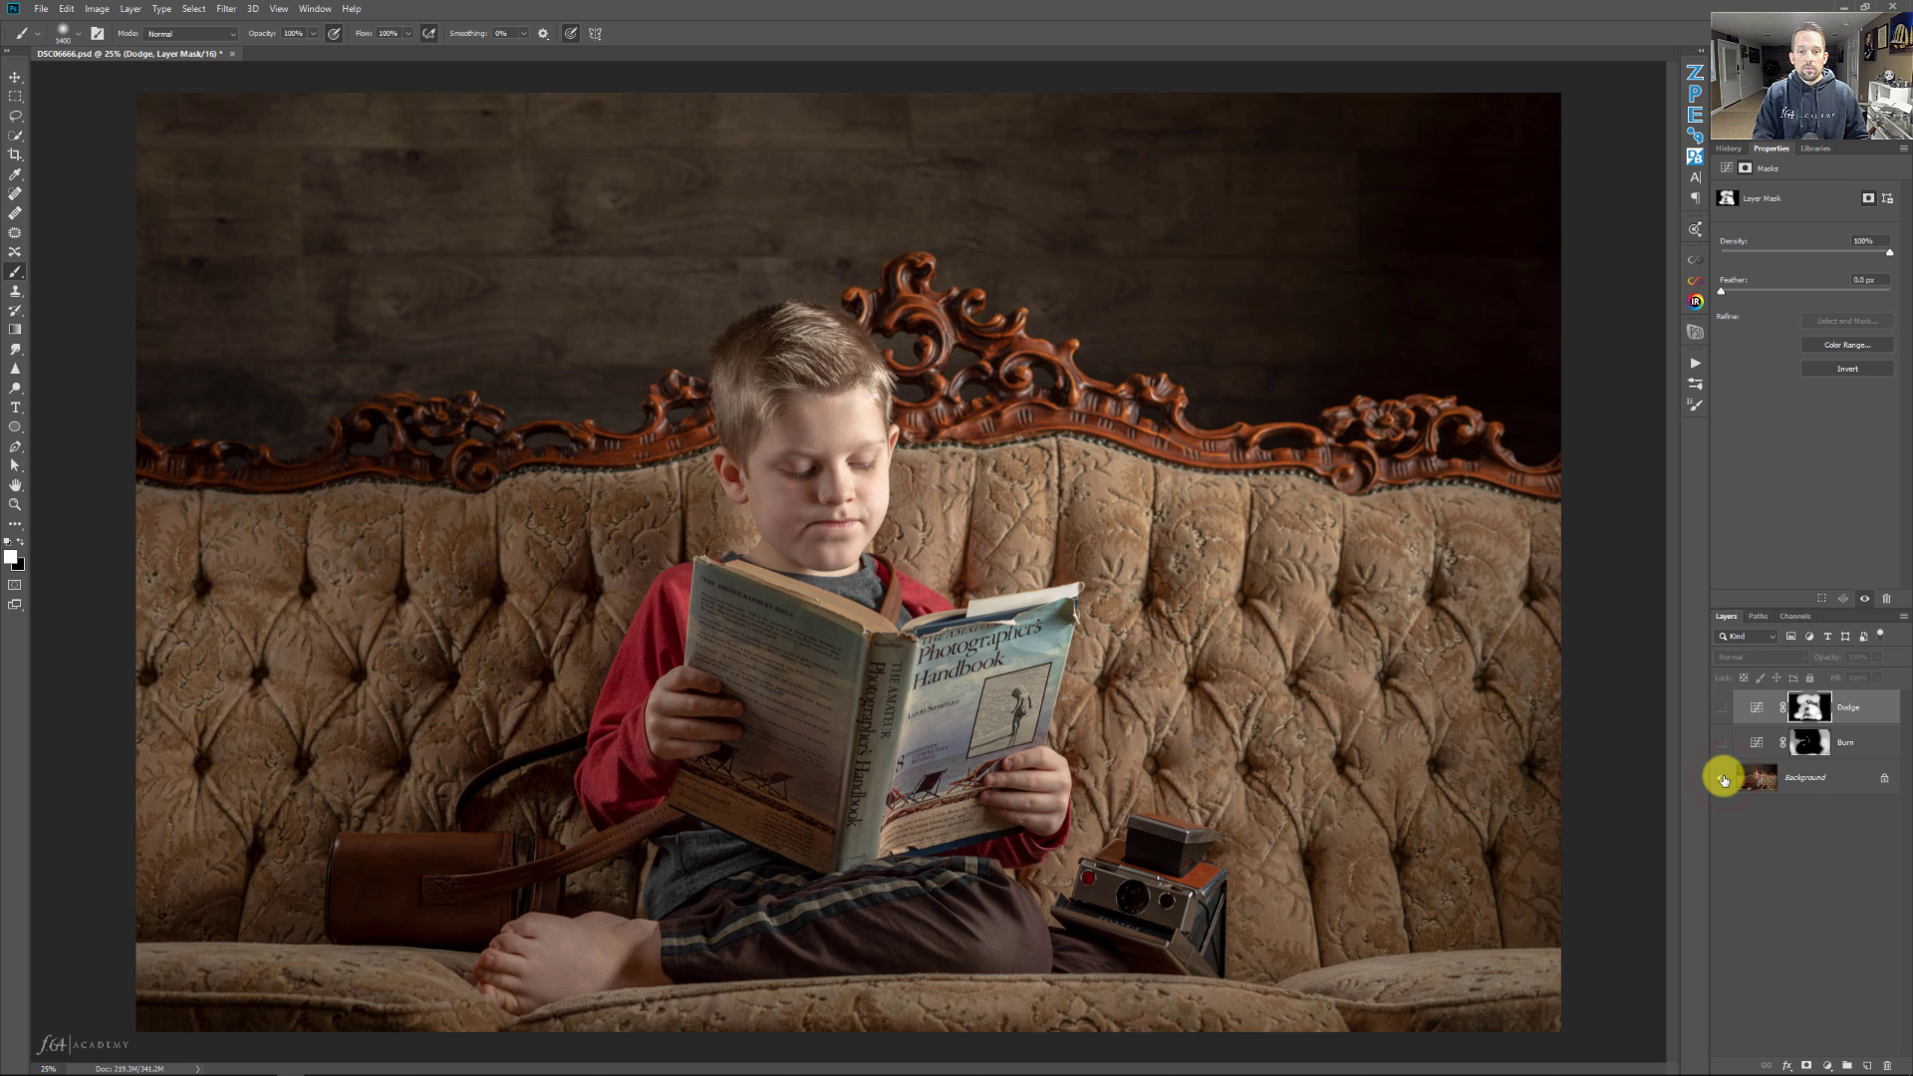
{"action": "left_click", "coordinate": [1722, 778], "text": "alt"}
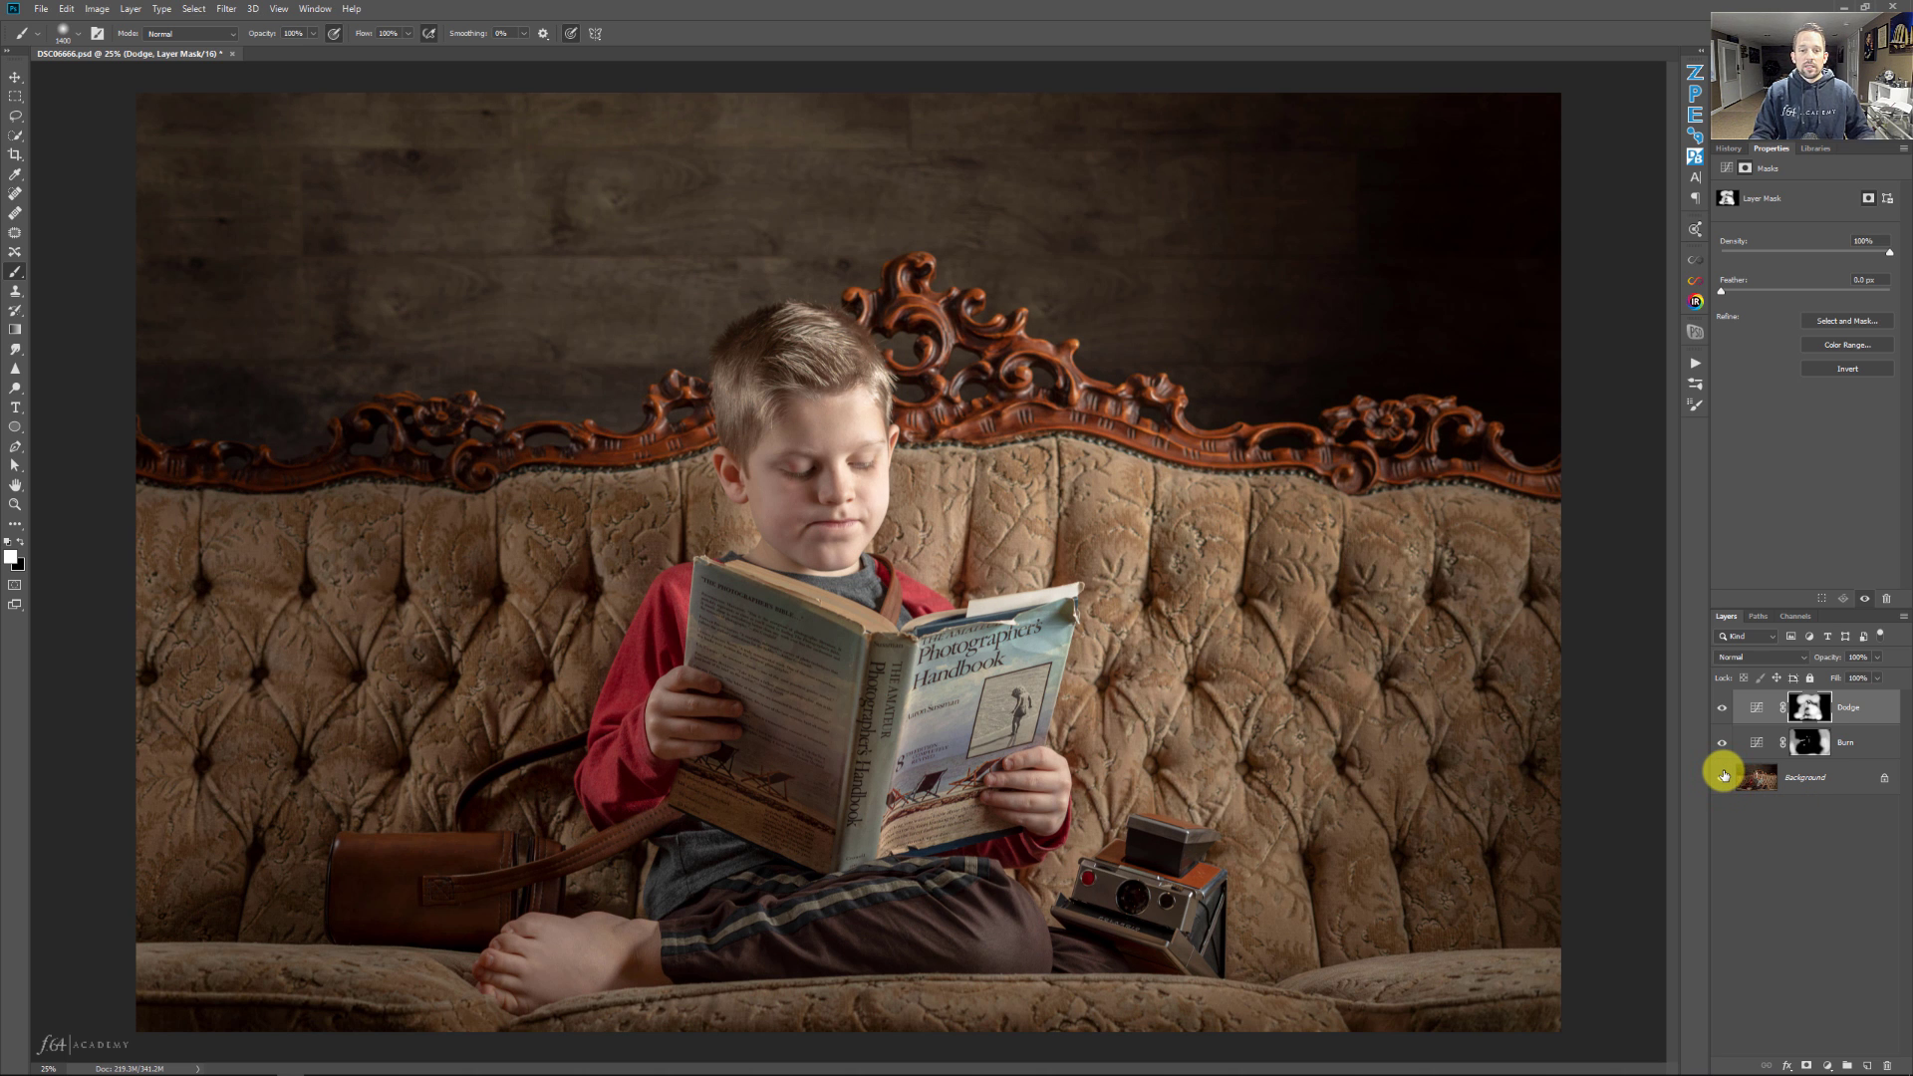
{"action": "left_click", "coordinate": [1722, 774], "text": "alt"}
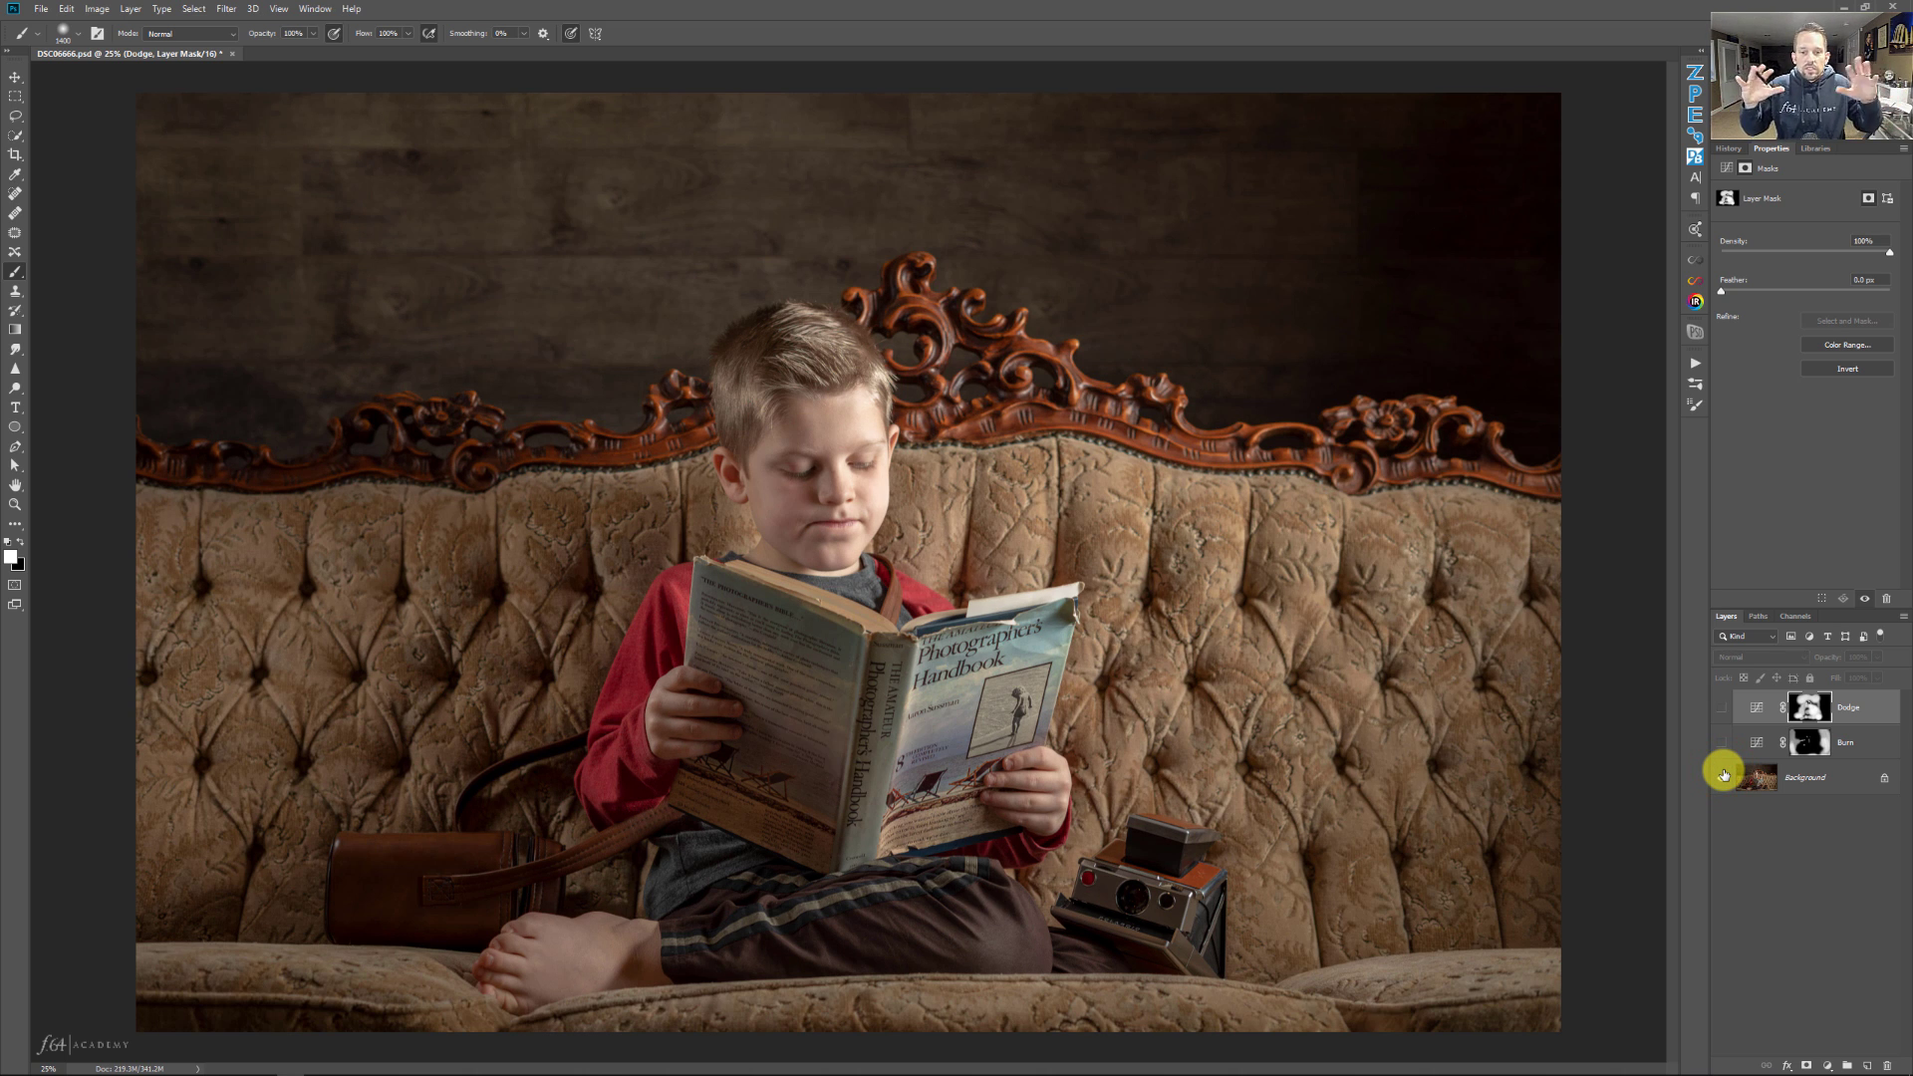
{"action": "left_click", "coordinate": [1721, 707]}
{"action": "left_click", "coordinate": [1722, 742]}
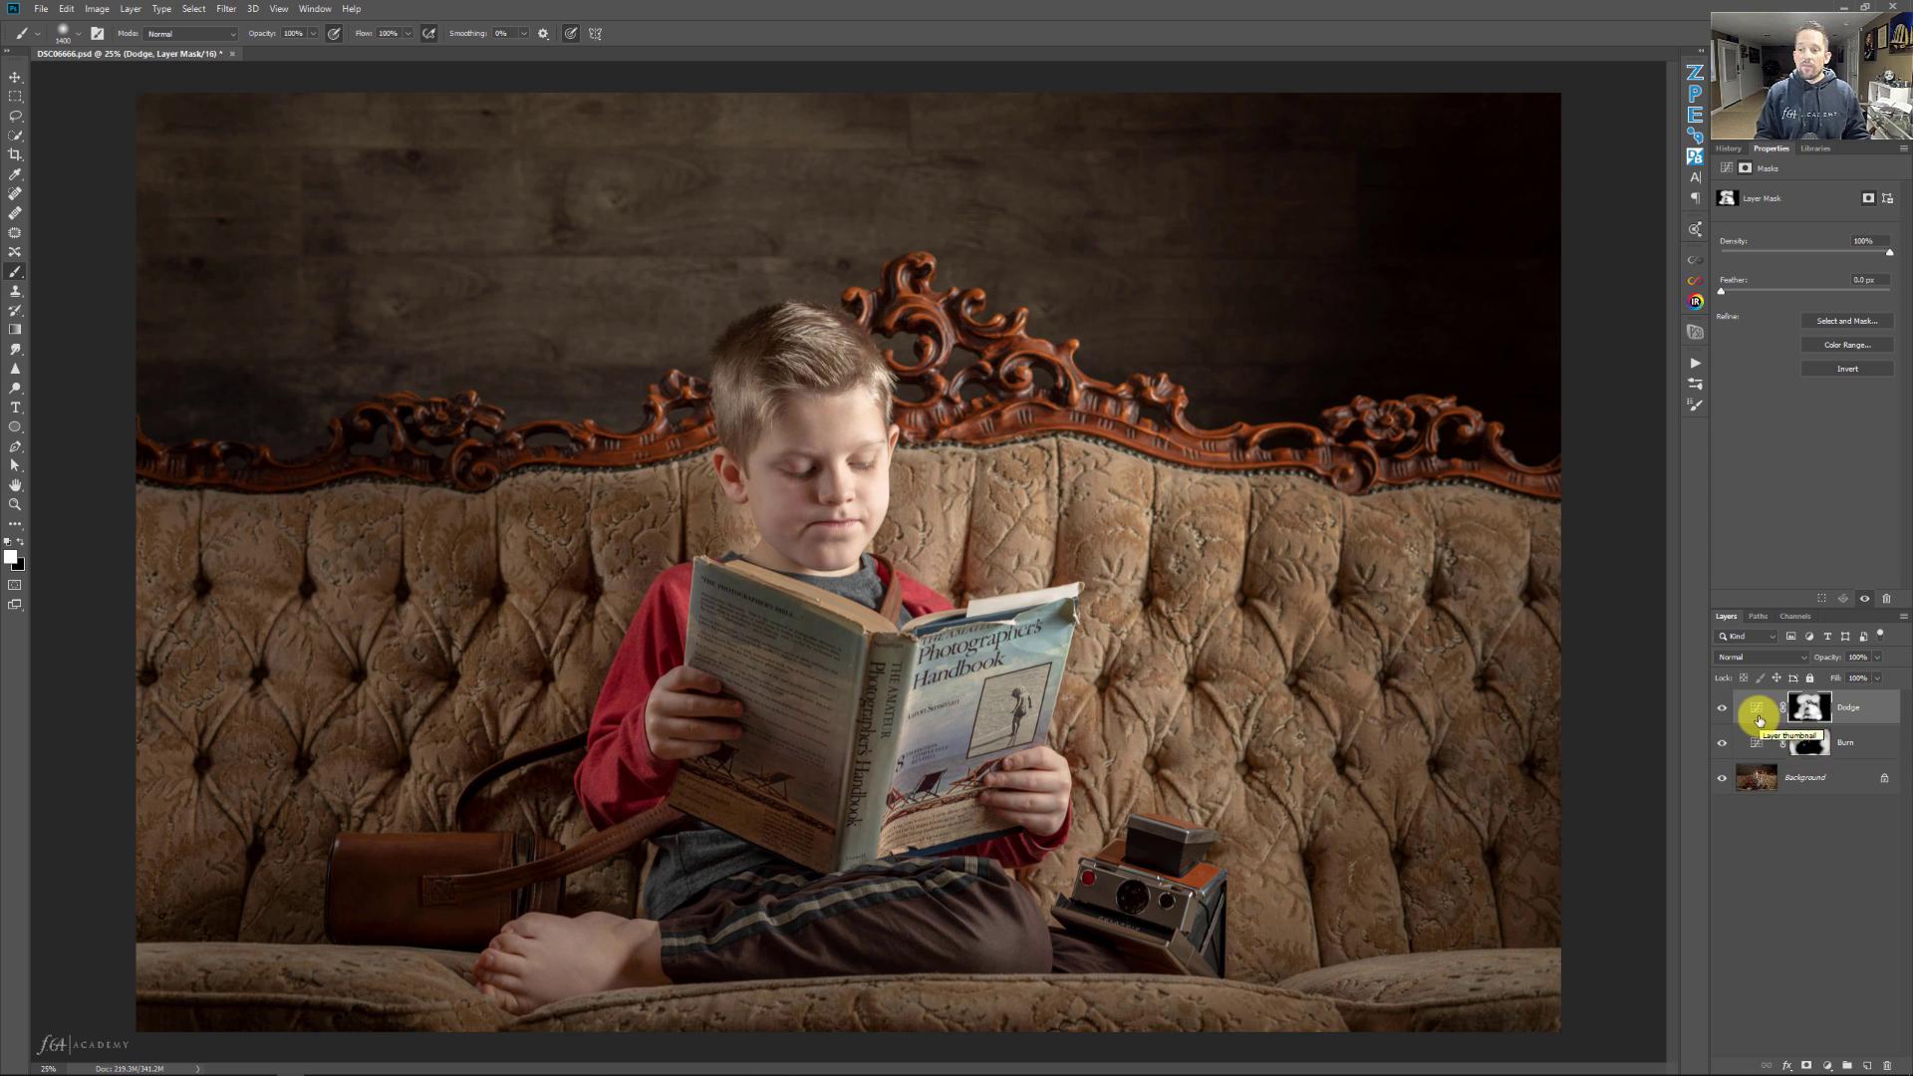
{"action": "left_click", "coordinate": [1754, 708]}
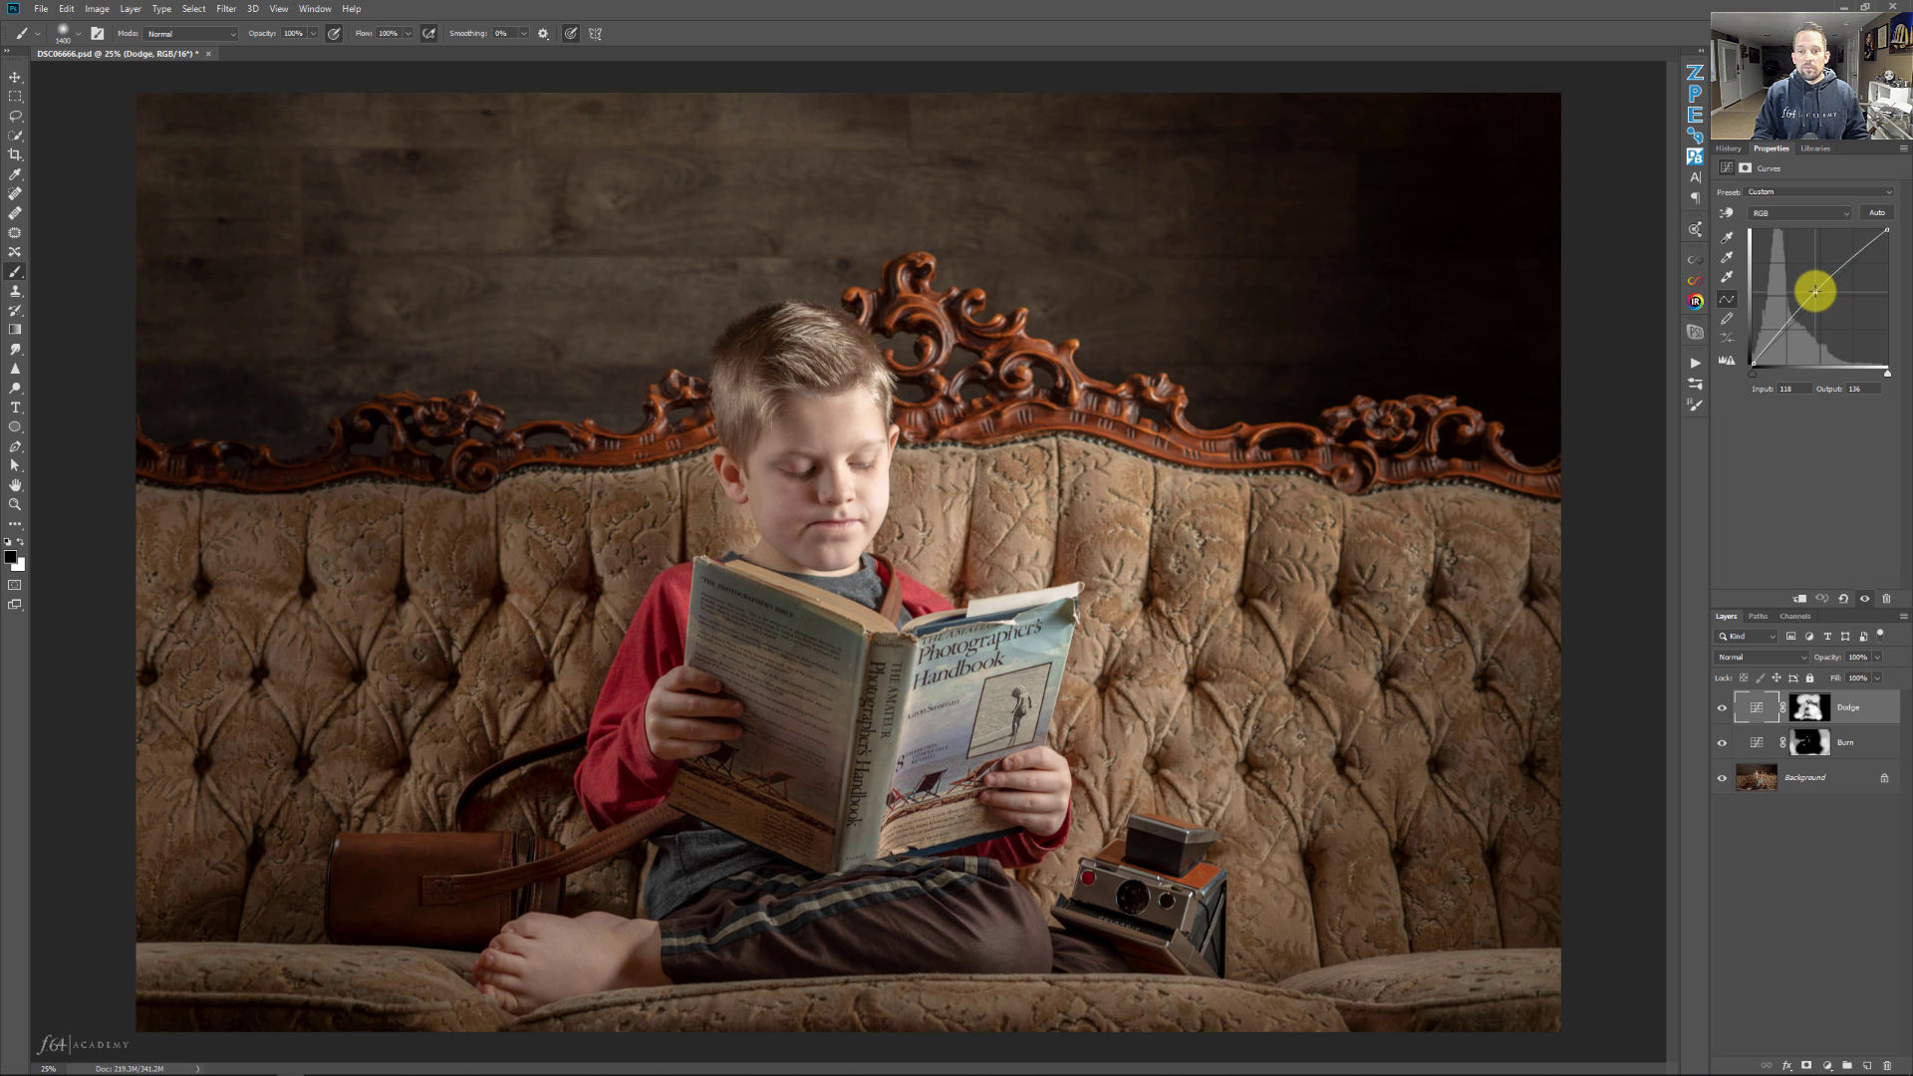
View the Dodge and Burn masks in greyscale and return to the colour photo.
{"action": "left_click", "coordinate": [1809, 703], "text": "alt"}
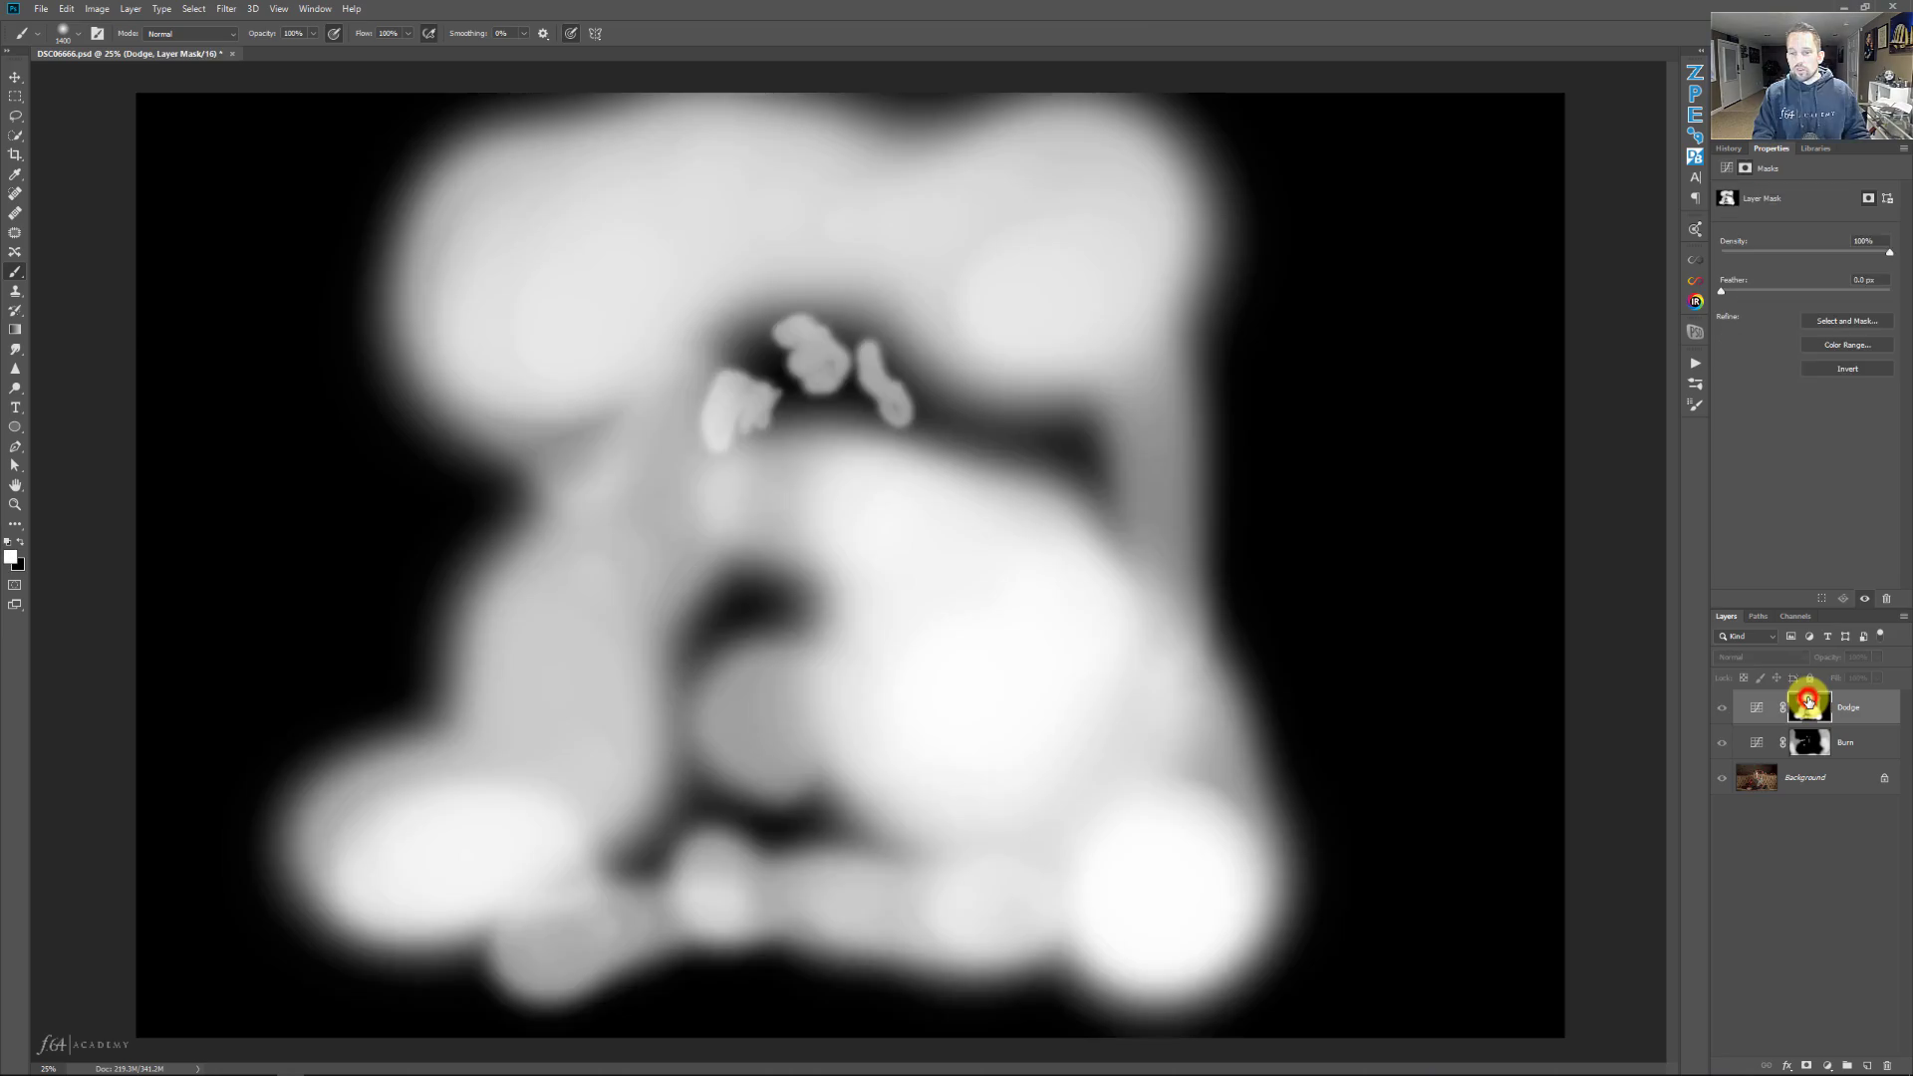
{"action": "left_click", "coordinate": [1809, 702], "text": "alt"}
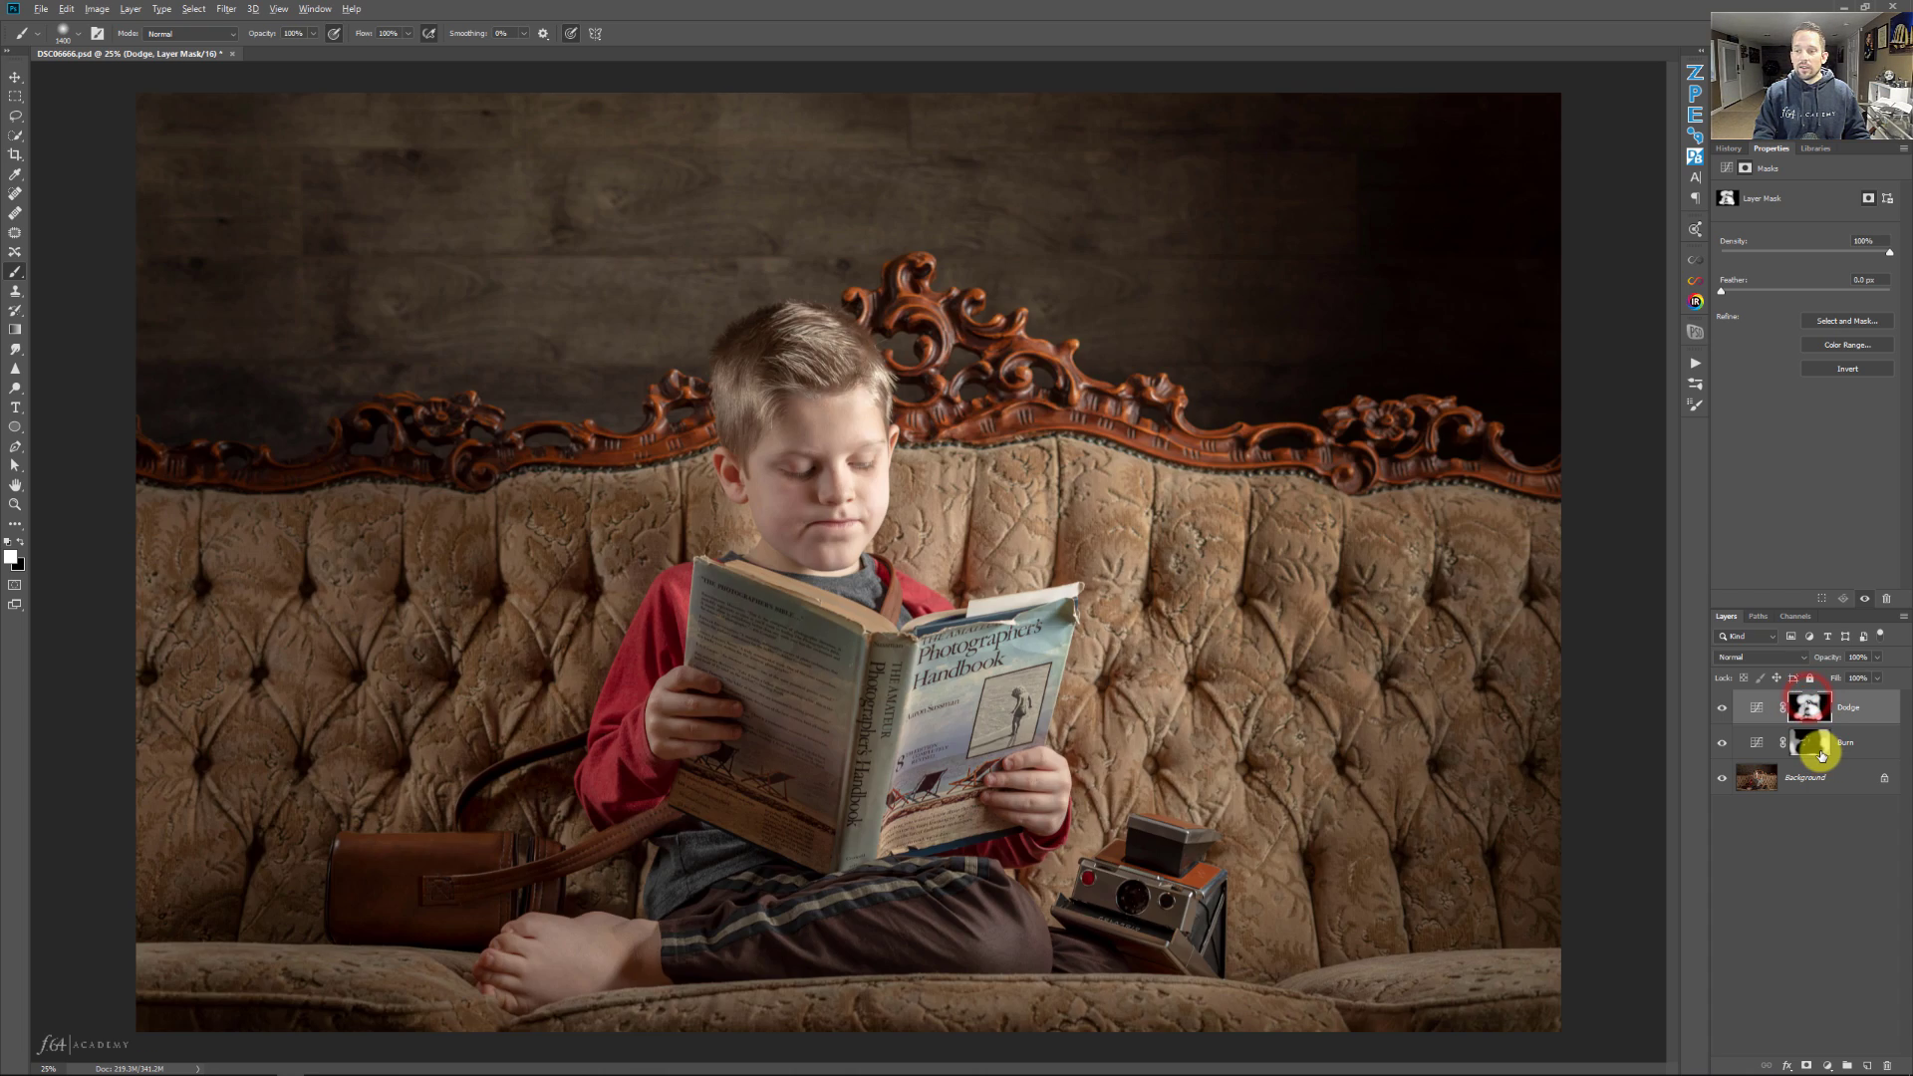
{"action": "left_click", "coordinate": [1811, 743], "text": "alt"}
{"action": "left_click", "coordinate": [1811, 743], "text": "alt"}
{"action": "left_click", "coordinate": [1756, 707]}
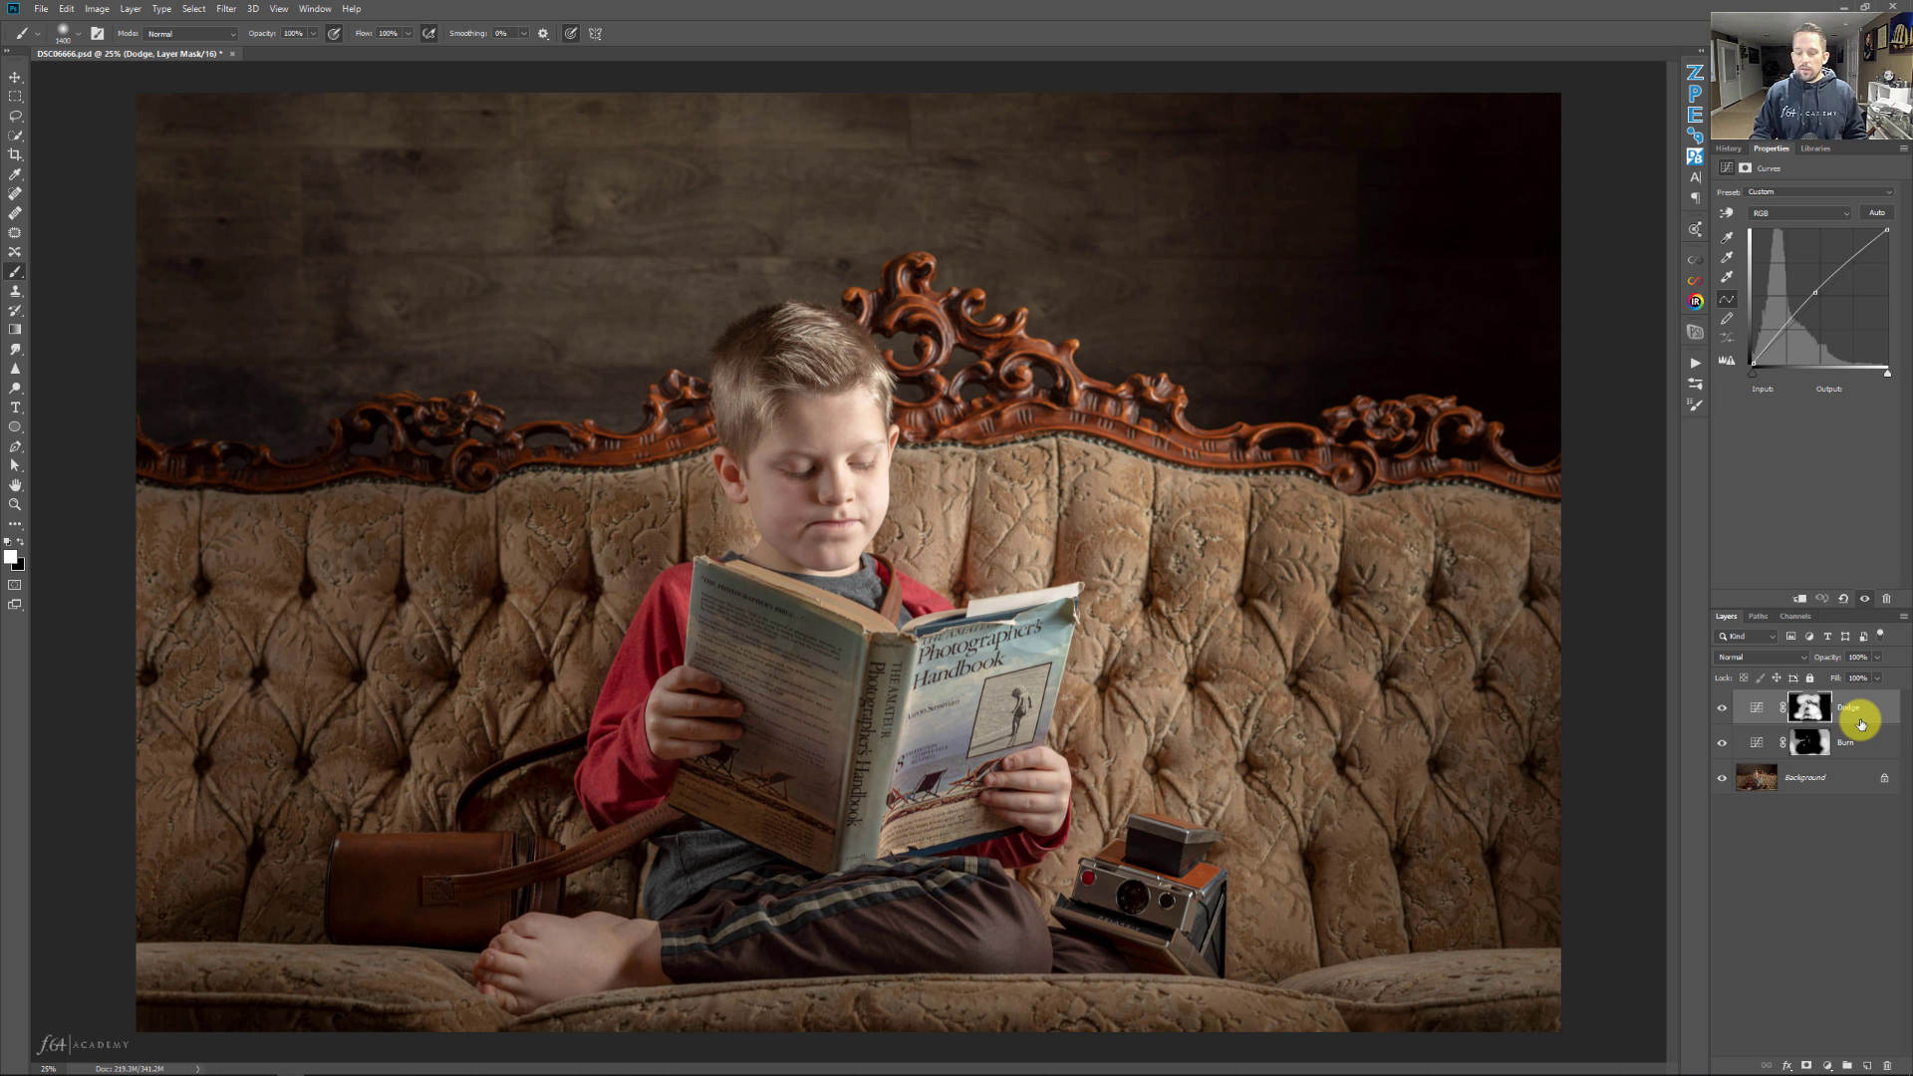
{"action": "left_click", "coordinate": [1810, 708], "text": "alt"}
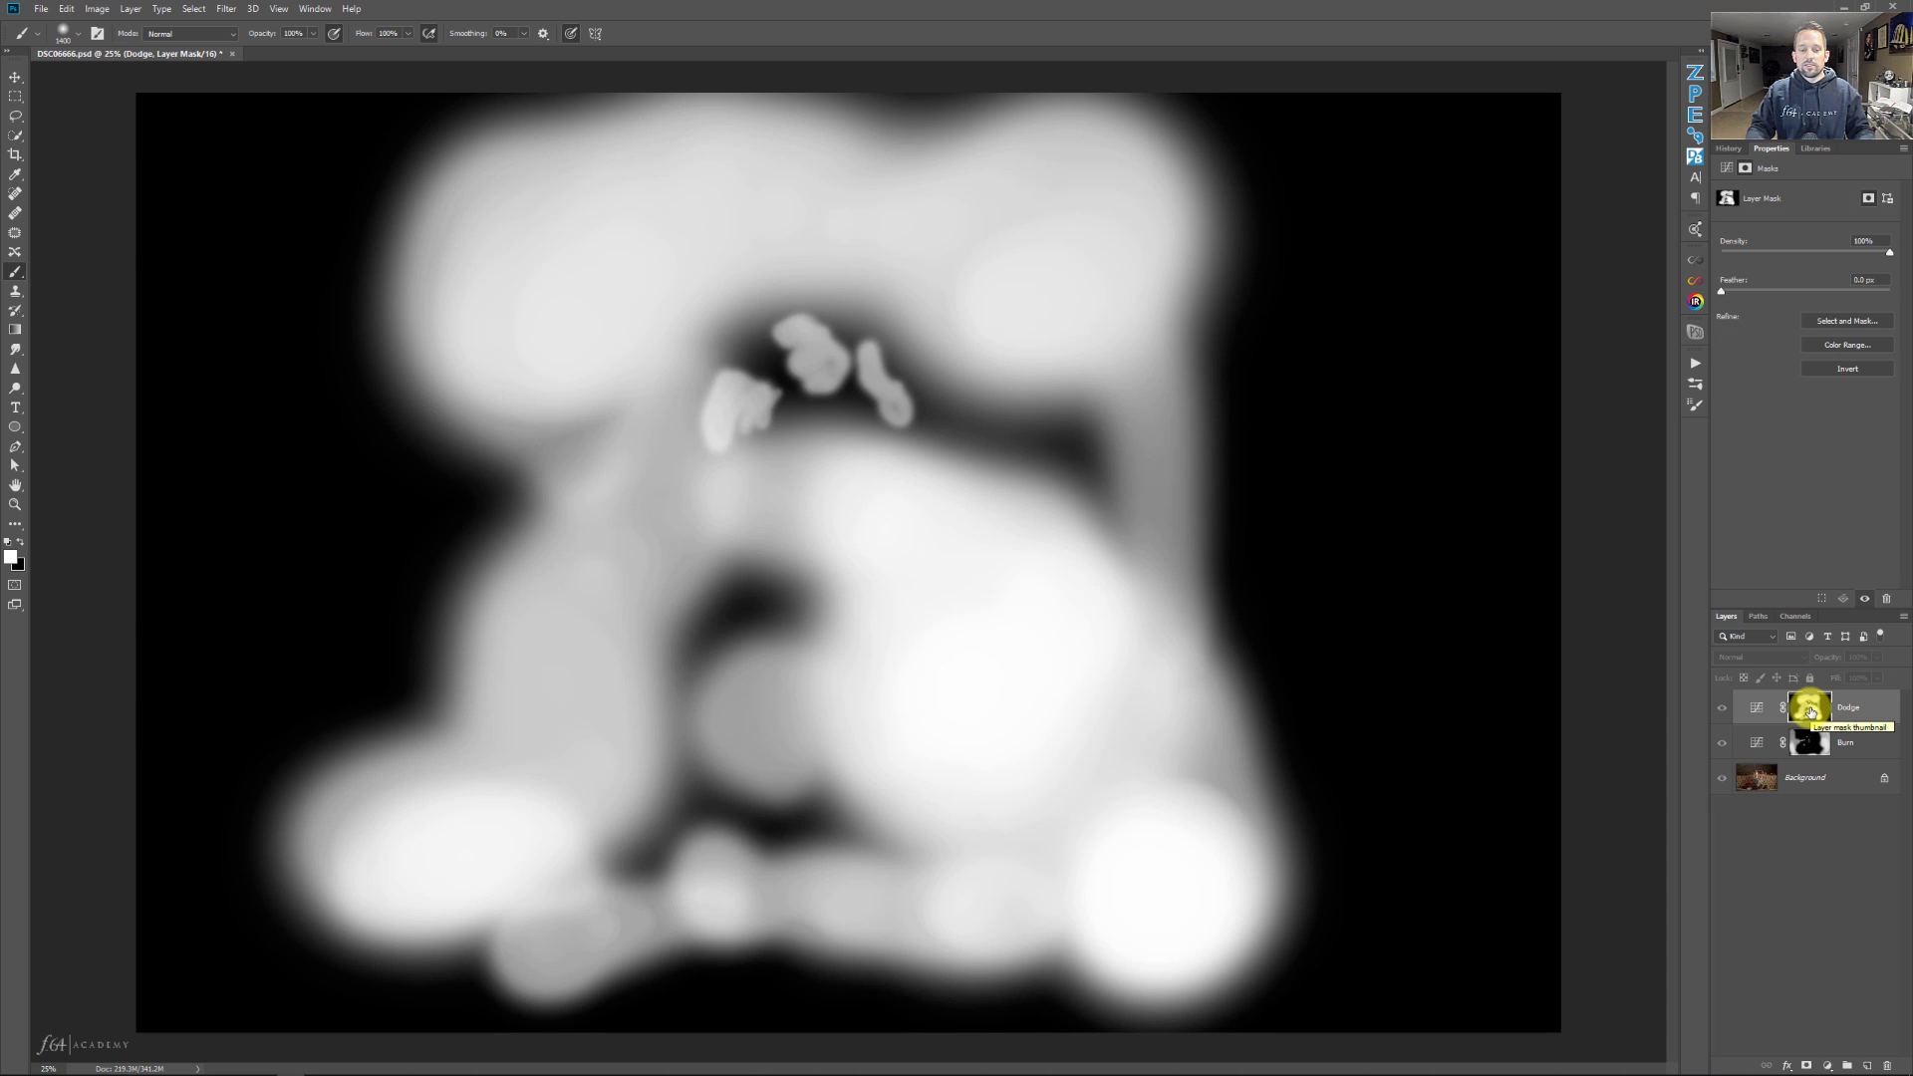
{"action": "left_click", "coordinate": [1810, 708], "text": "alt"}
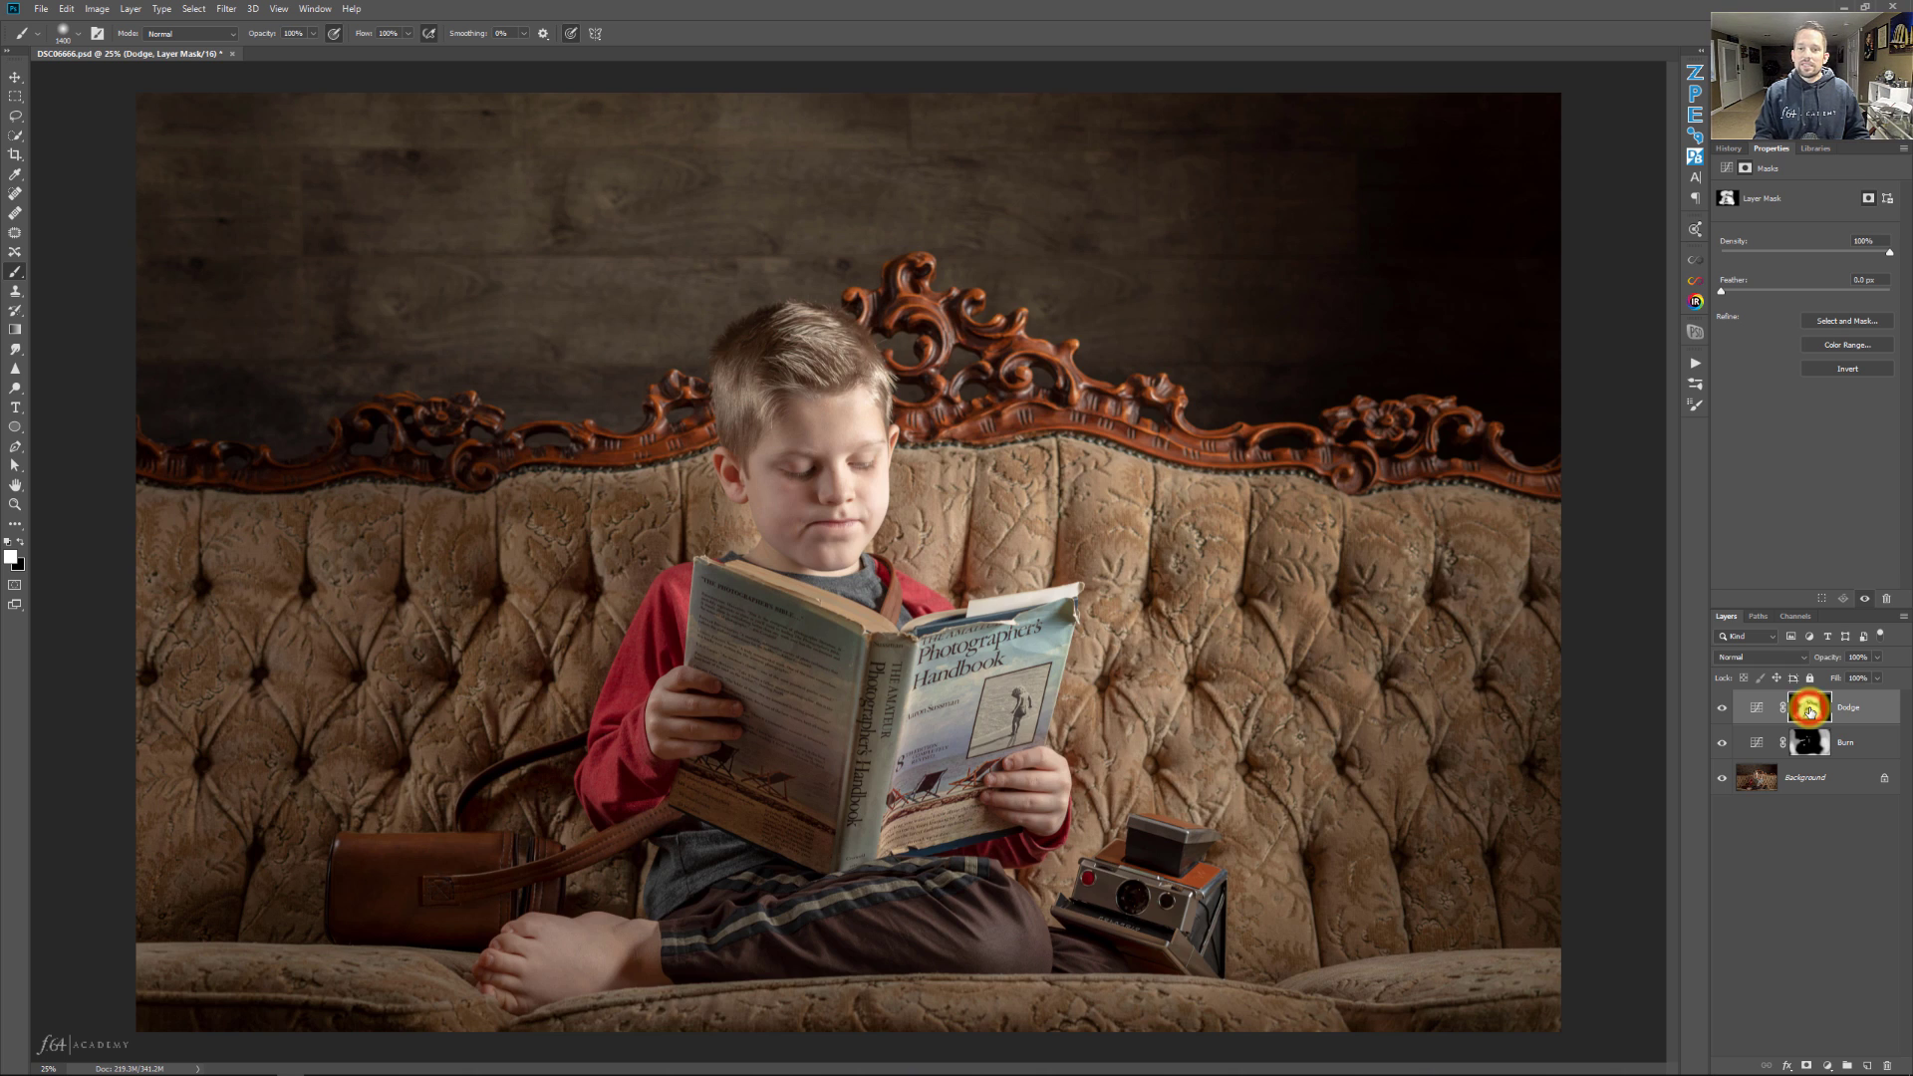
Add a magenta (f600ff) Color Overlay effect to the Dodge layer's style.
{"action": "left_click", "coordinate": [1878, 711]}
{"action": "double_click", "coordinate": [1878, 711]}
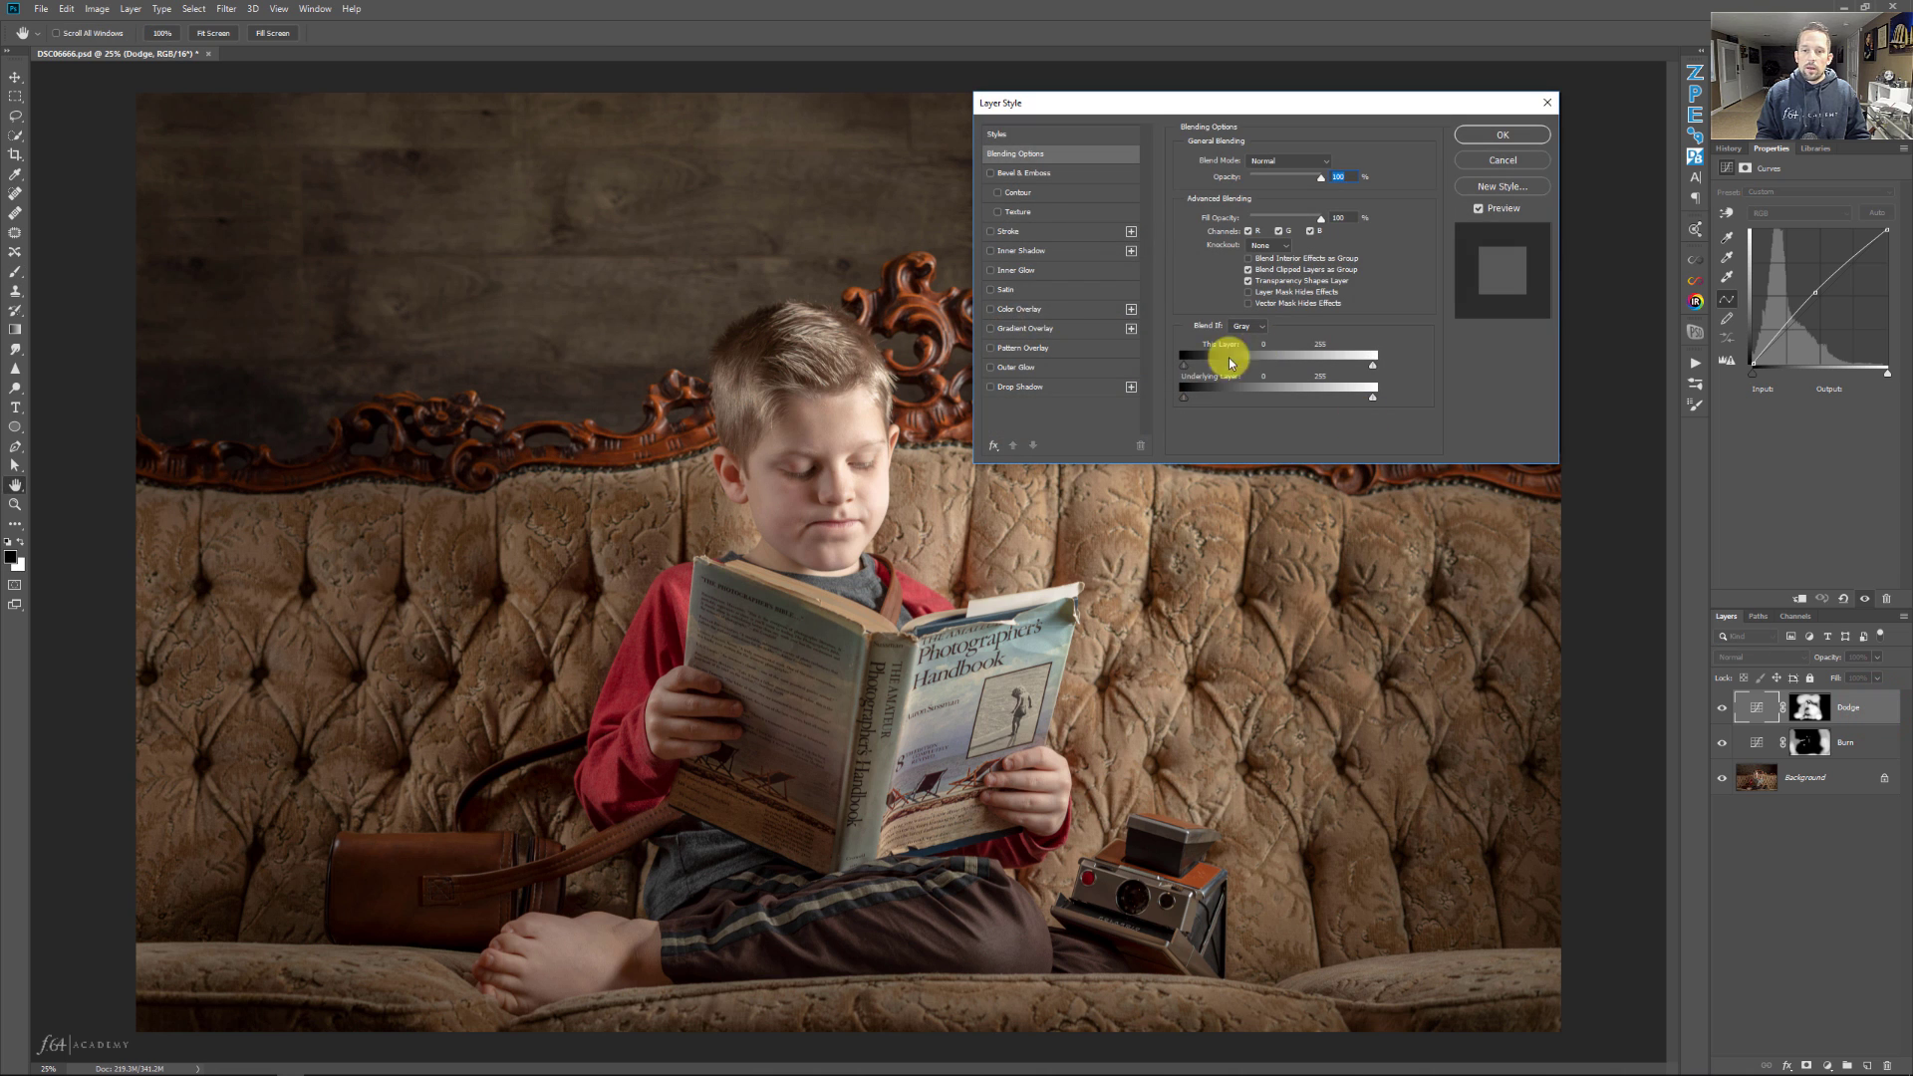
{"action": "left_click", "coordinate": [1006, 310]}
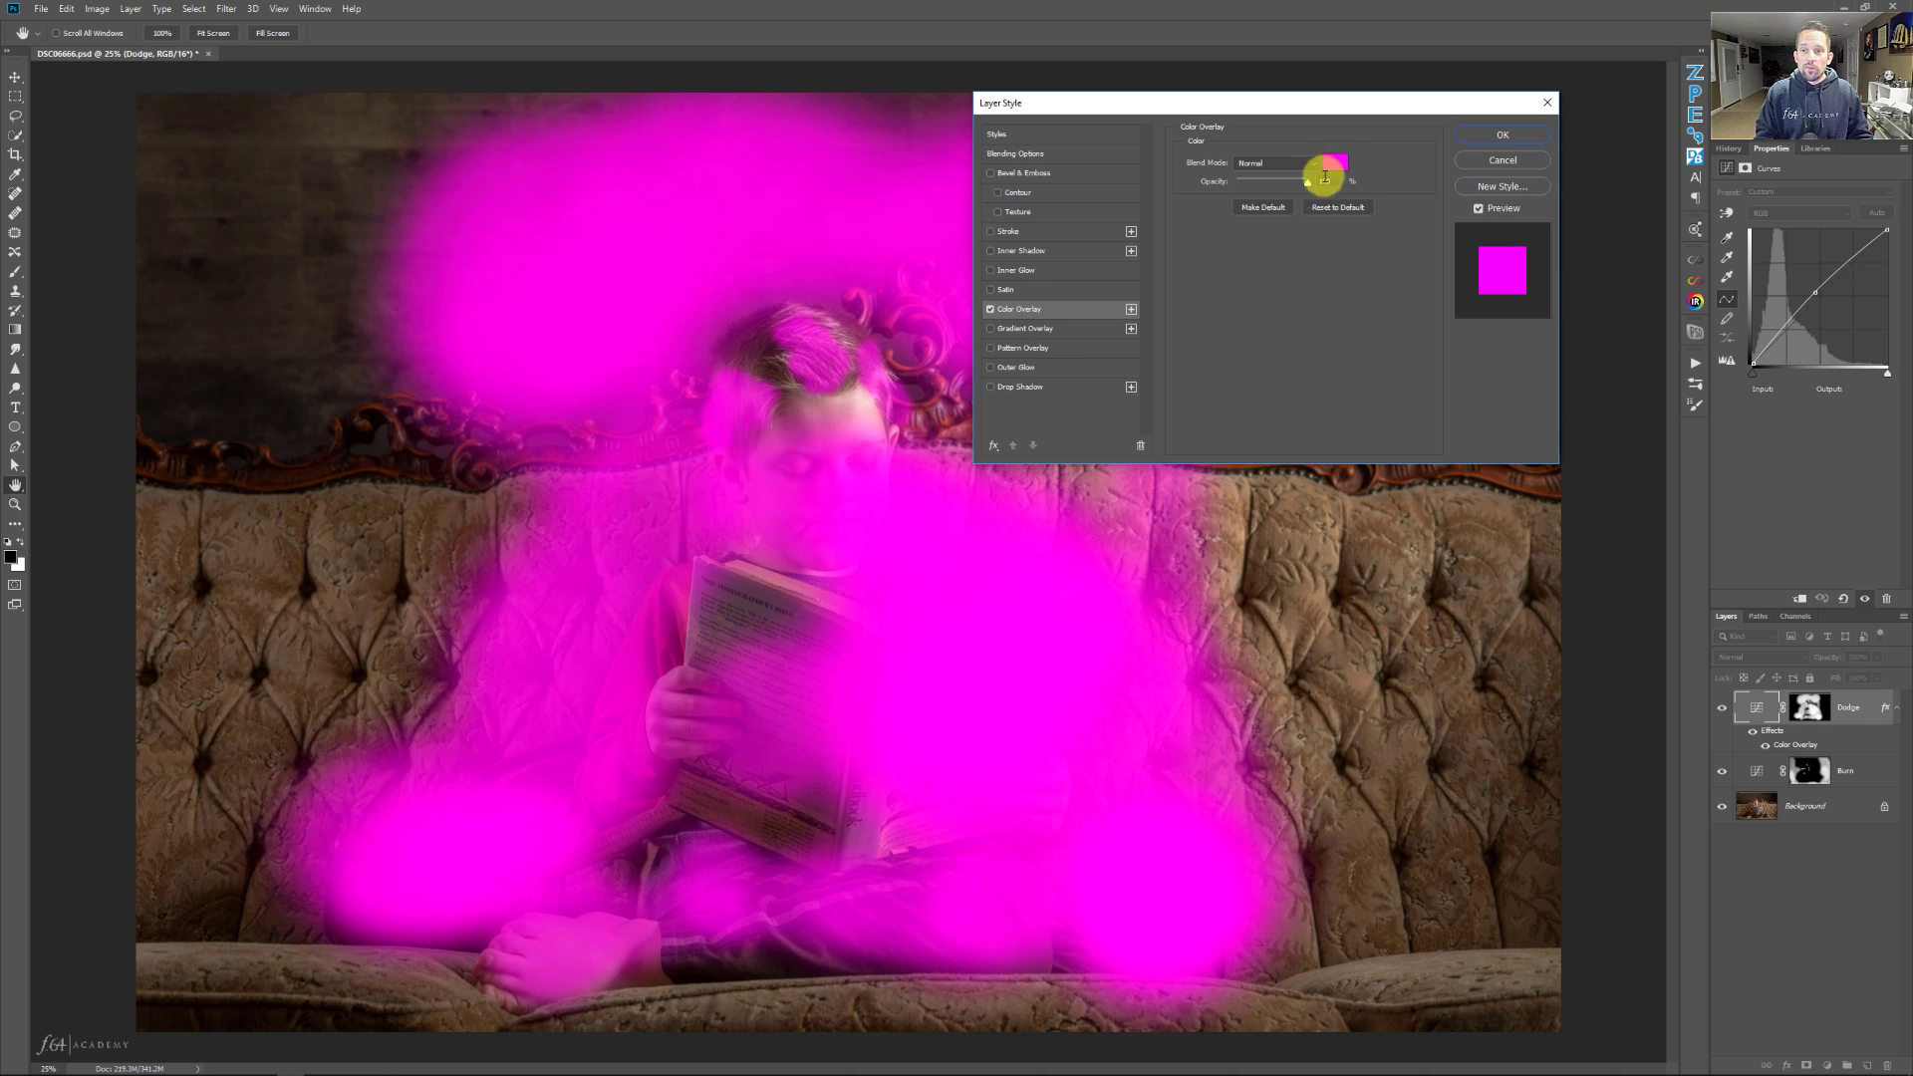
{"action": "left_click", "coordinate": [1334, 162]}
{"action": "left_click", "coordinate": [1630, 307]}
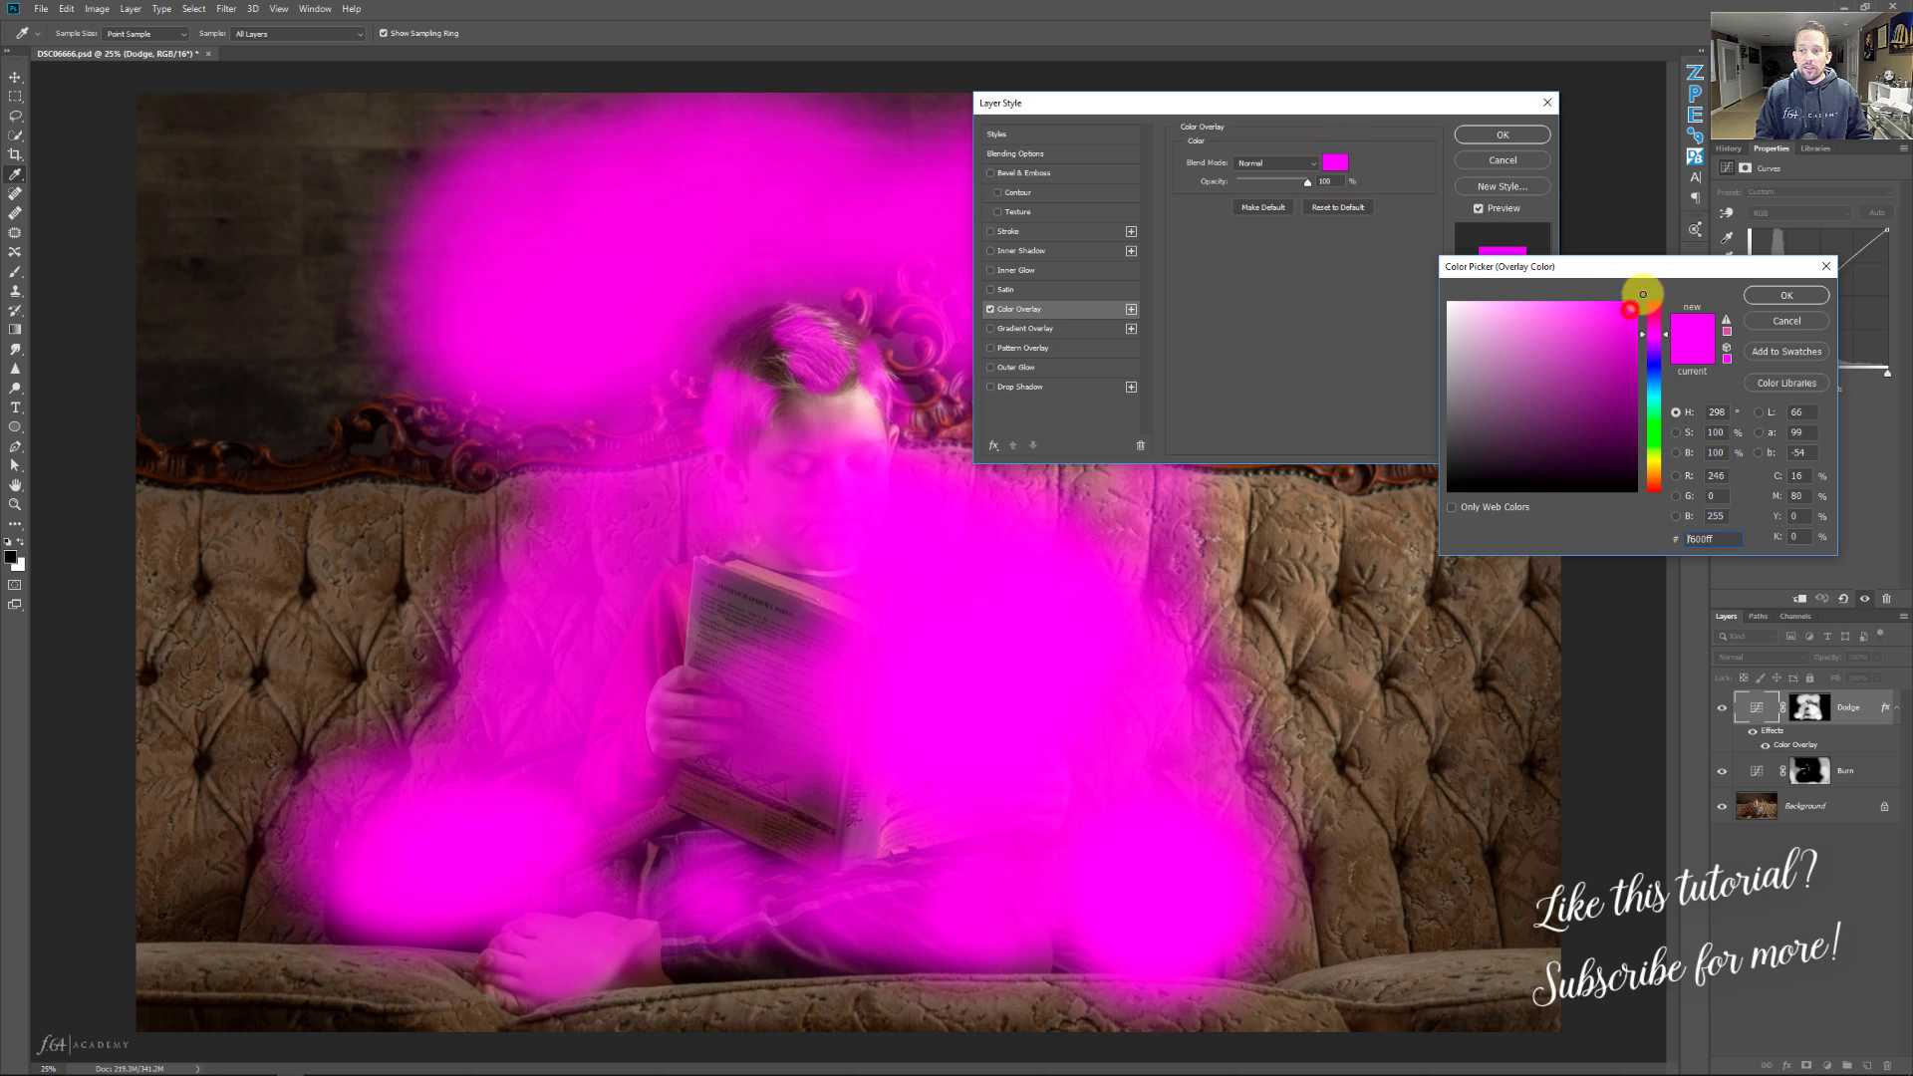
{"action": "left_click", "coordinate": [1778, 295]}
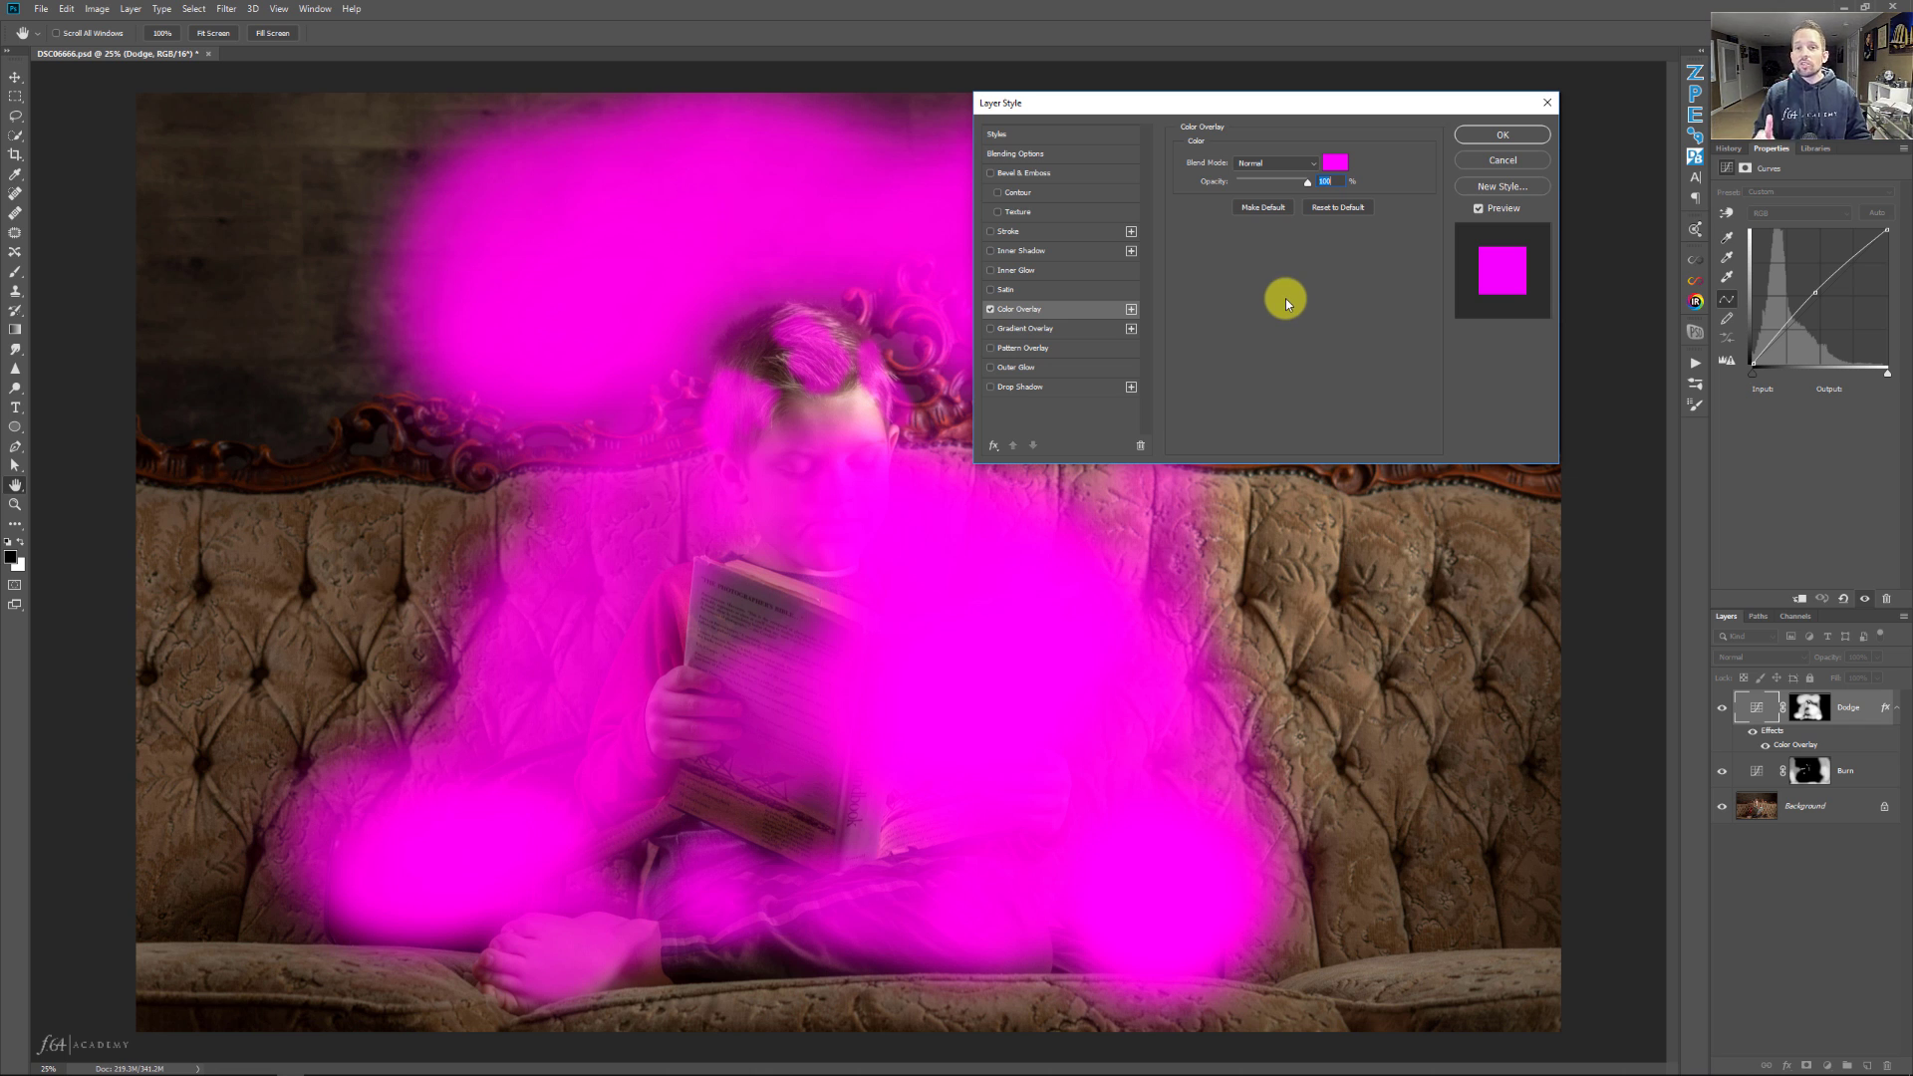
Try splitting Dodge's Underlying Layer black slider, reset both halves to 0, and re-enable its magenta overlay.
{"action": "left_click", "coordinate": [989, 311]}
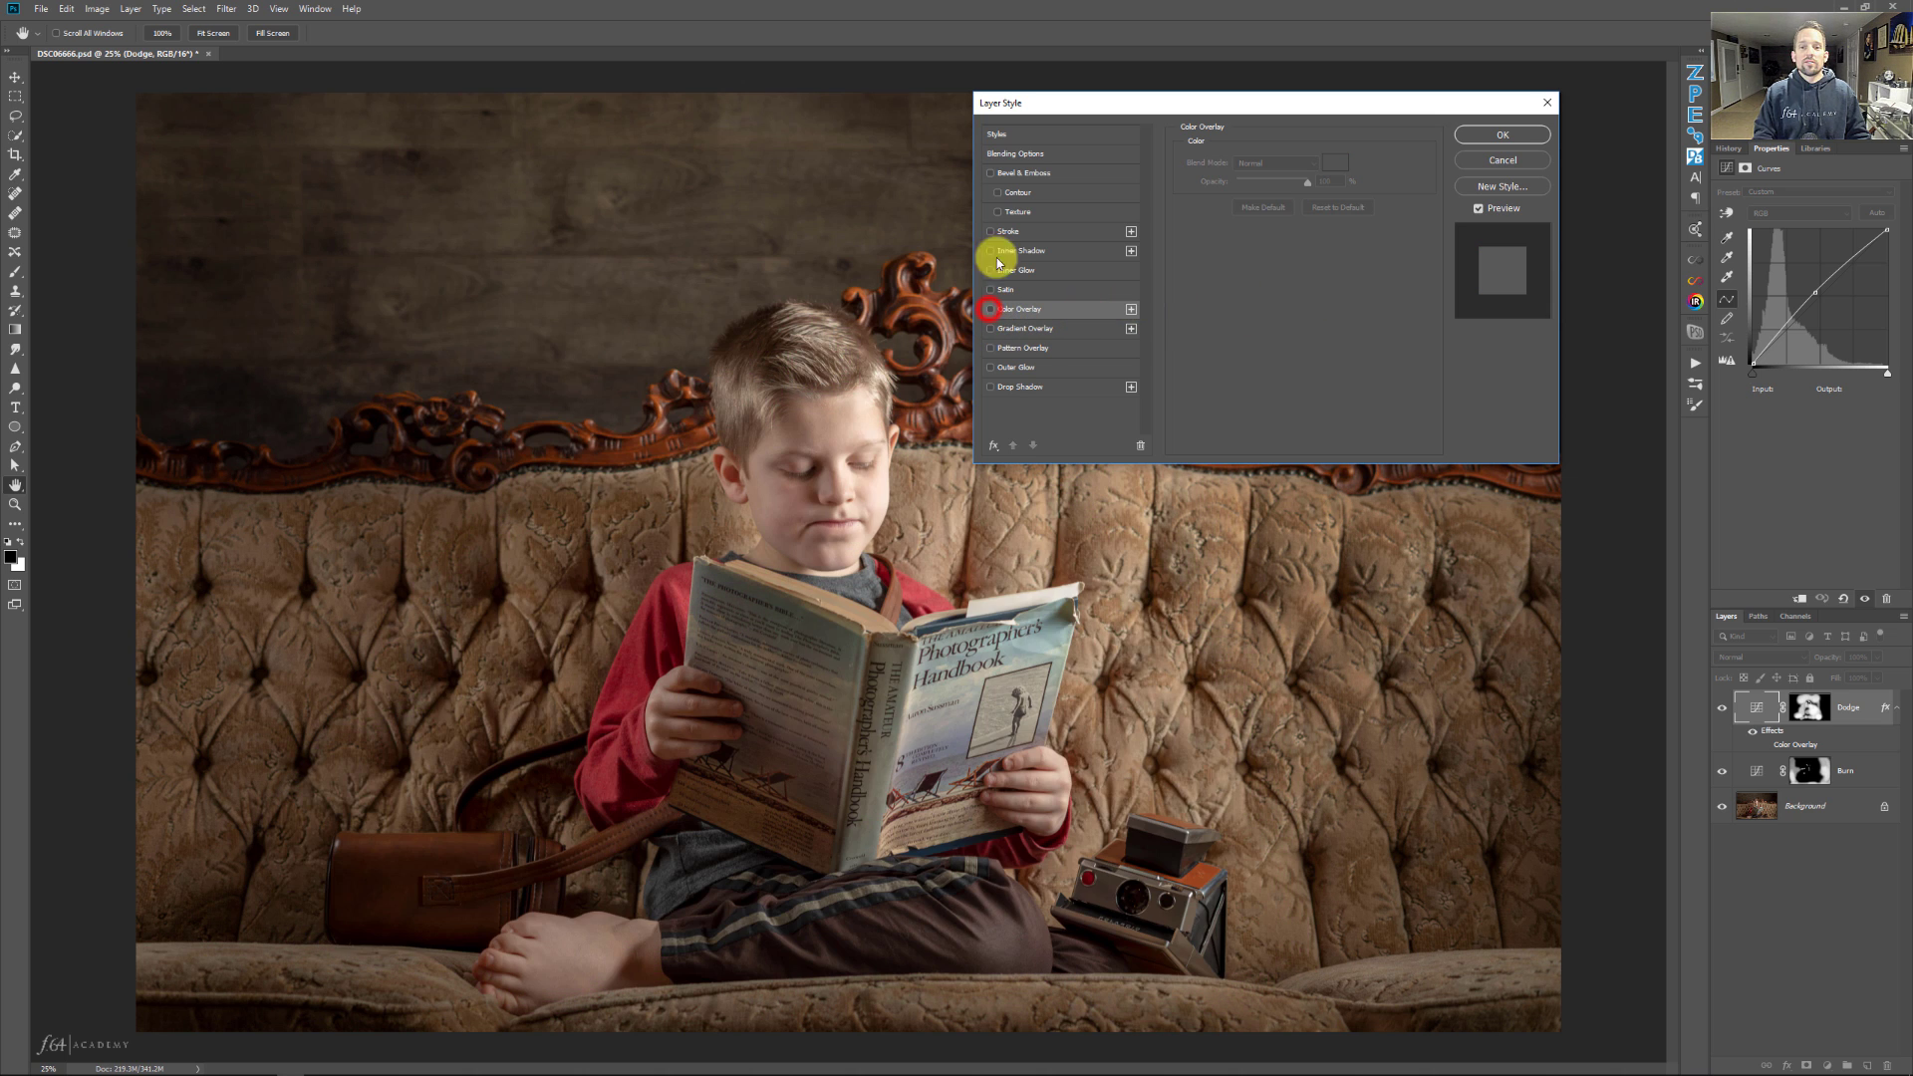
{"action": "left_click", "coordinate": [1043, 156]}
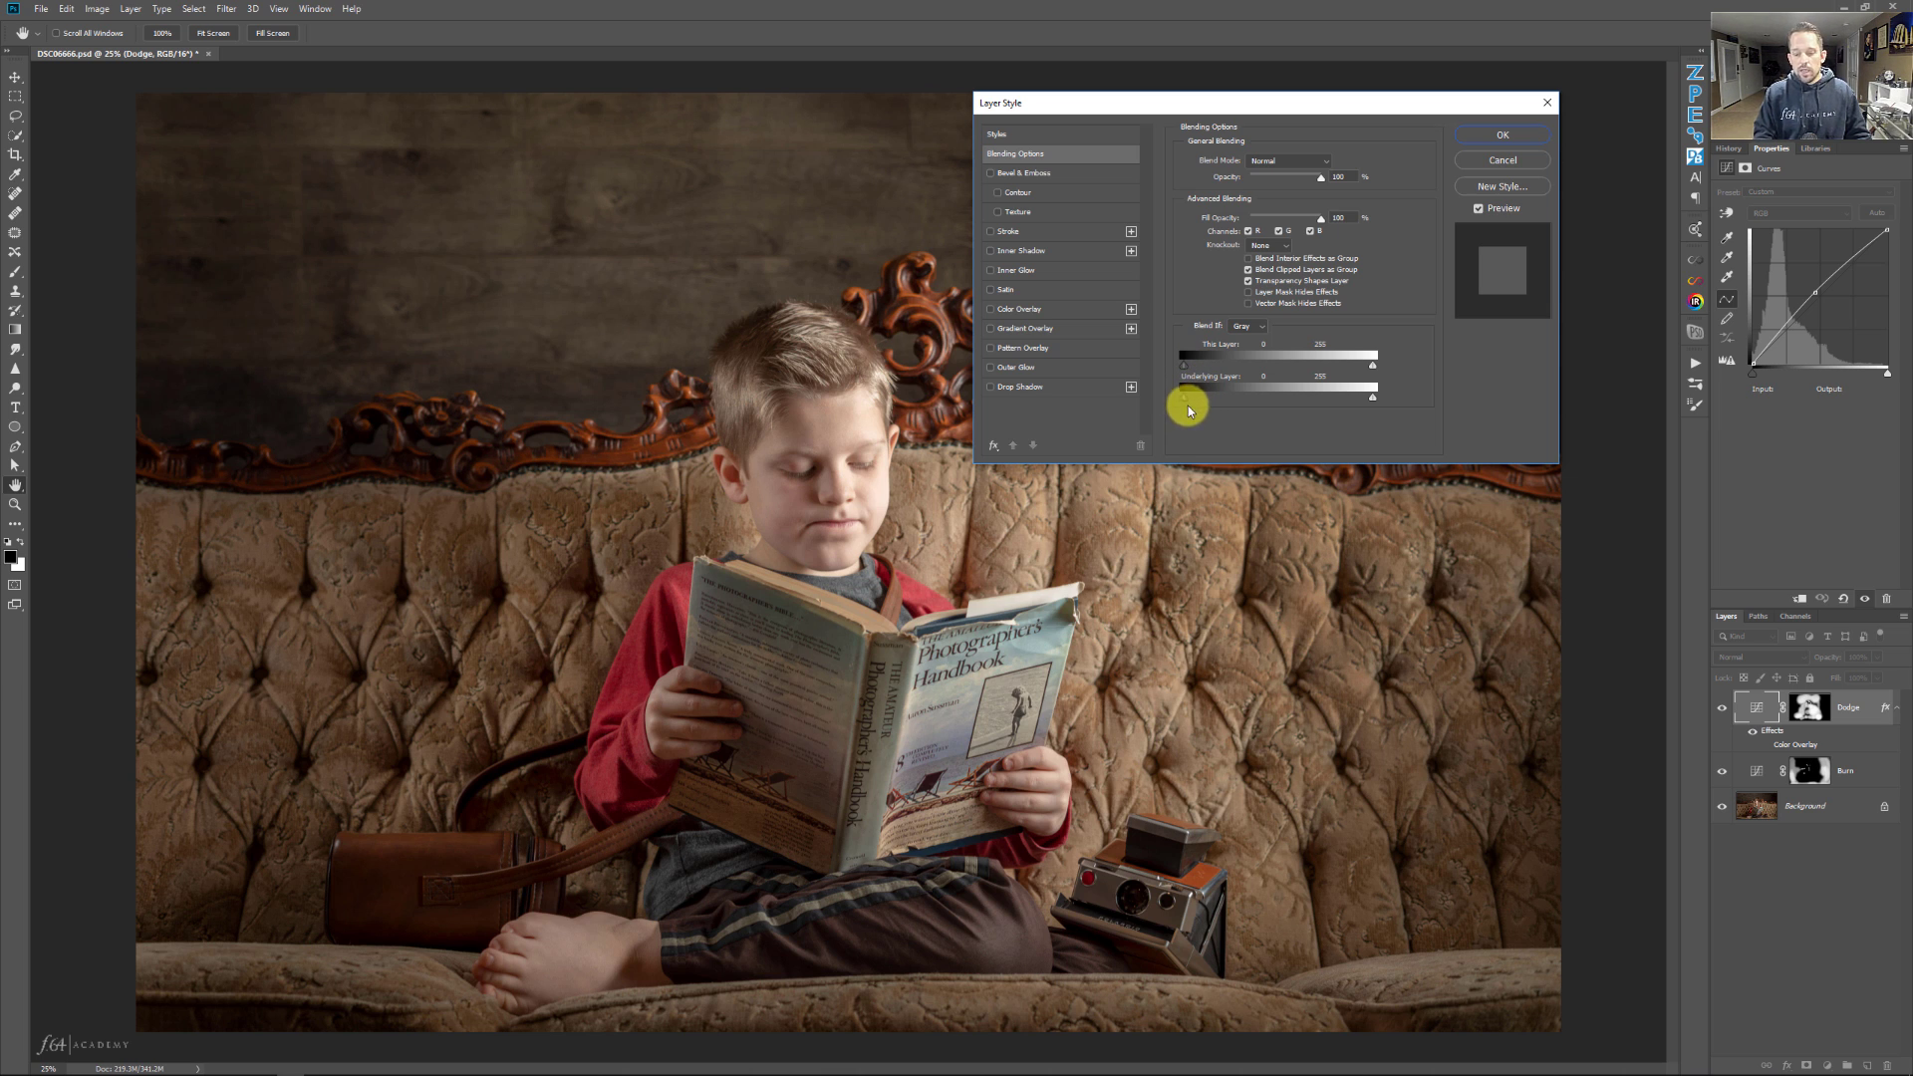
{"action": "left_click_drag", "start_coordinate": [1188, 409], "coordinate": [1223, 394]}
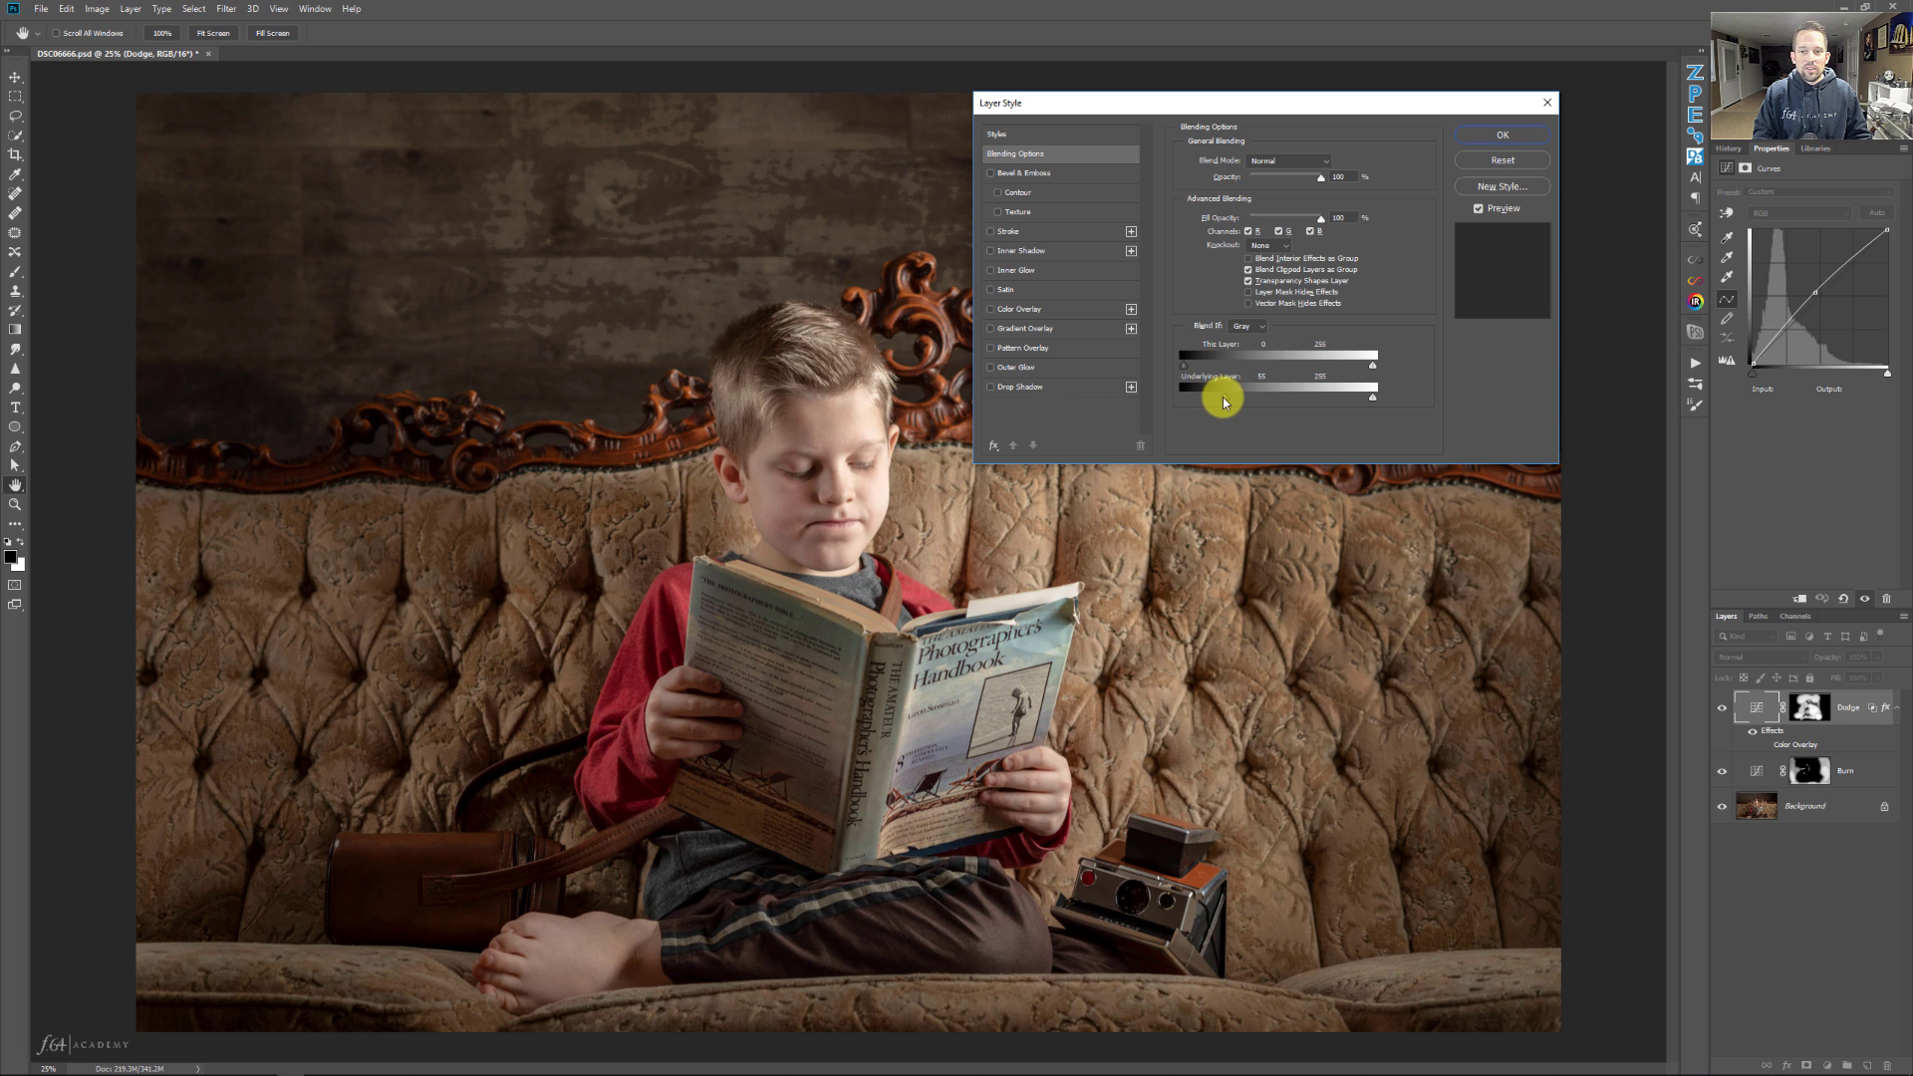
{"action": "left_click_drag", "start_coordinate": [1223, 397], "coordinate": [1137, 390]}
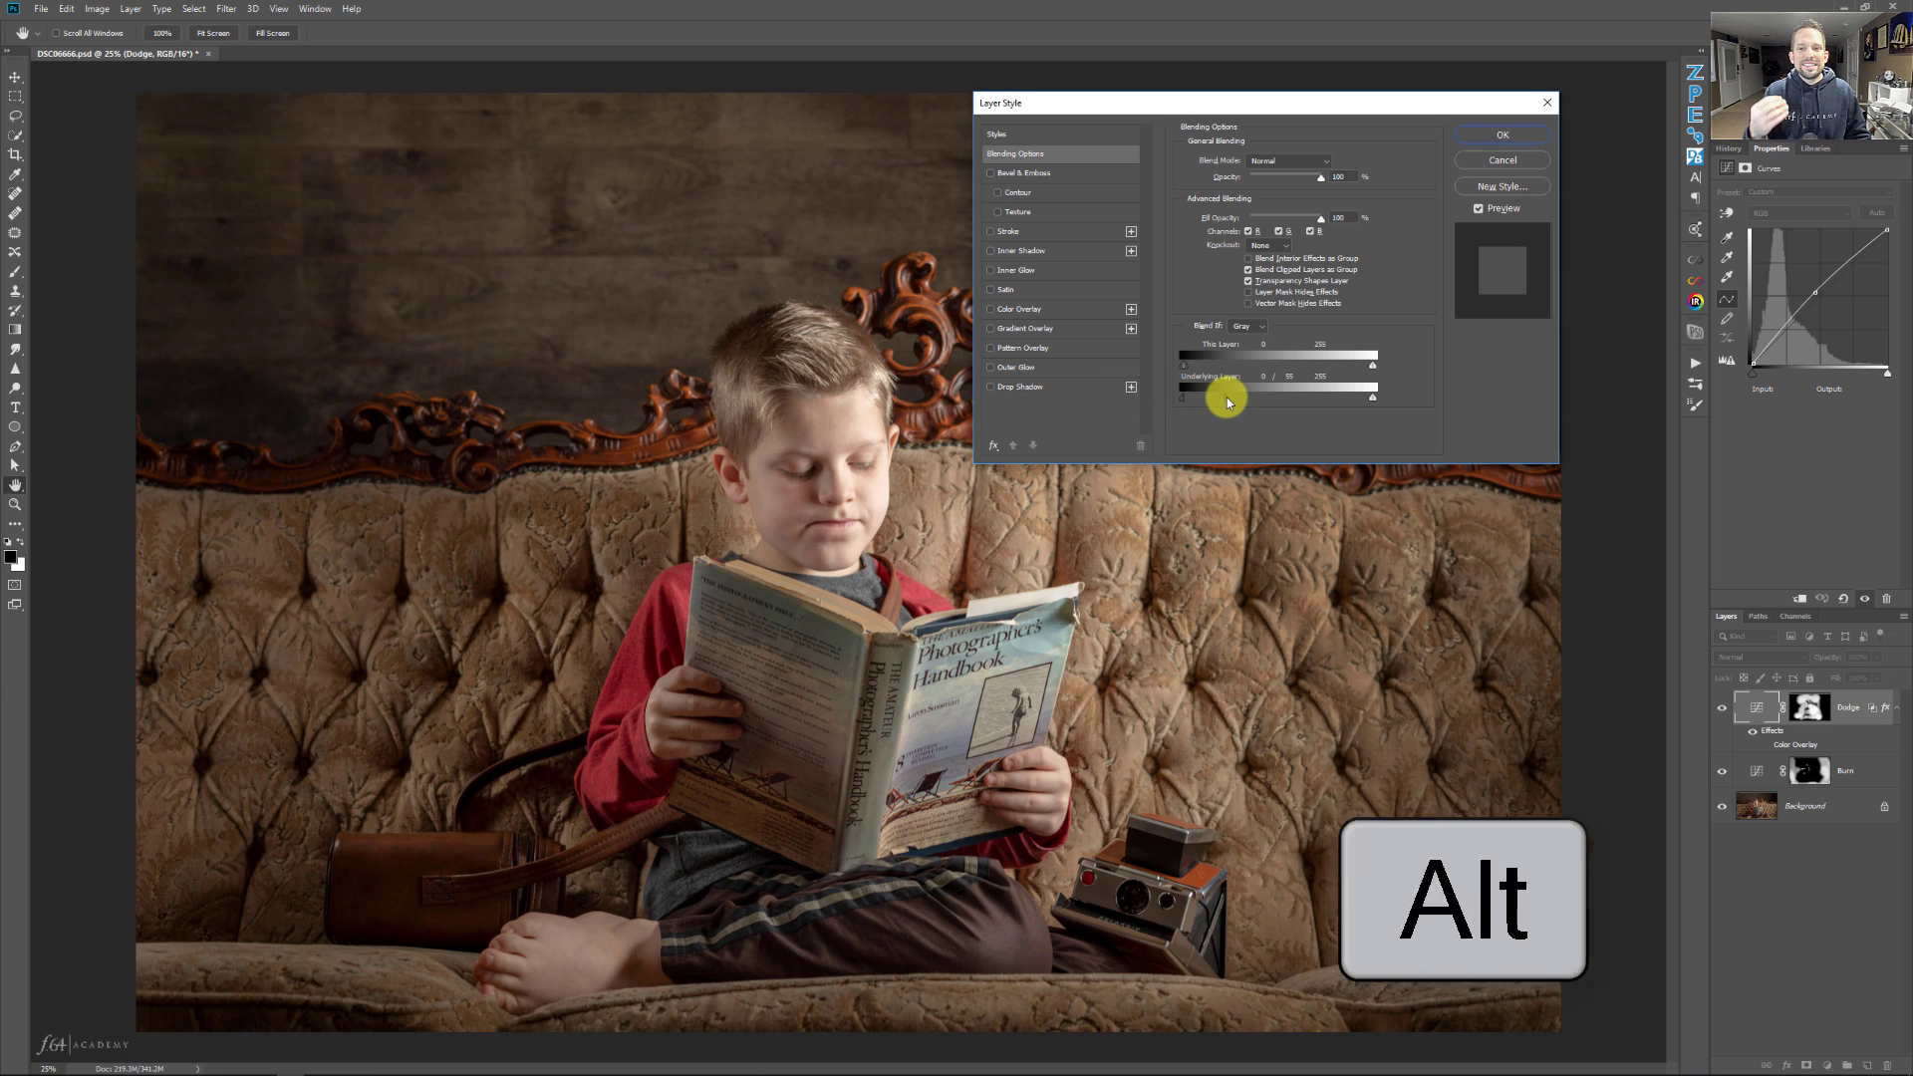
{"action": "left_click_drag", "start_coordinate": [1227, 397], "coordinate": [1147, 411]}
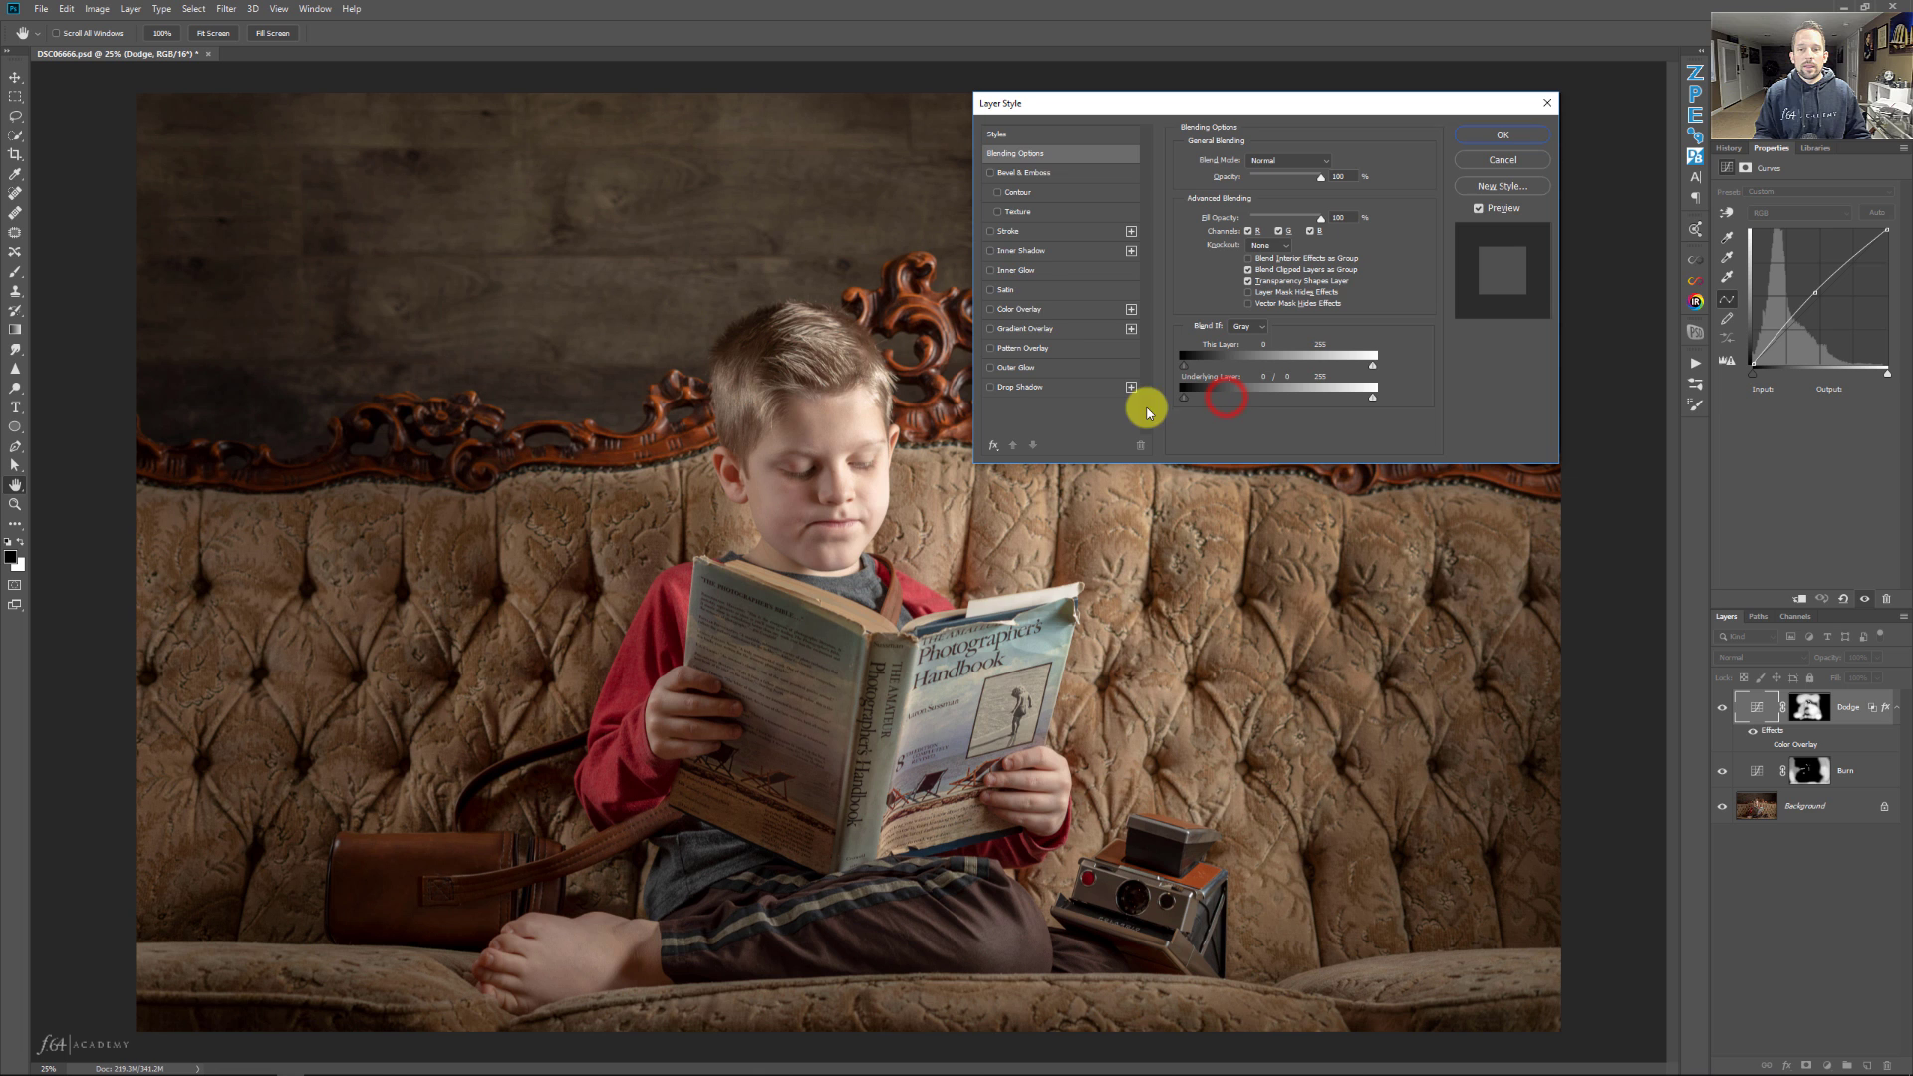
{"action": "left_click", "coordinate": [1005, 310]}
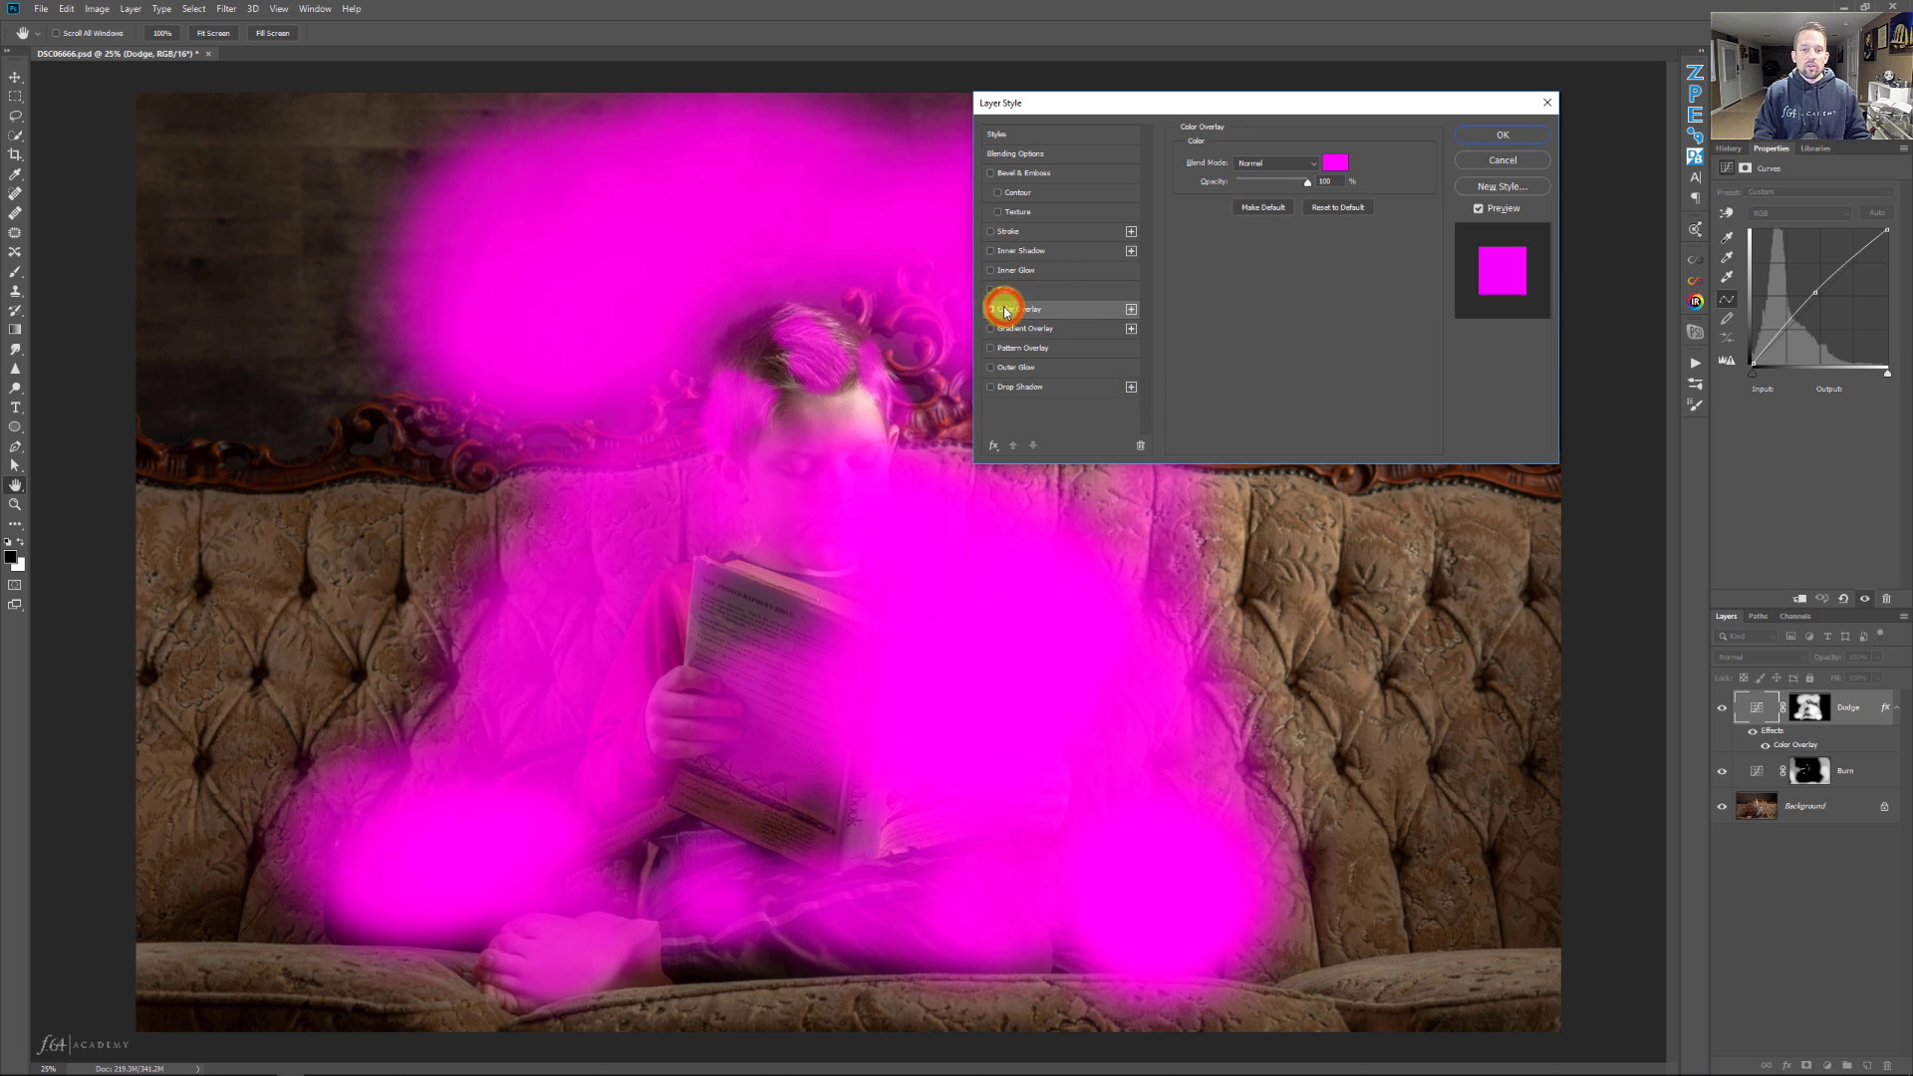
Split the Dodge layer's Underlying Layer dark threshold to 0/52 so it feathers out of darker tones.
{"action": "left_click", "coordinate": [1025, 155]}
{"action": "mouse_move", "coordinate": [1182, 393]}
{"action": "left_mouse_down"}
{"action": "mouse_move", "coordinate": [1221, 407]}
{"action": "mouse_move", "coordinate": [1141, 396]}
{"action": "mouse_move", "coordinate": [1186, 409]}
{"action": "left_mouse_up"}
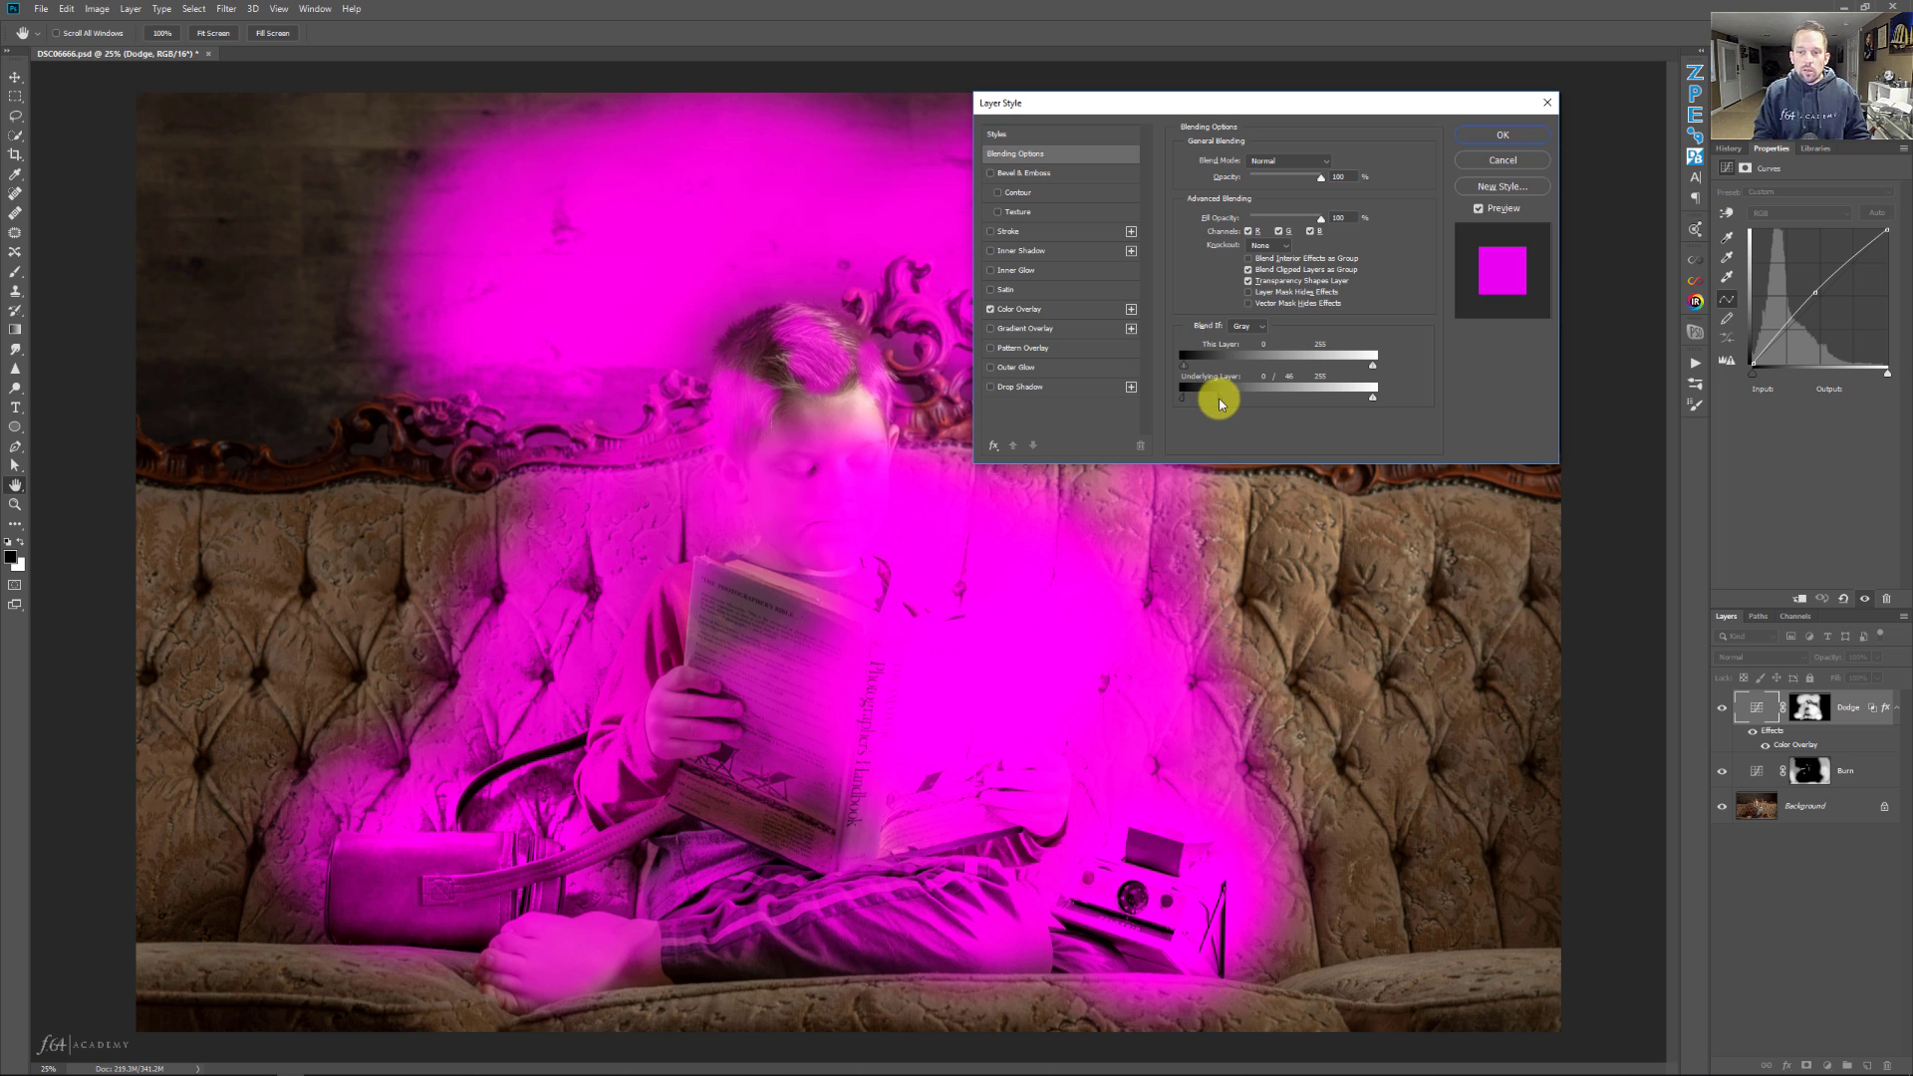
{"action": "left_click_drag", "start_coordinate": [1221, 403], "coordinate": [1235, 402]}
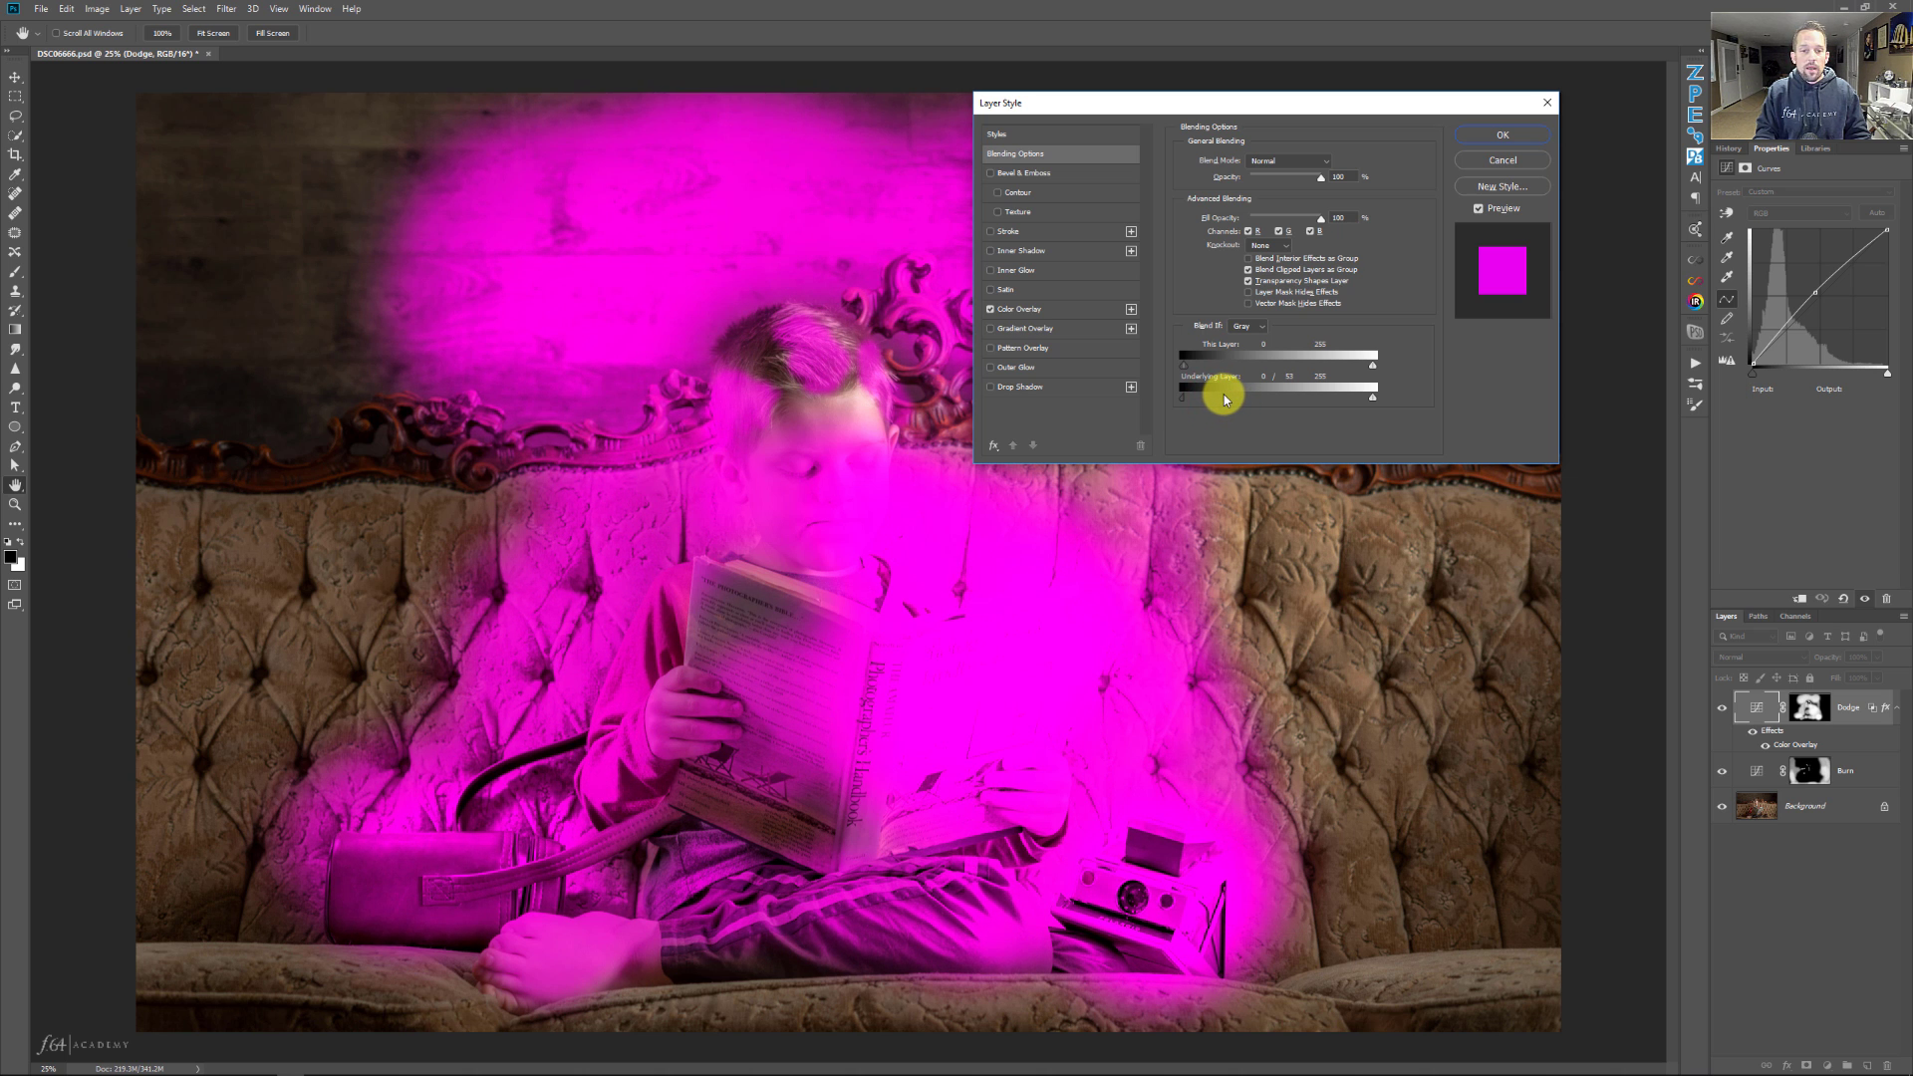
{"action": "left_click", "coordinate": [1484, 136]}
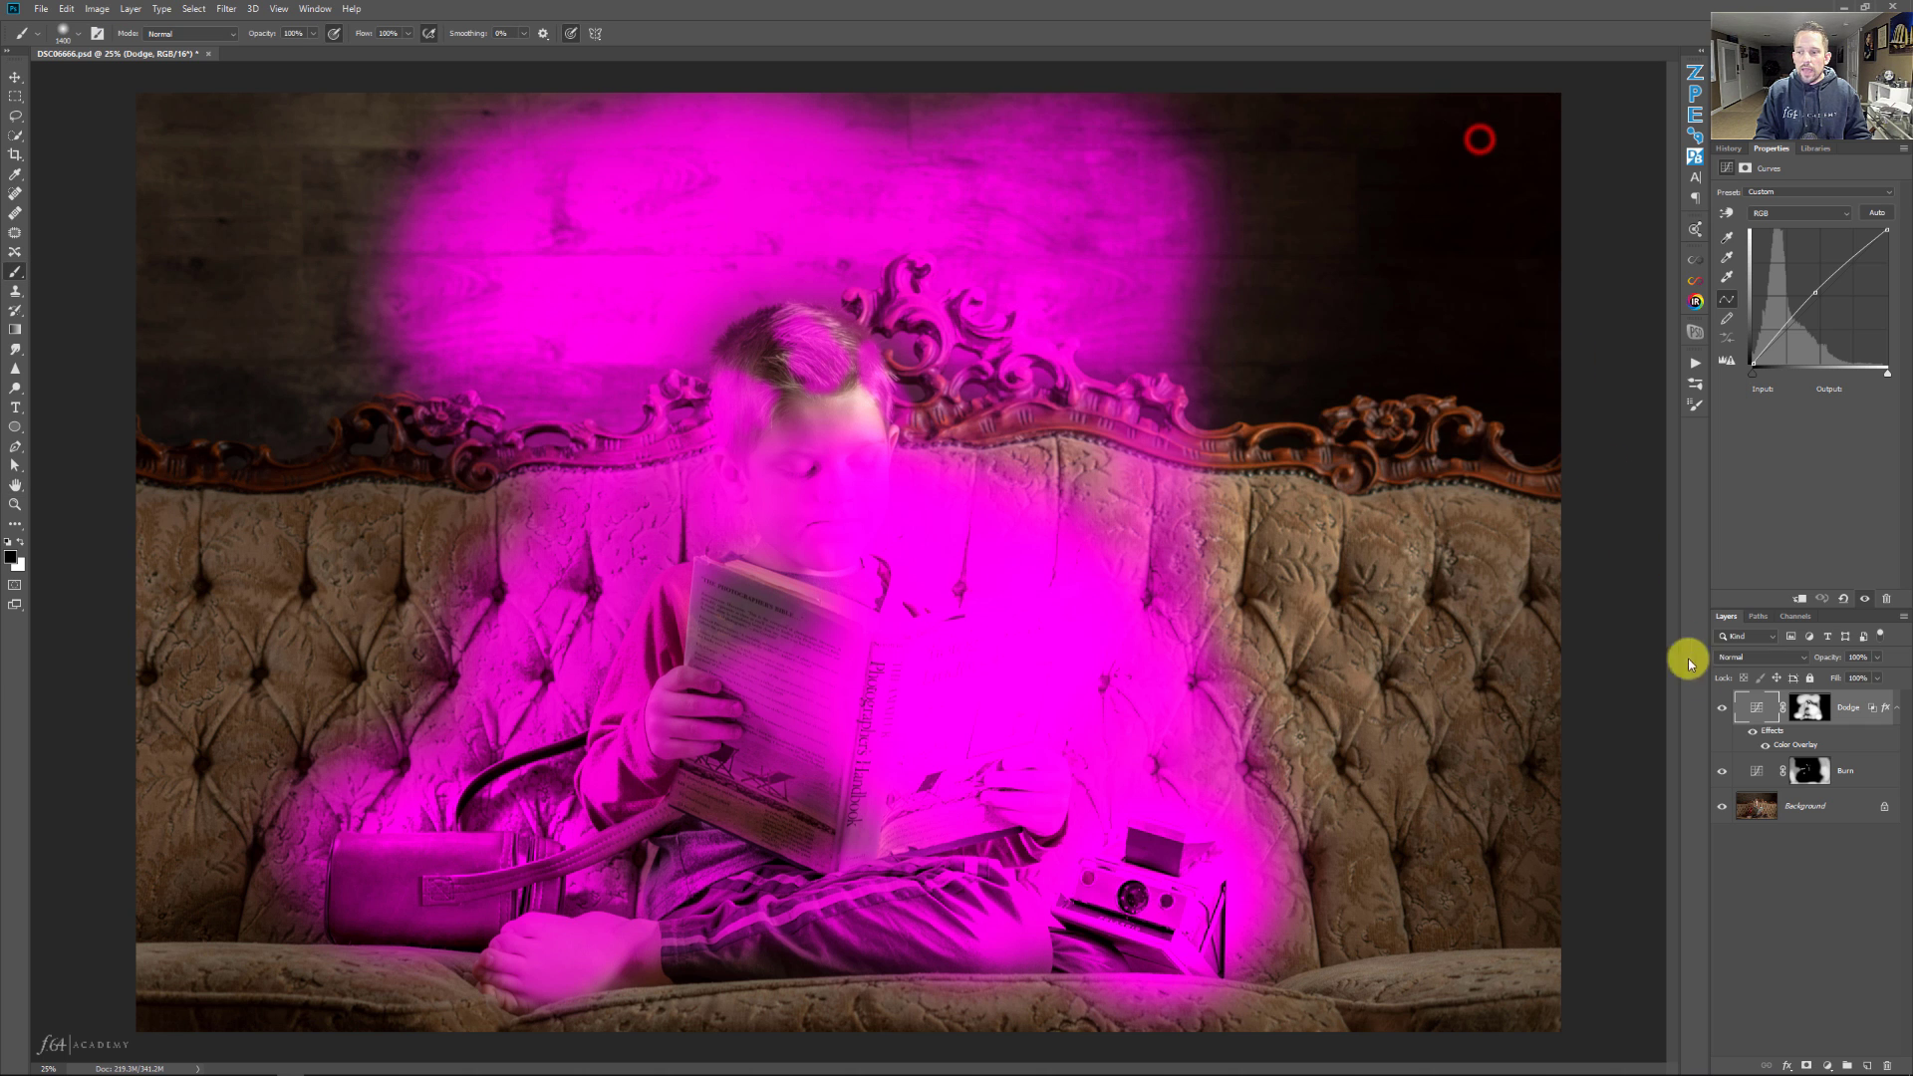
Hide the Dodge magenta overlay and toggle the Dodge layer on and off to compare.
{"action": "left_click", "coordinate": [1755, 744]}
{"action": "left_click", "coordinate": [1722, 707]}
{"action": "left_click", "coordinate": [1721, 707]}
{"action": "left_click", "coordinate": [1722, 707]}
{"action": "left_click", "coordinate": [1721, 707]}
{"action": "left_click", "coordinate": [1721, 708]}
{"action": "left_click", "coordinate": [1722, 707]}
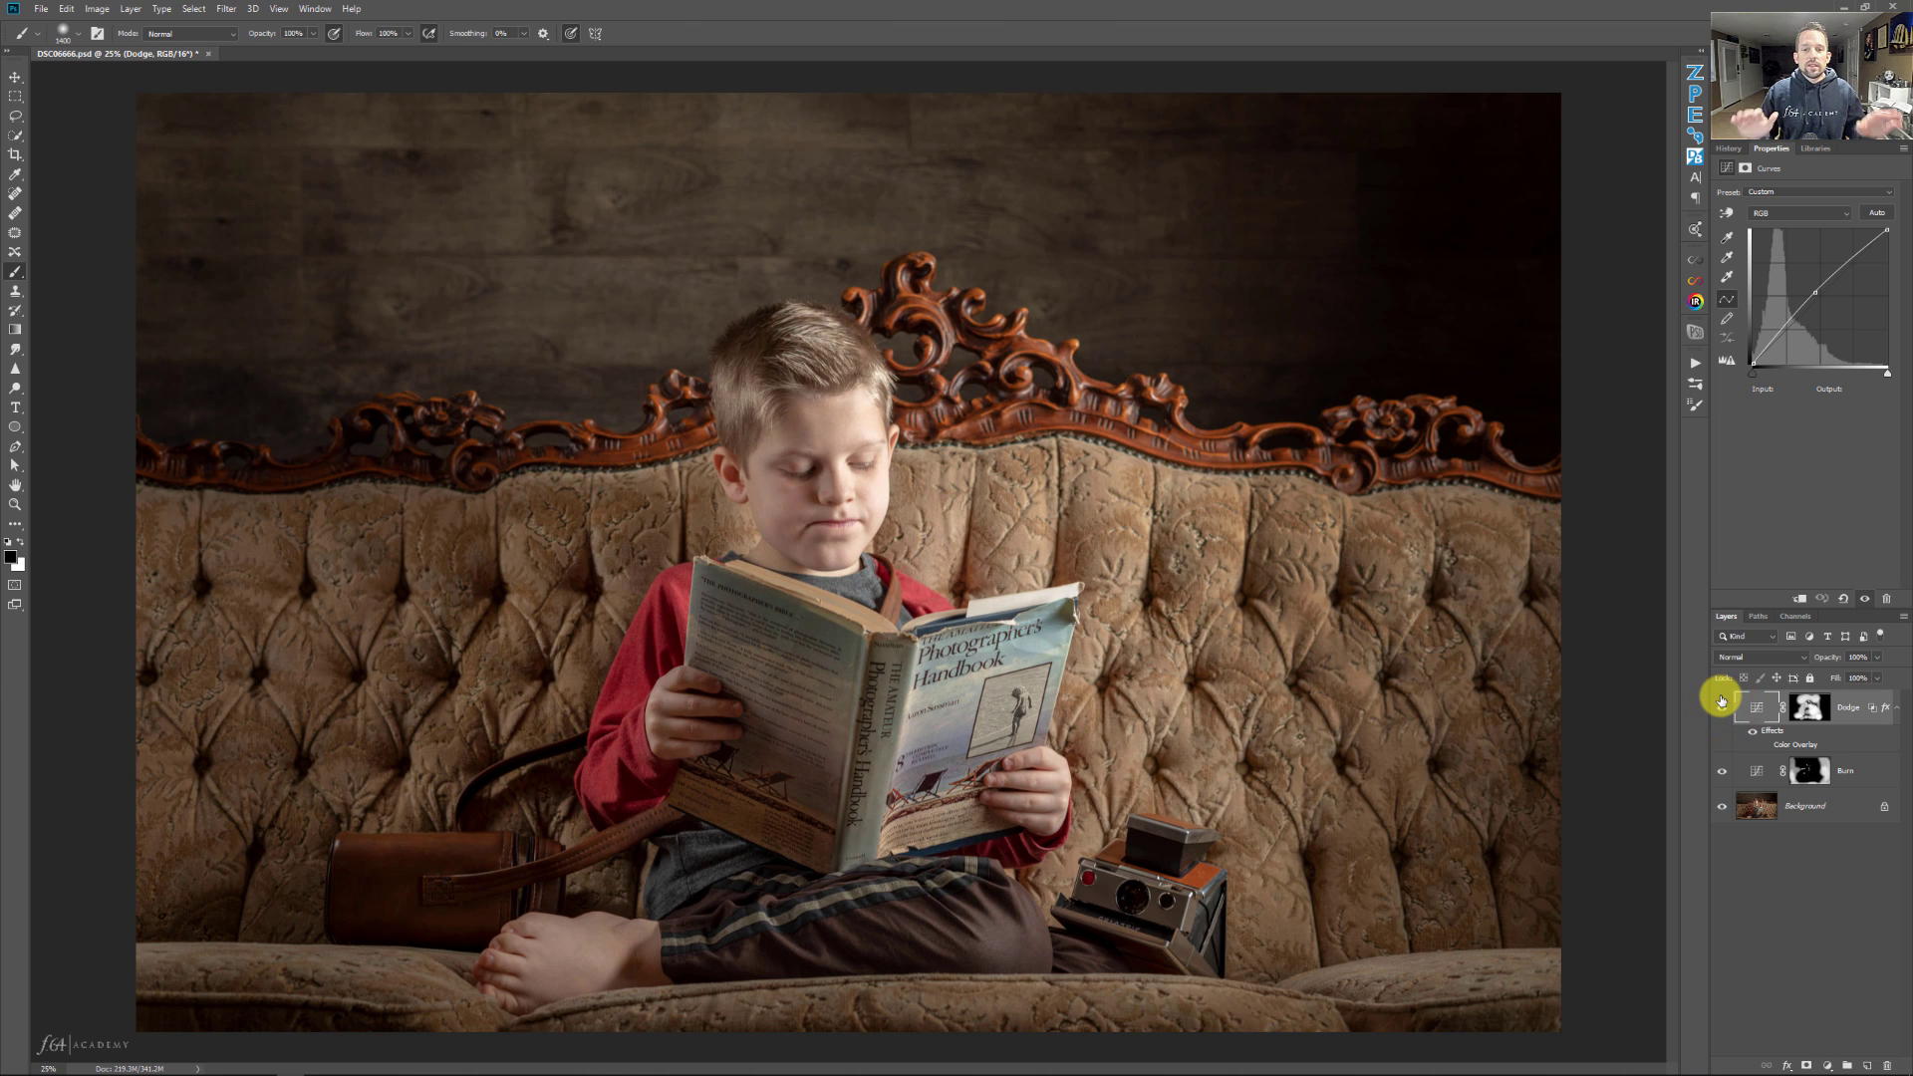
Add a magenta Color Overlay to Burn and split its Underlying Layer highlight slider to 137/255.
{"action": "double_click", "coordinate": [1868, 770]}
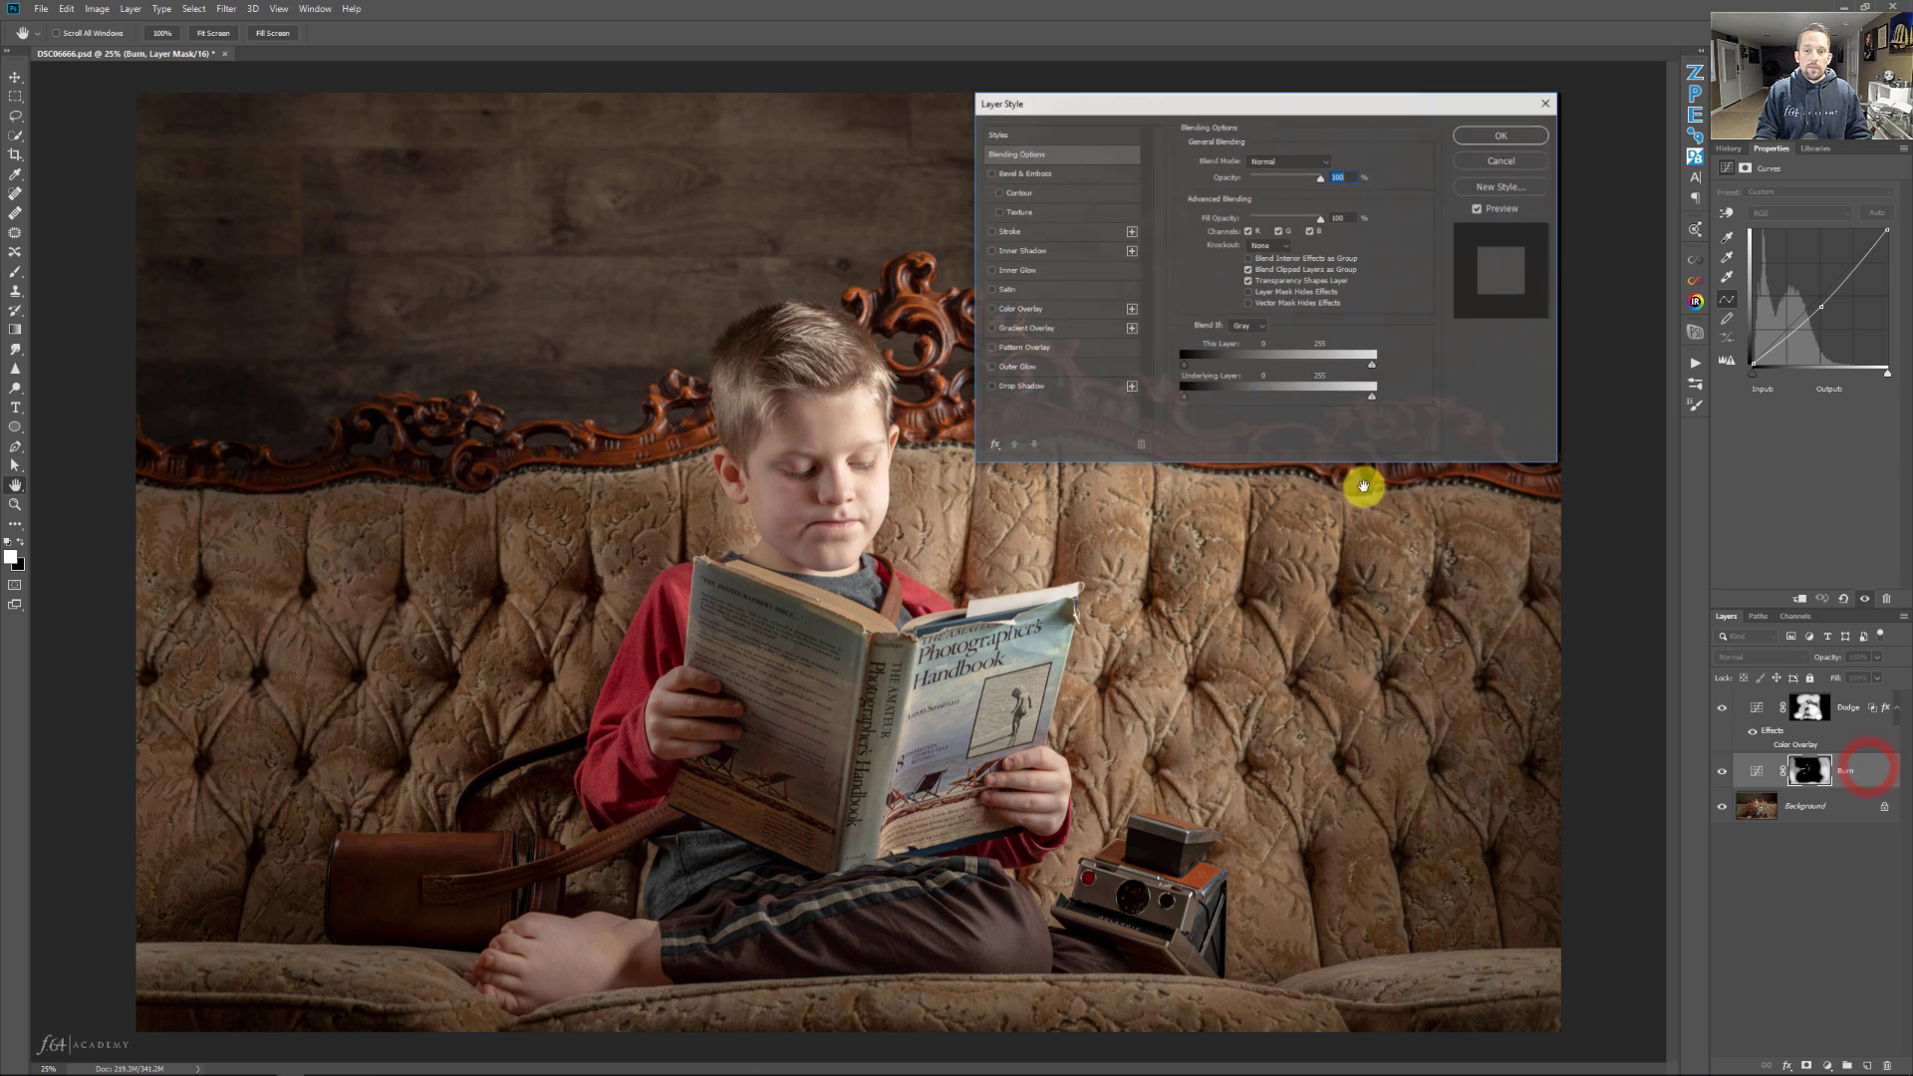
{"action": "left_click", "coordinate": [1004, 312]}
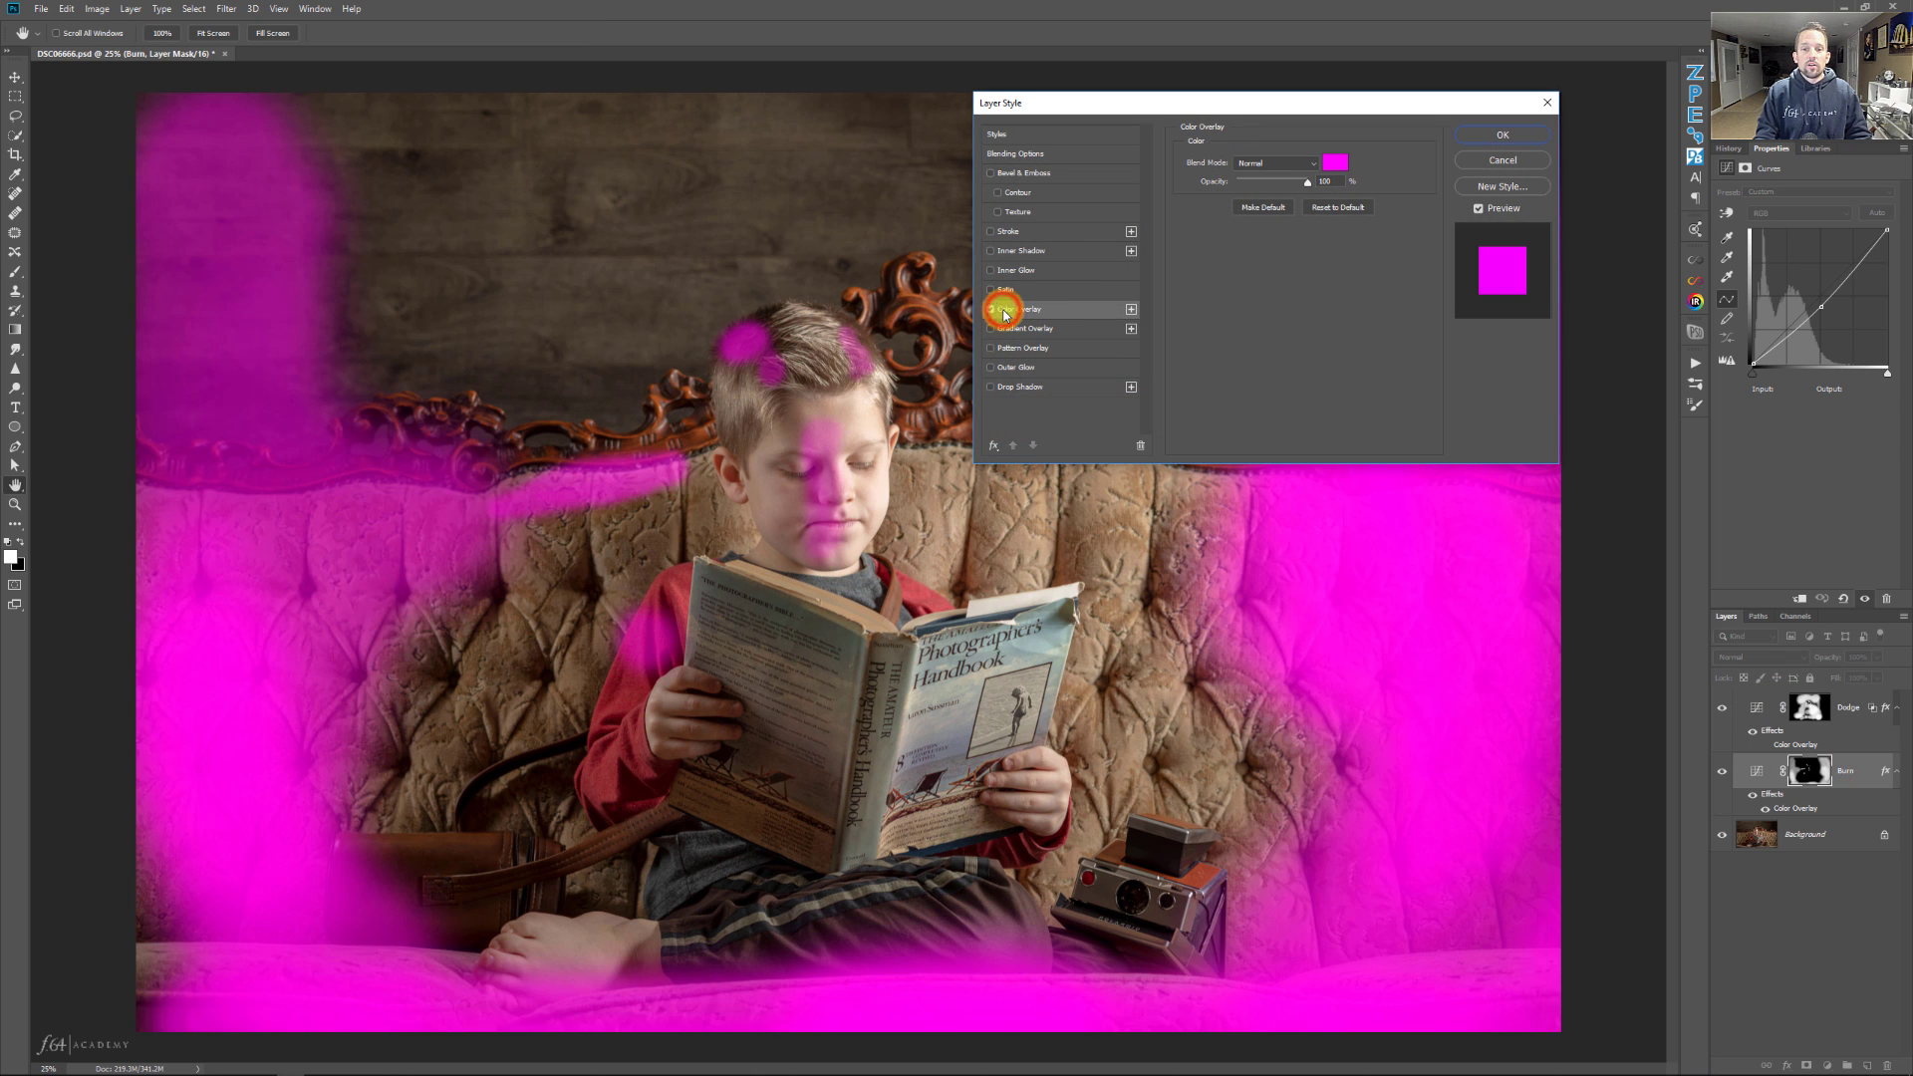
{"action": "left_click", "coordinate": [1031, 153]}
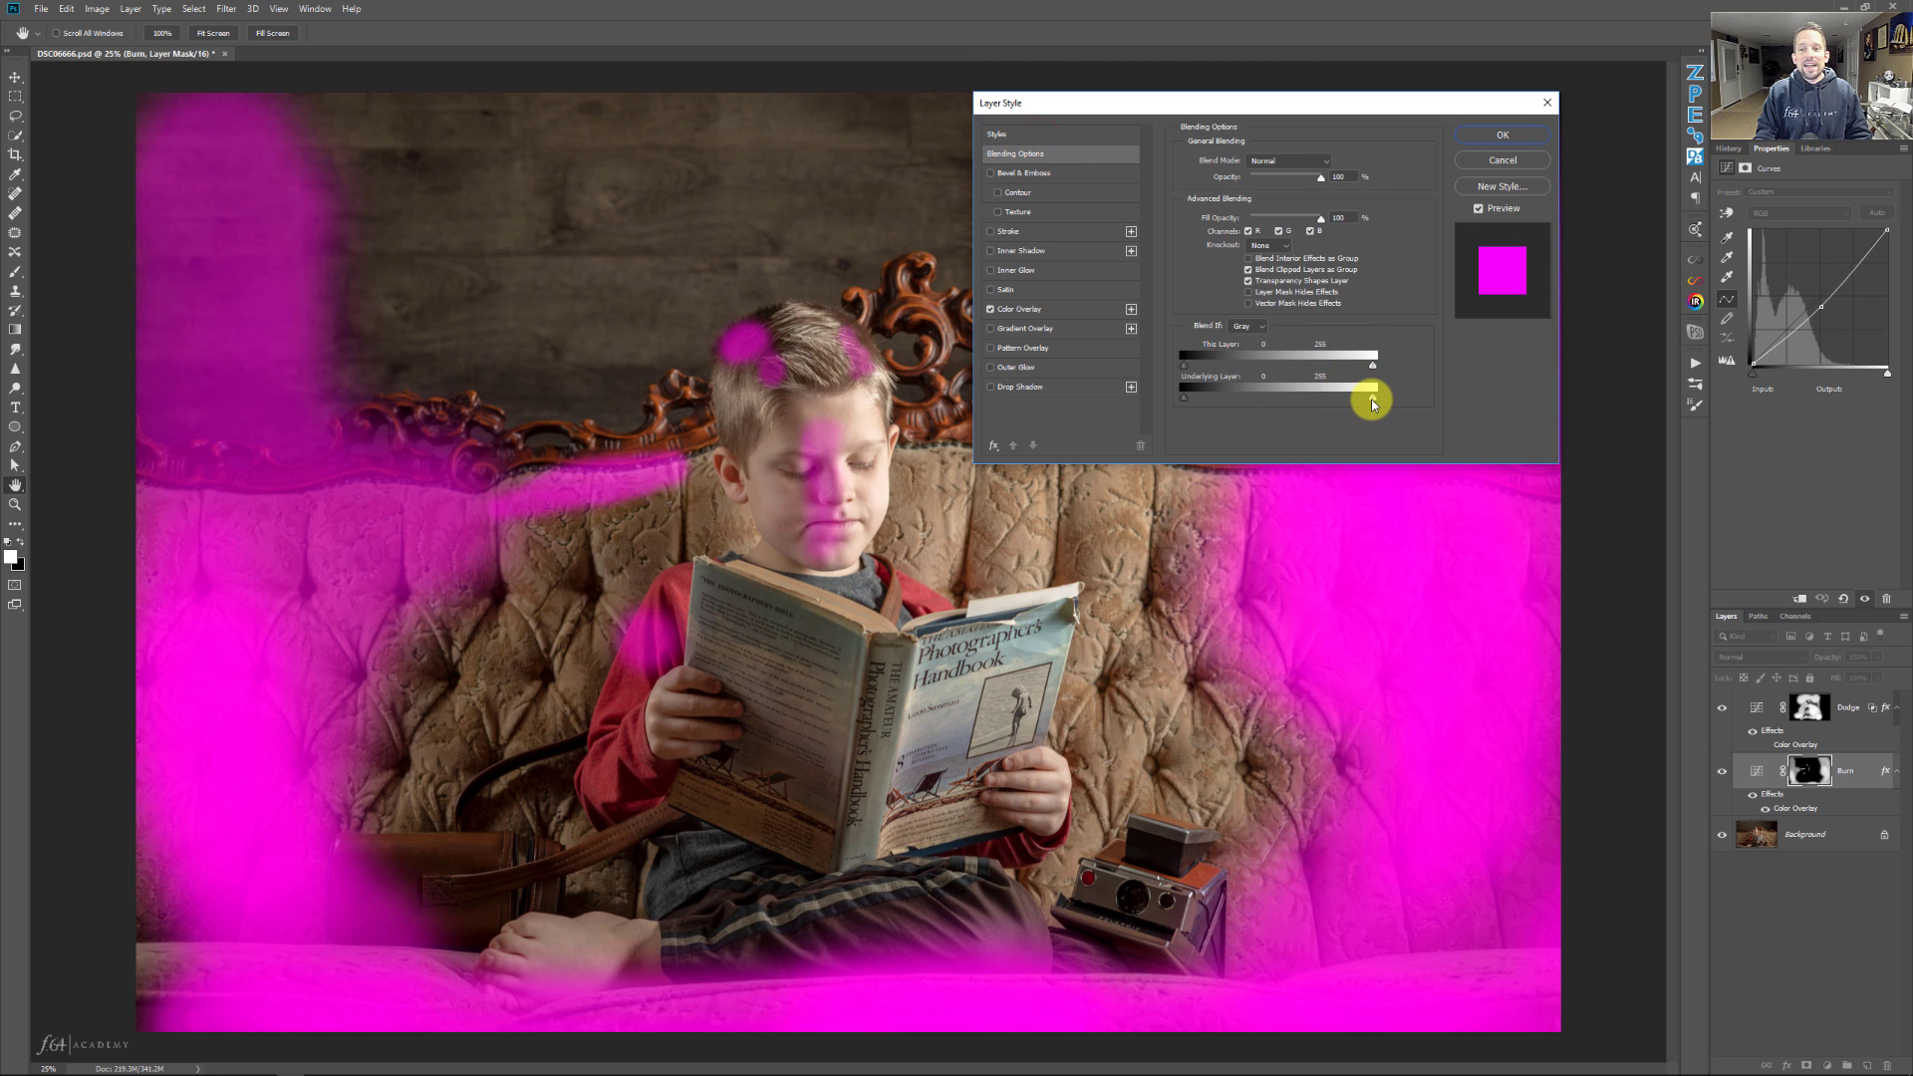
{"action": "left_click_drag", "start_coordinate": [1371, 399], "coordinate": [1277, 391]}
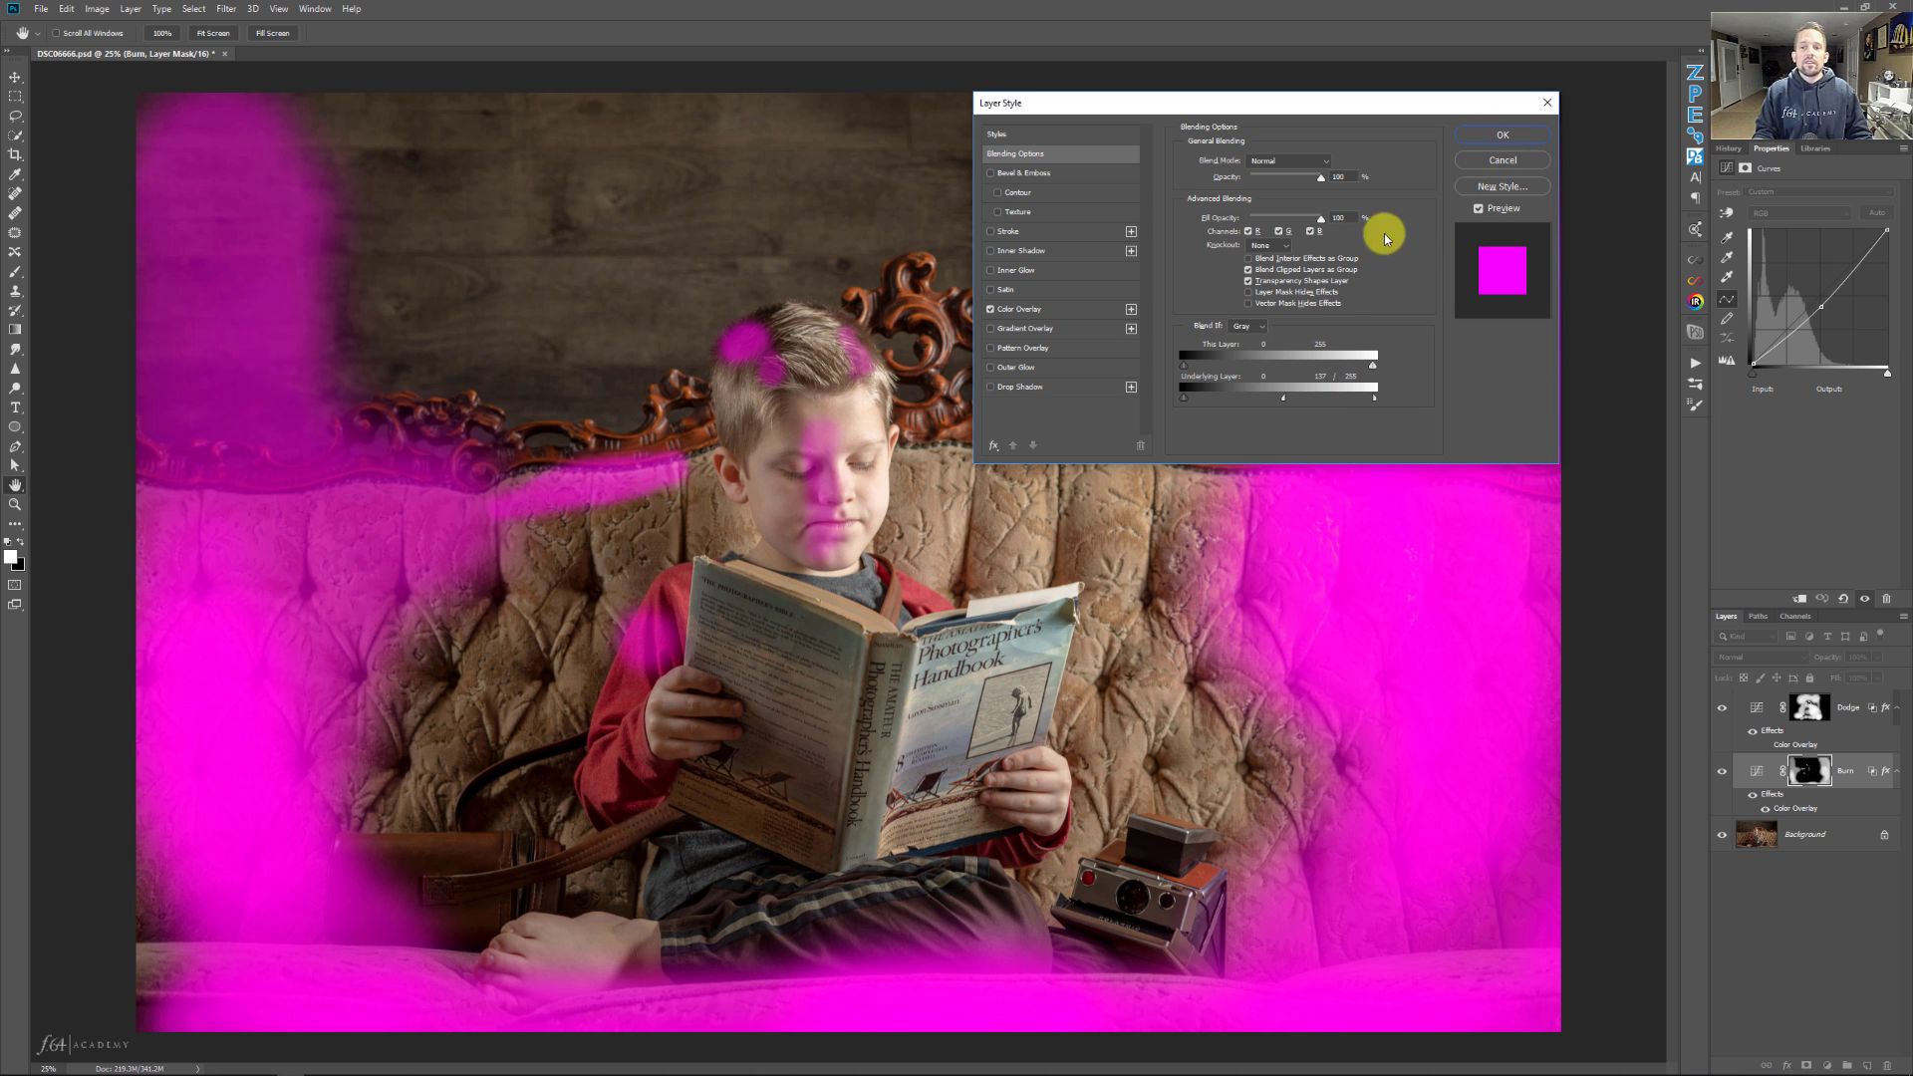
{"action": "left_click", "coordinate": [1484, 137]}
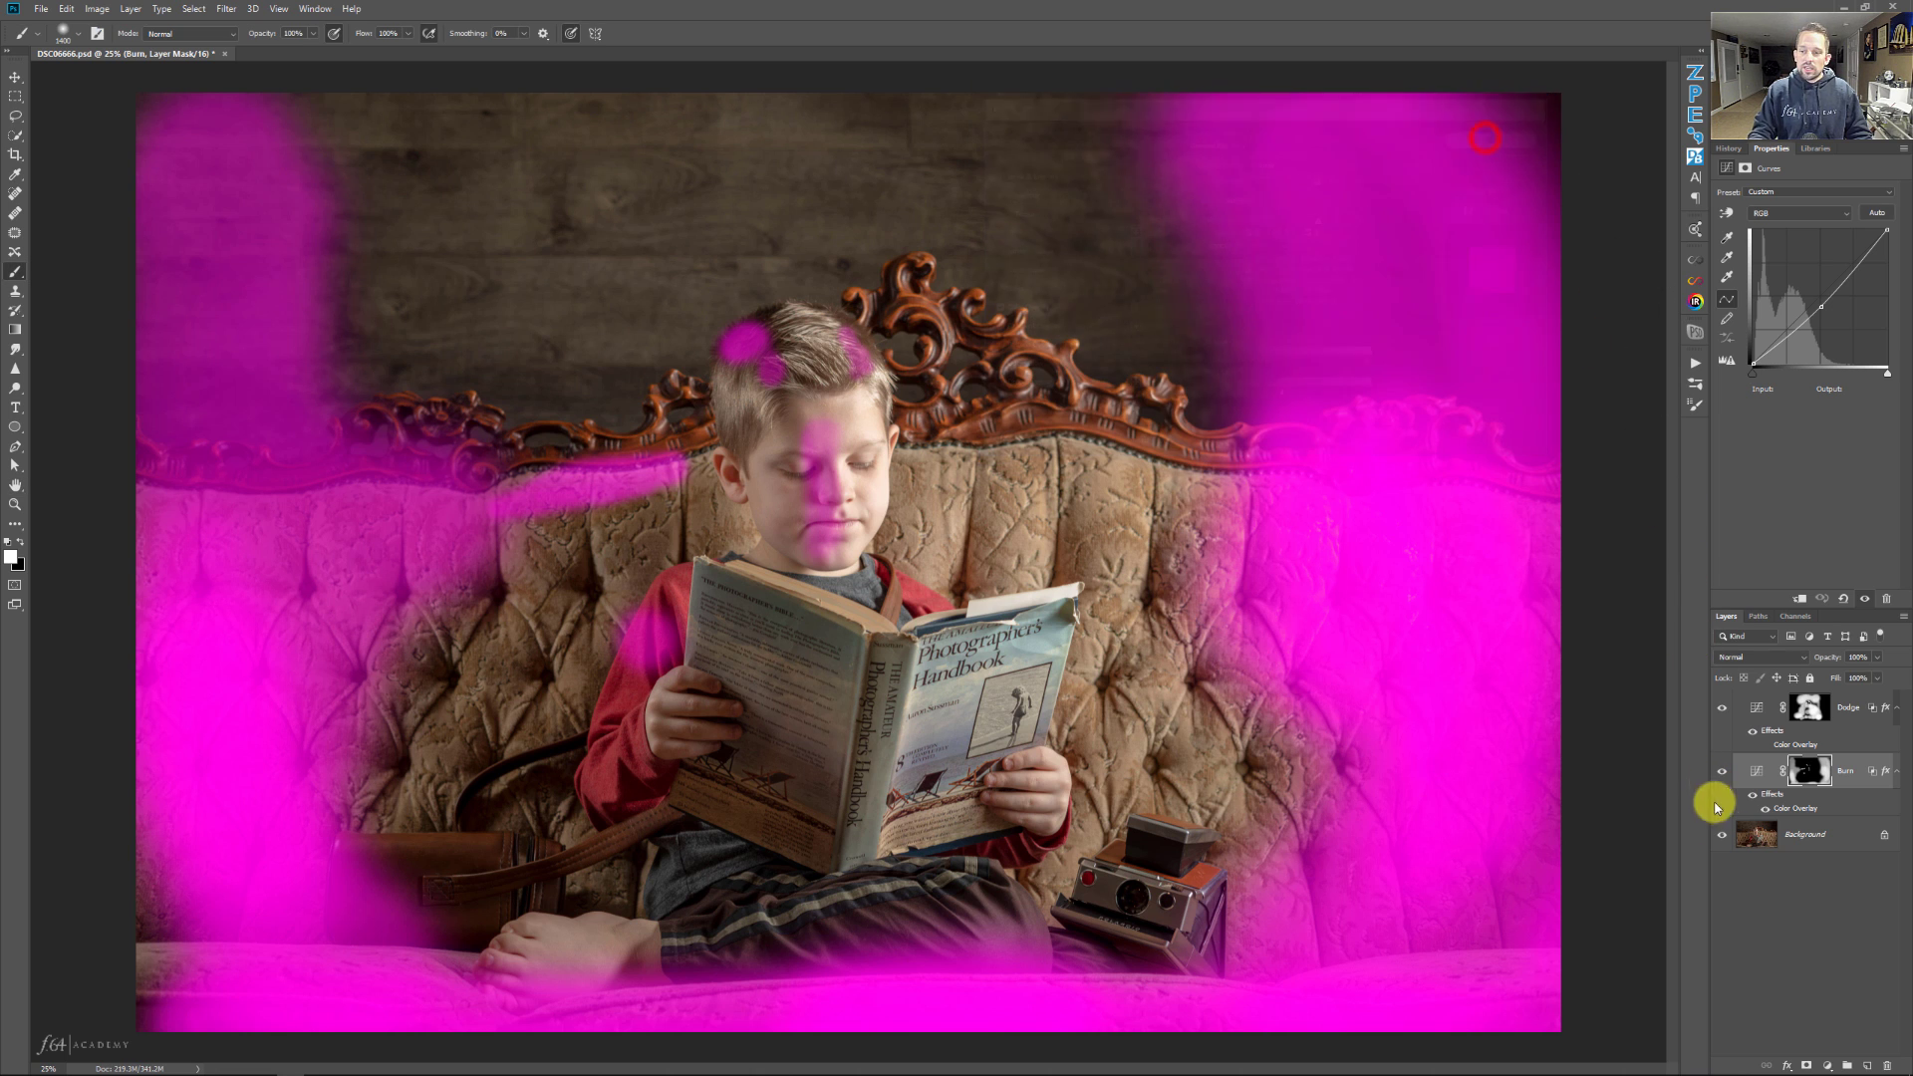
{"action": "left_click", "coordinate": [1768, 835]}
Create Layer 1 holding a horizontal gradient, inverted to run black on the left to white on the right.
{"action": "left_click", "coordinate": [1866, 1064]}
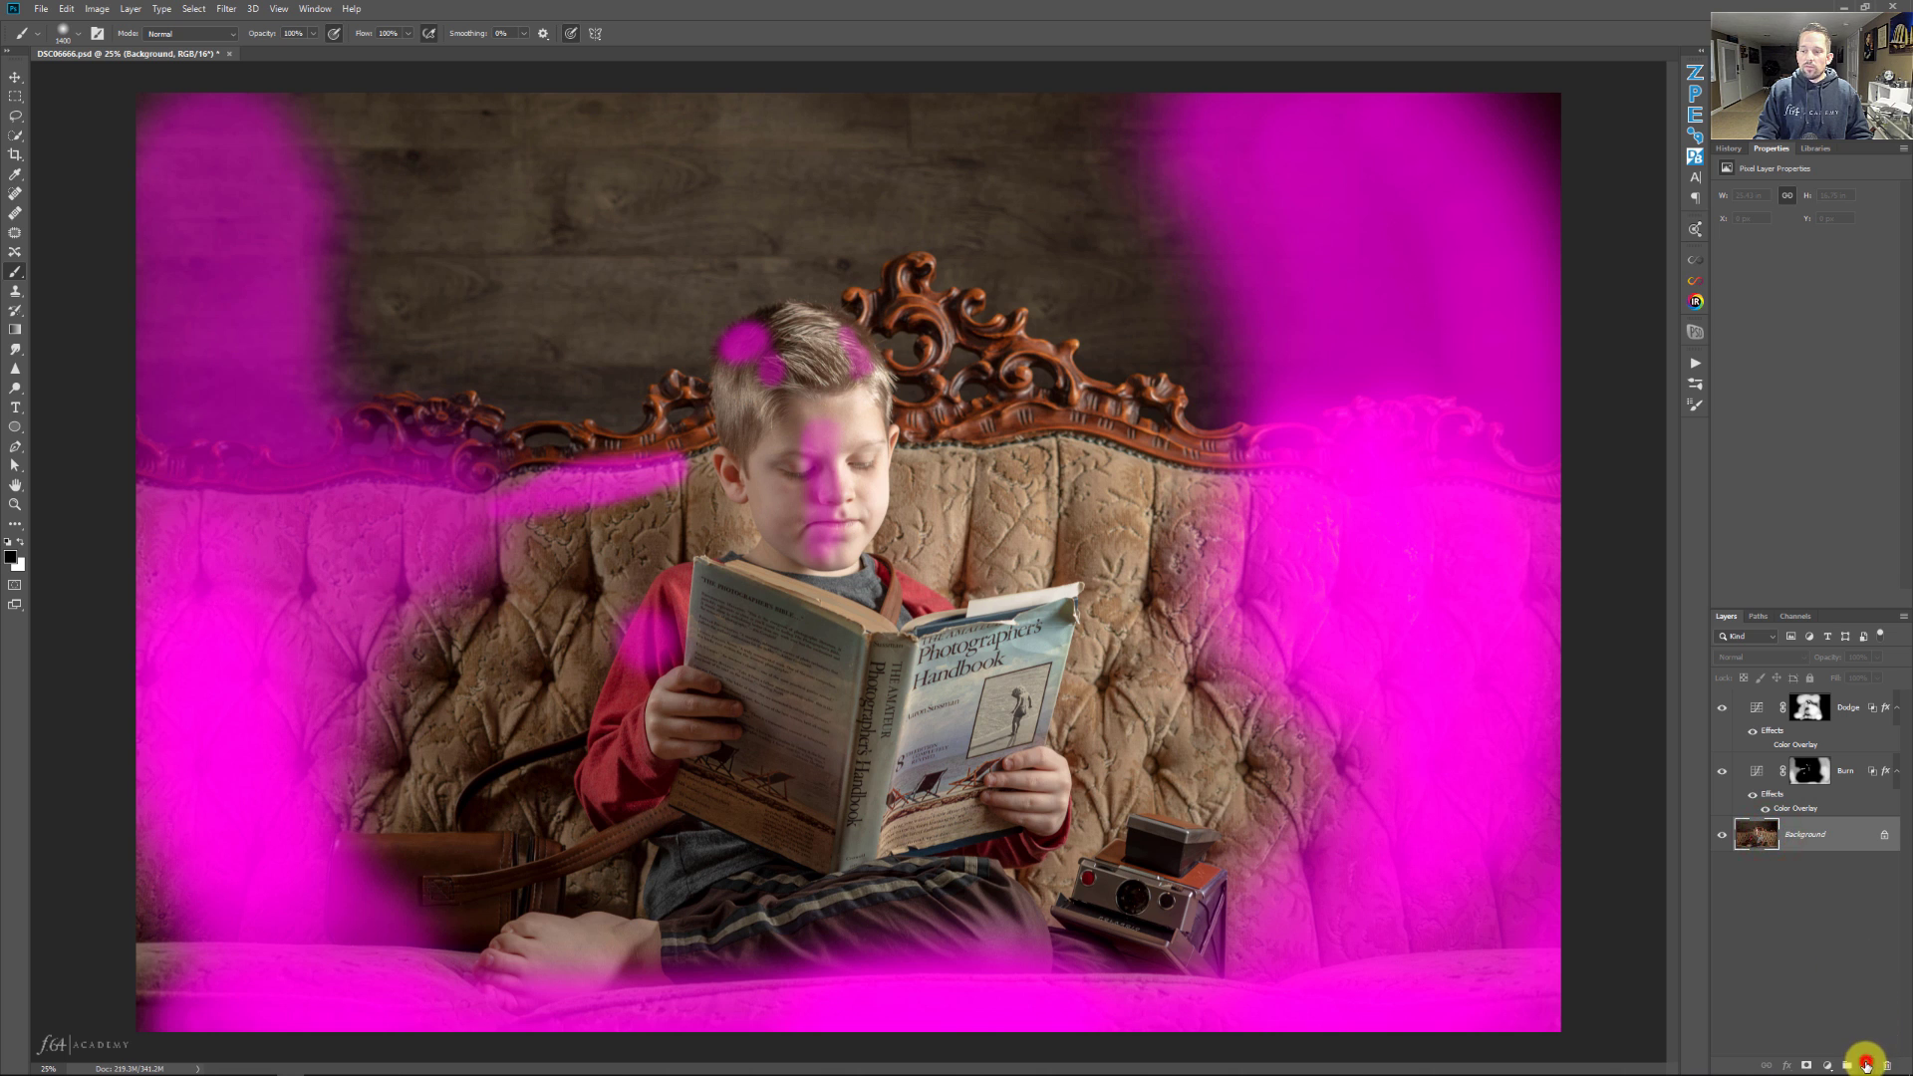
{"action": "left_click", "coordinate": [12, 330]}
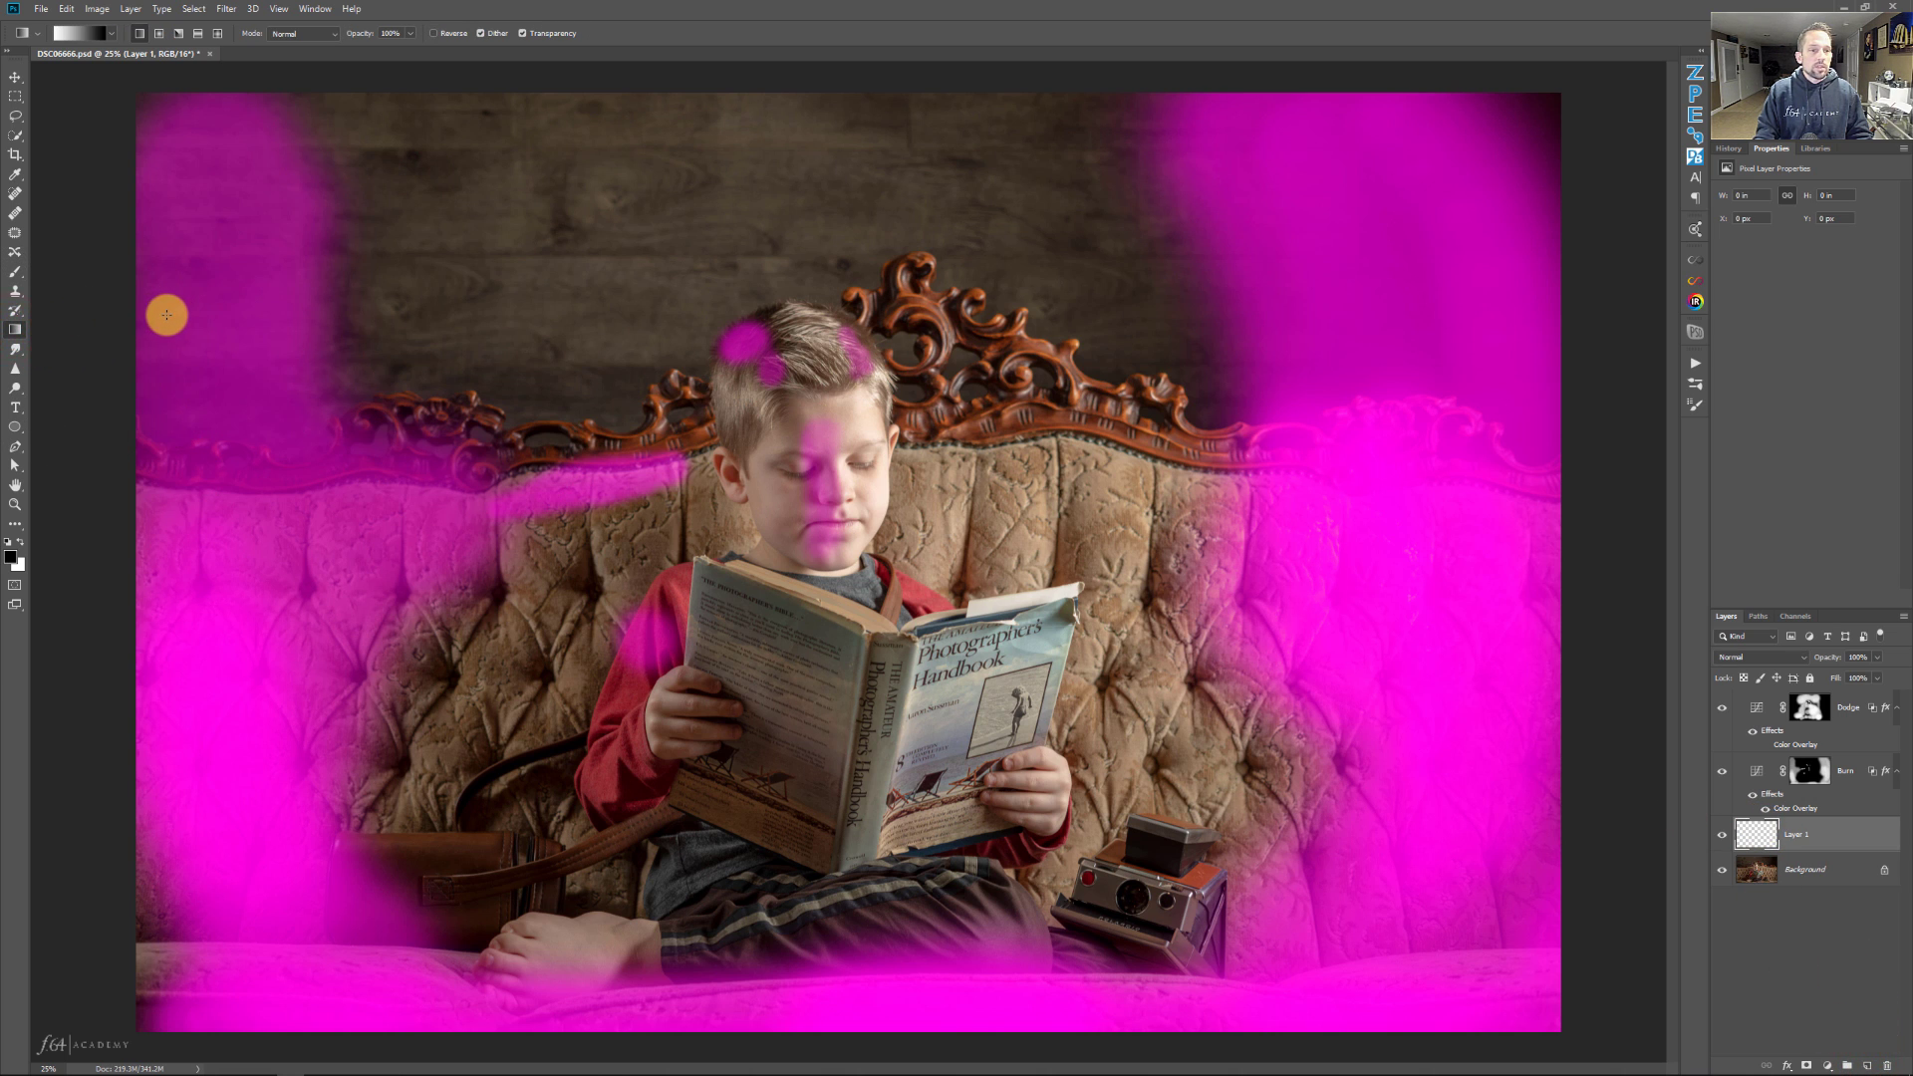
{"action": "left_click_drag", "start_coordinate": [166, 315], "coordinate": [1499, 325]}
{"action": "key", "text": "ctrl+i"}
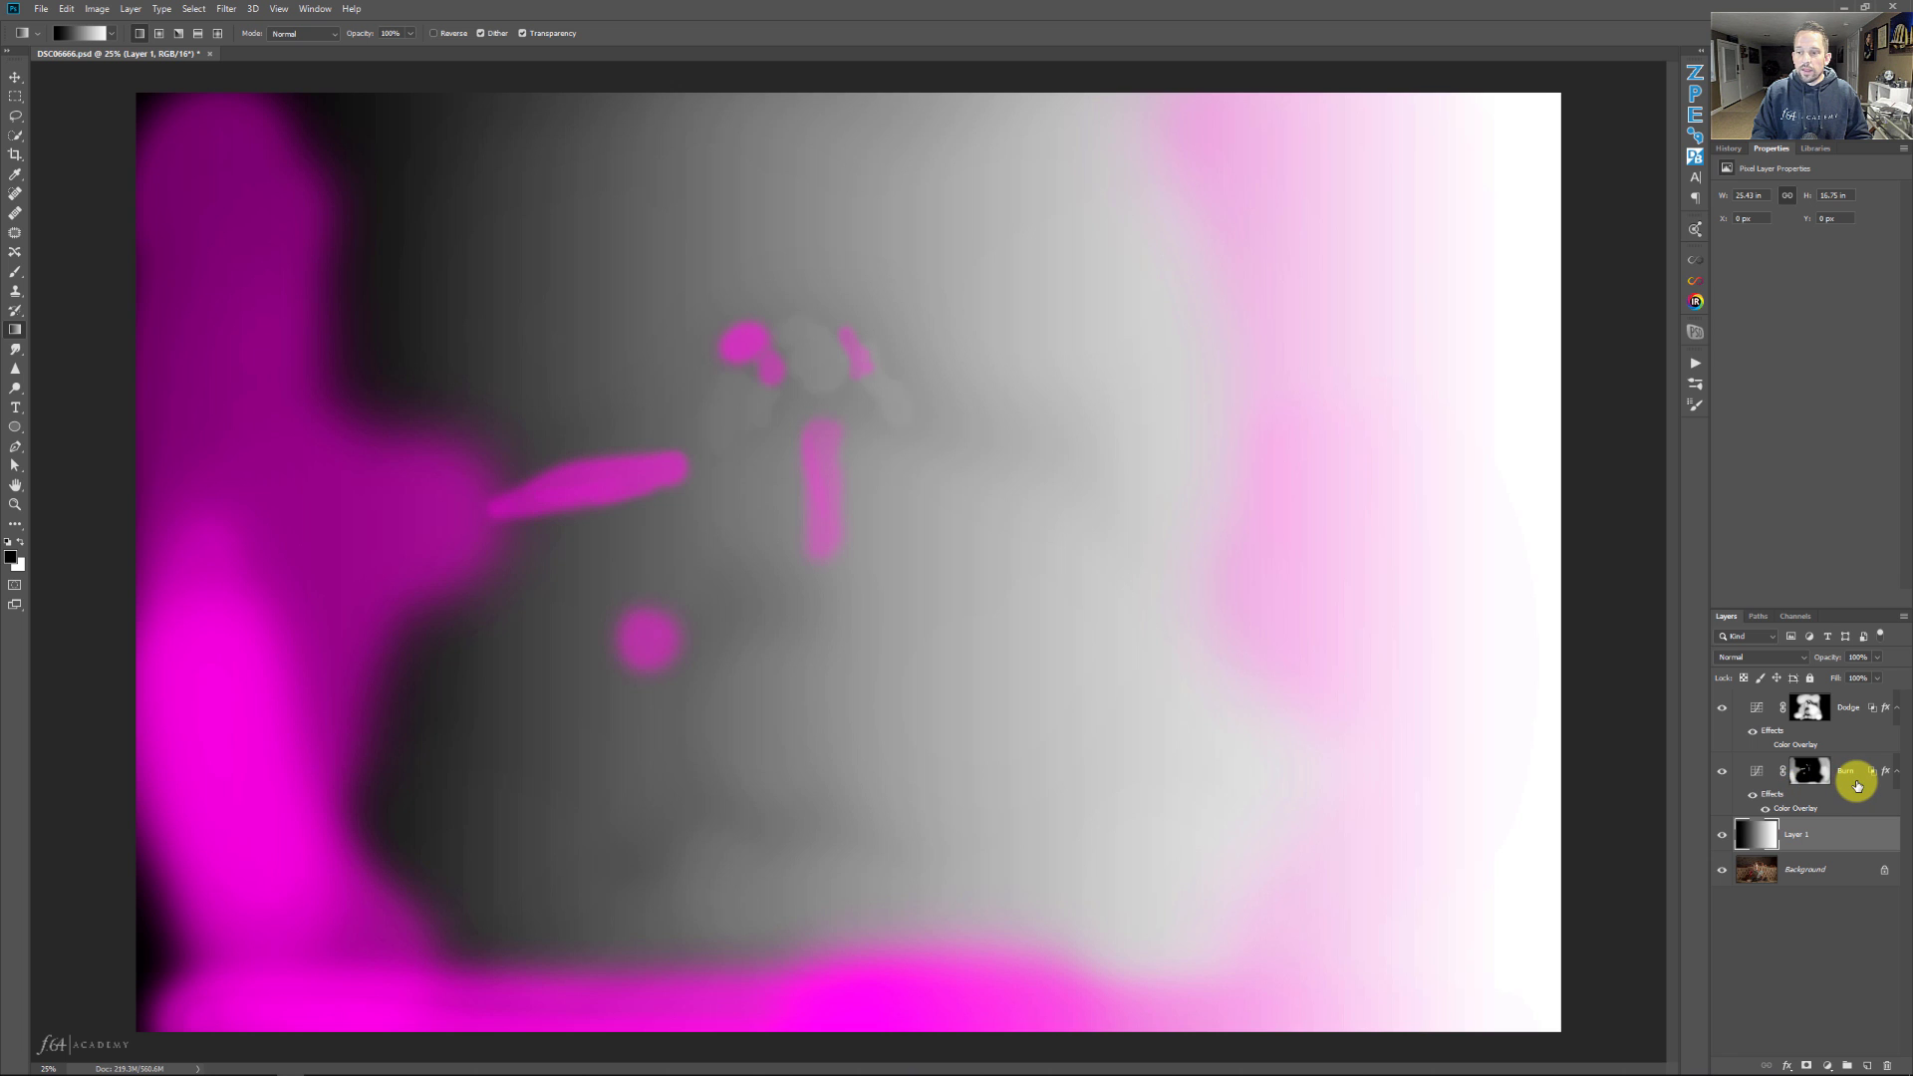
{"action": "left_click", "coordinate": [1856, 785]}
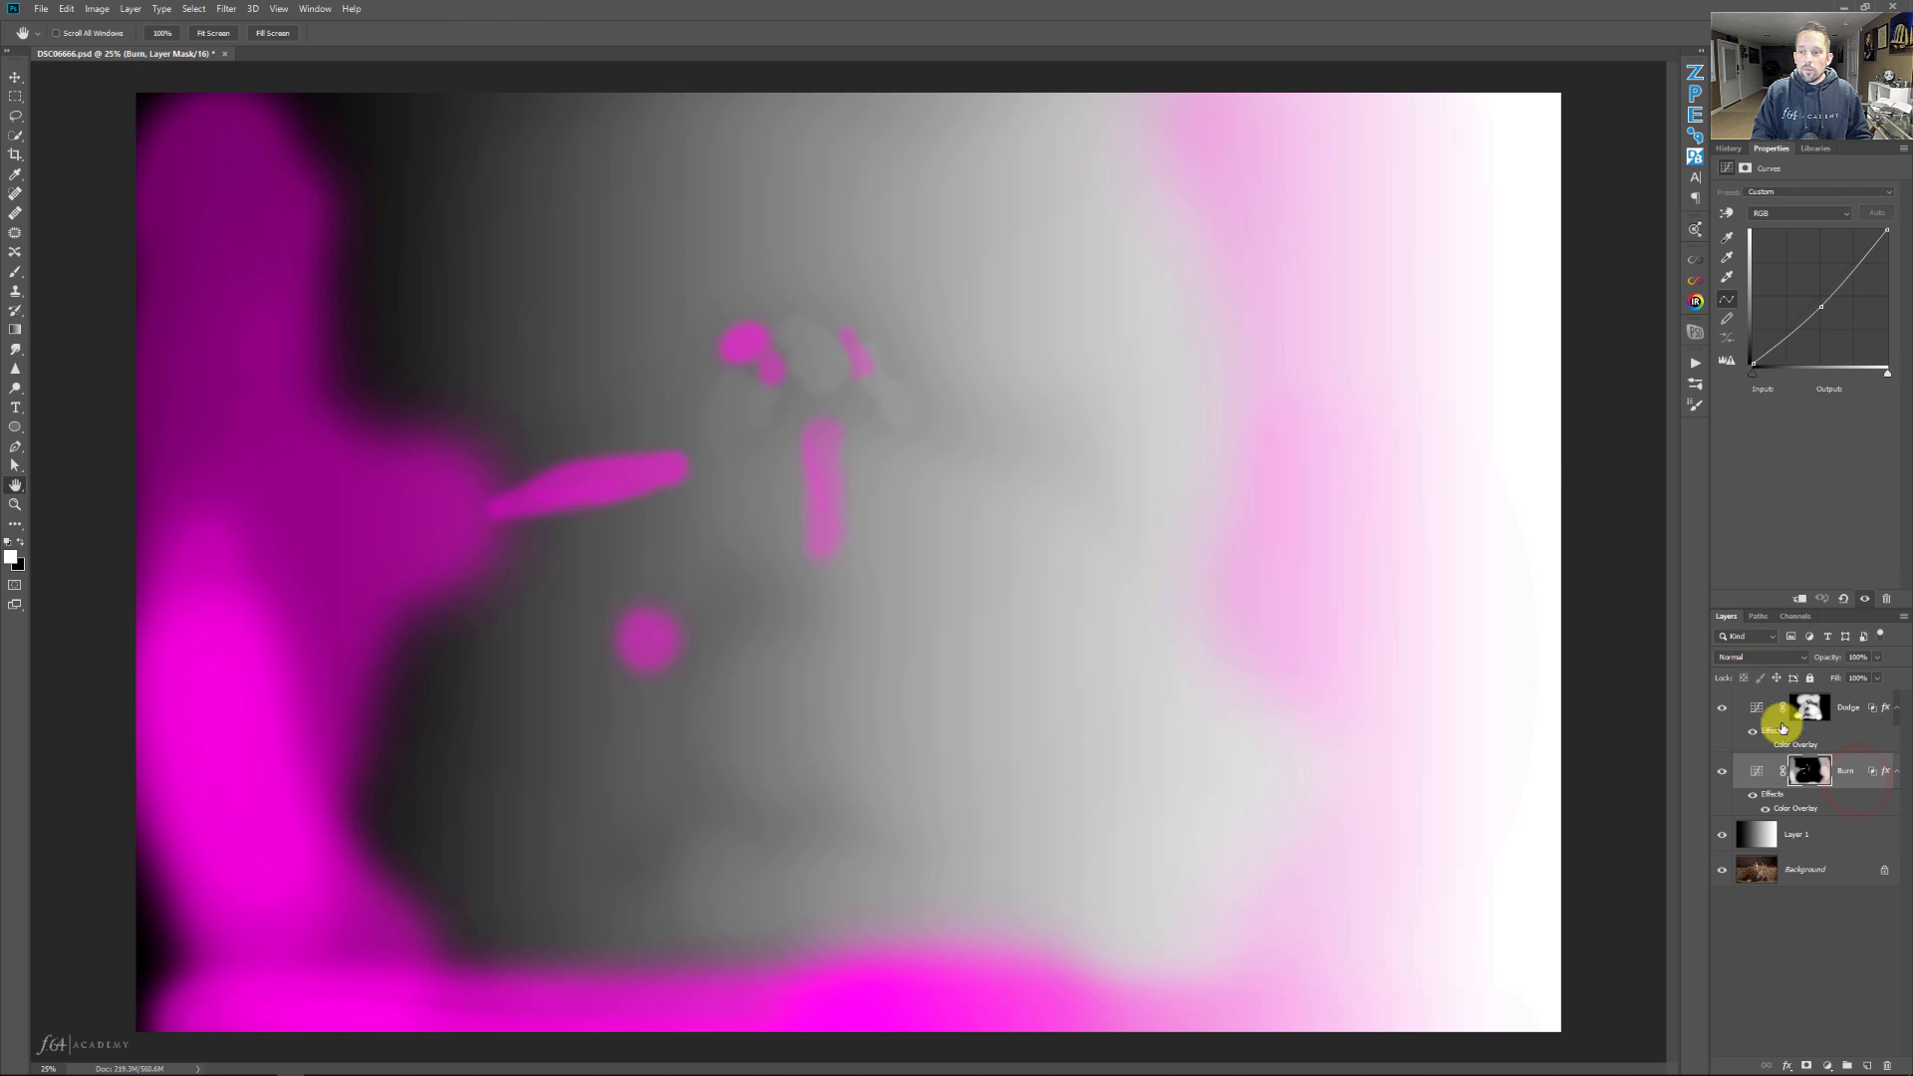
Split Burn's Underlying Layer highlight slider so it tapers from about 118 up to 255.
{"action": "double_click", "coordinate": [1793, 767]}
{"action": "left_click_drag", "start_coordinate": [1295, 397], "coordinate": [1377, 396]}
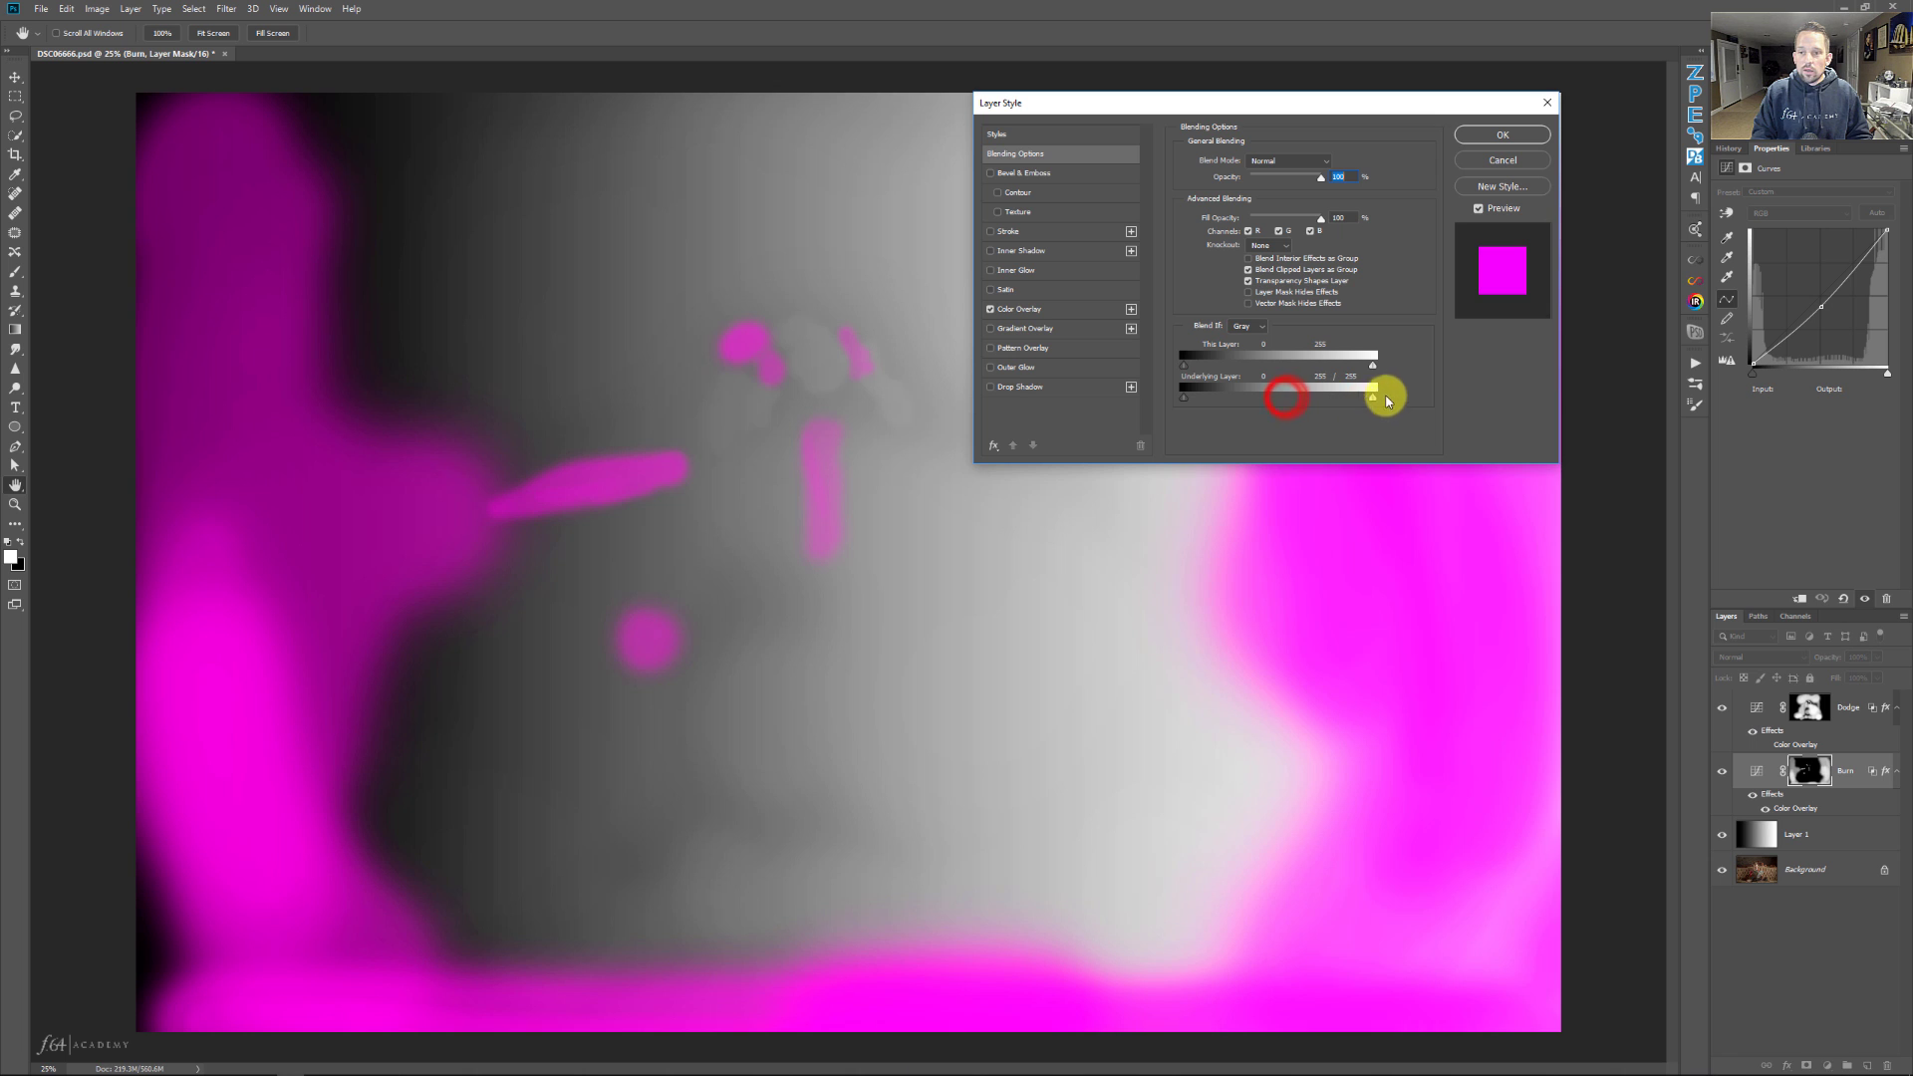
{"action": "left_click_drag", "start_coordinate": [1311, 107], "coordinate": [936, 581]}
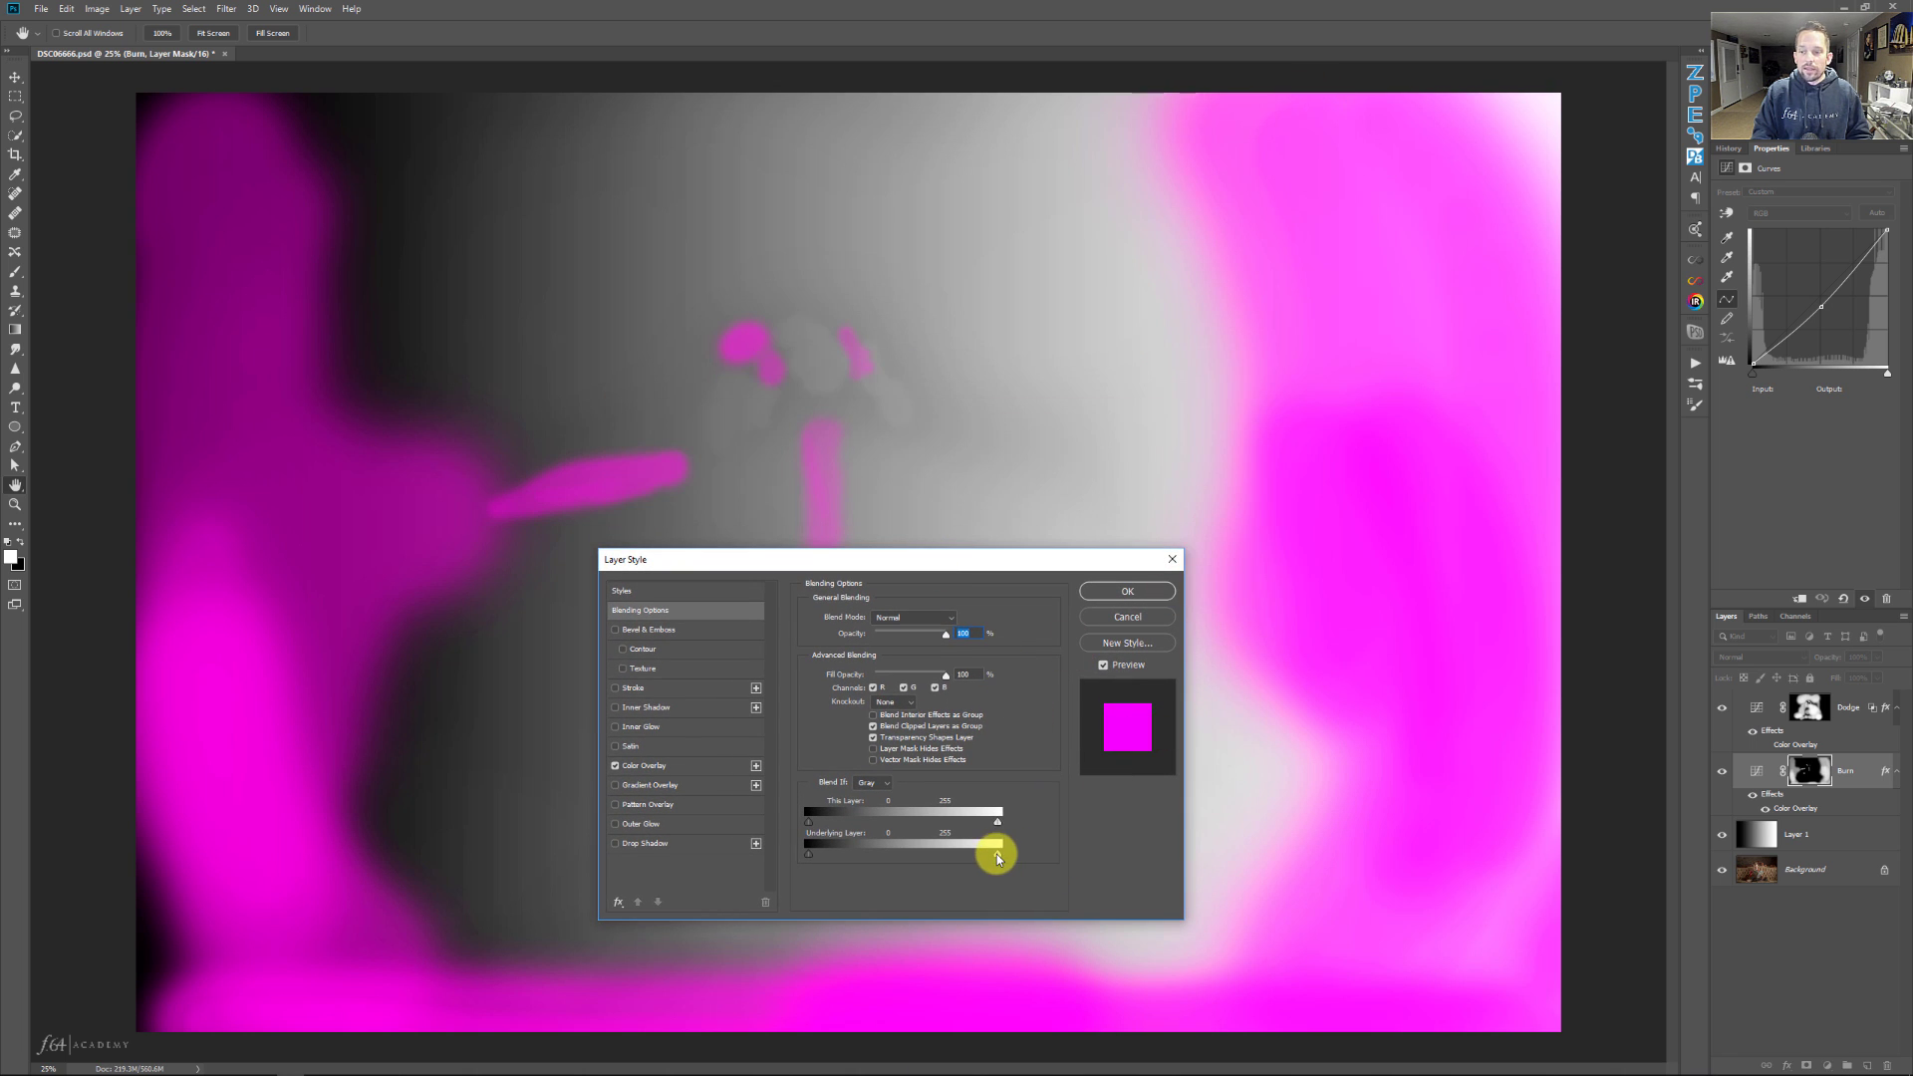
{"action": "left_click_drag", "start_coordinate": [997, 859], "coordinate": [945, 854]}
{"action": "key", "text": "alt"}
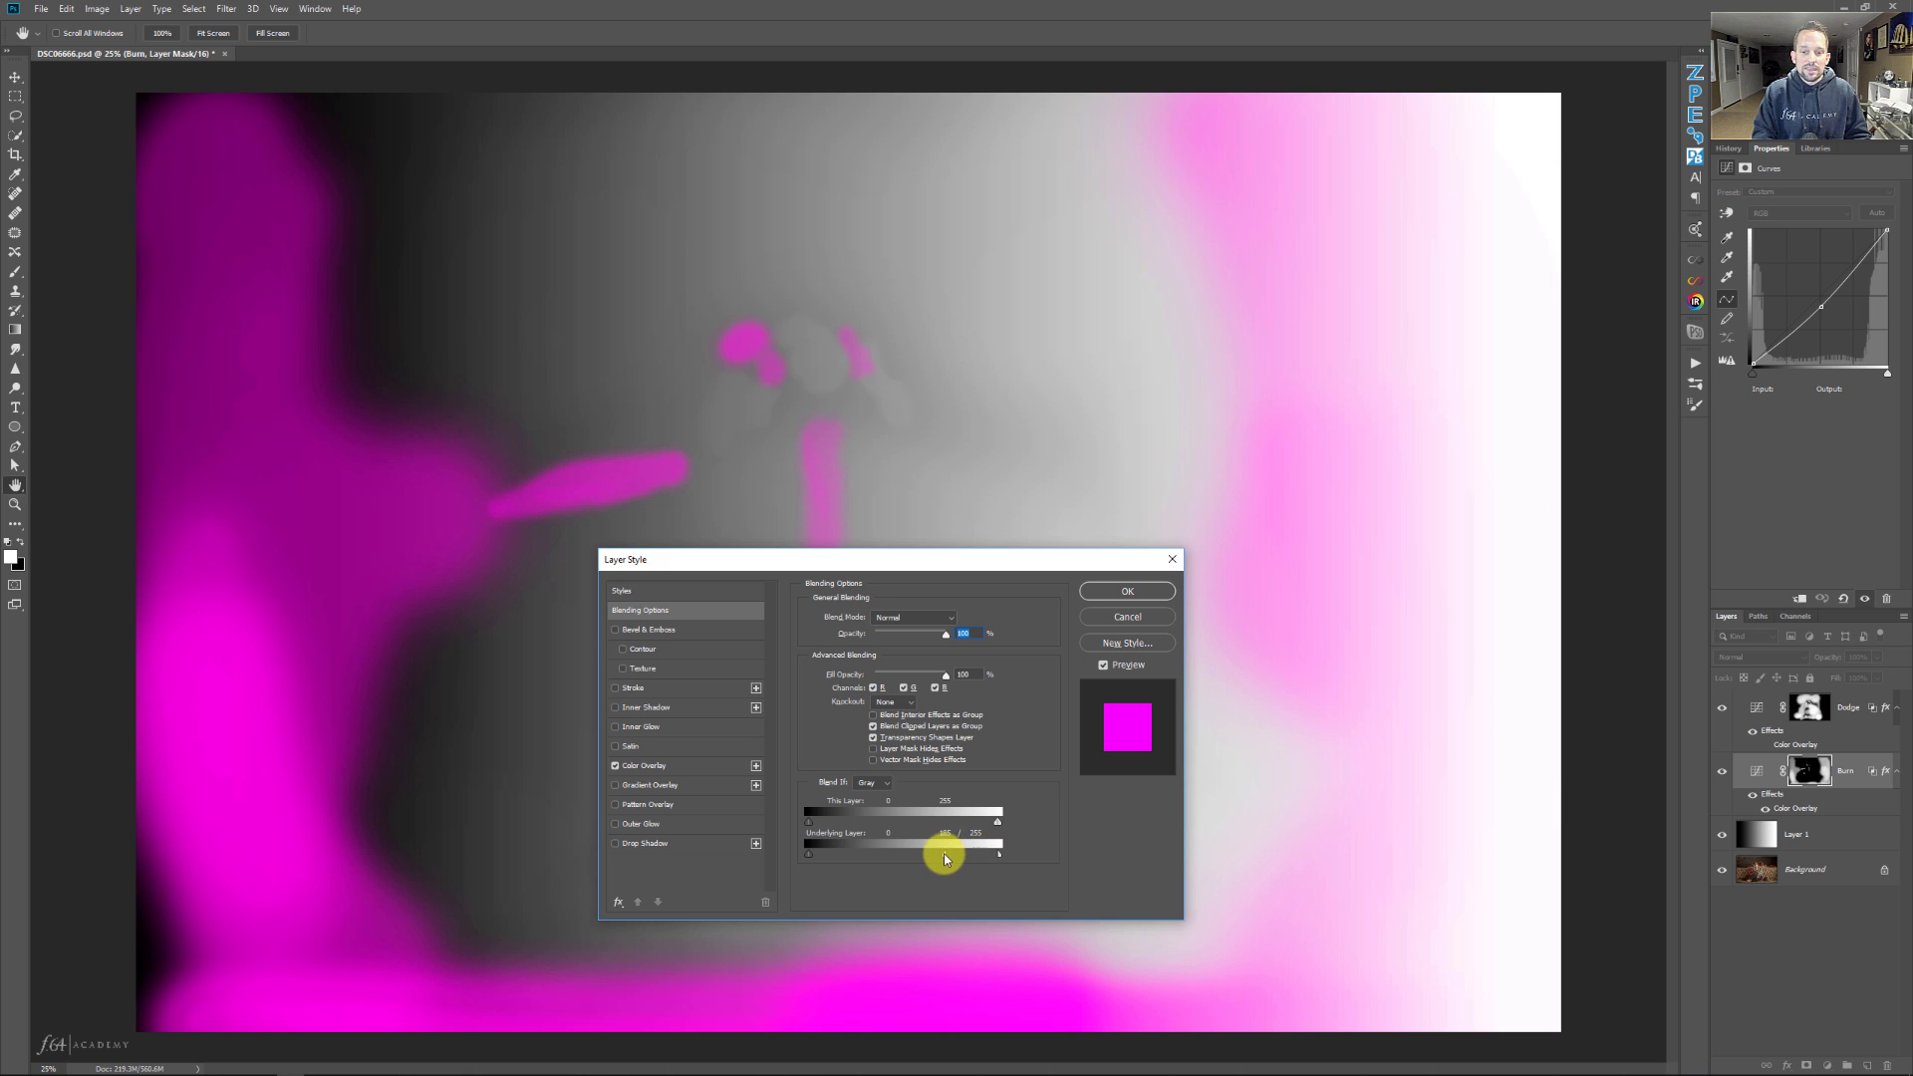
{"action": "left_click_drag", "start_coordinate": [944, 854], "coordinate": [923, 853]}
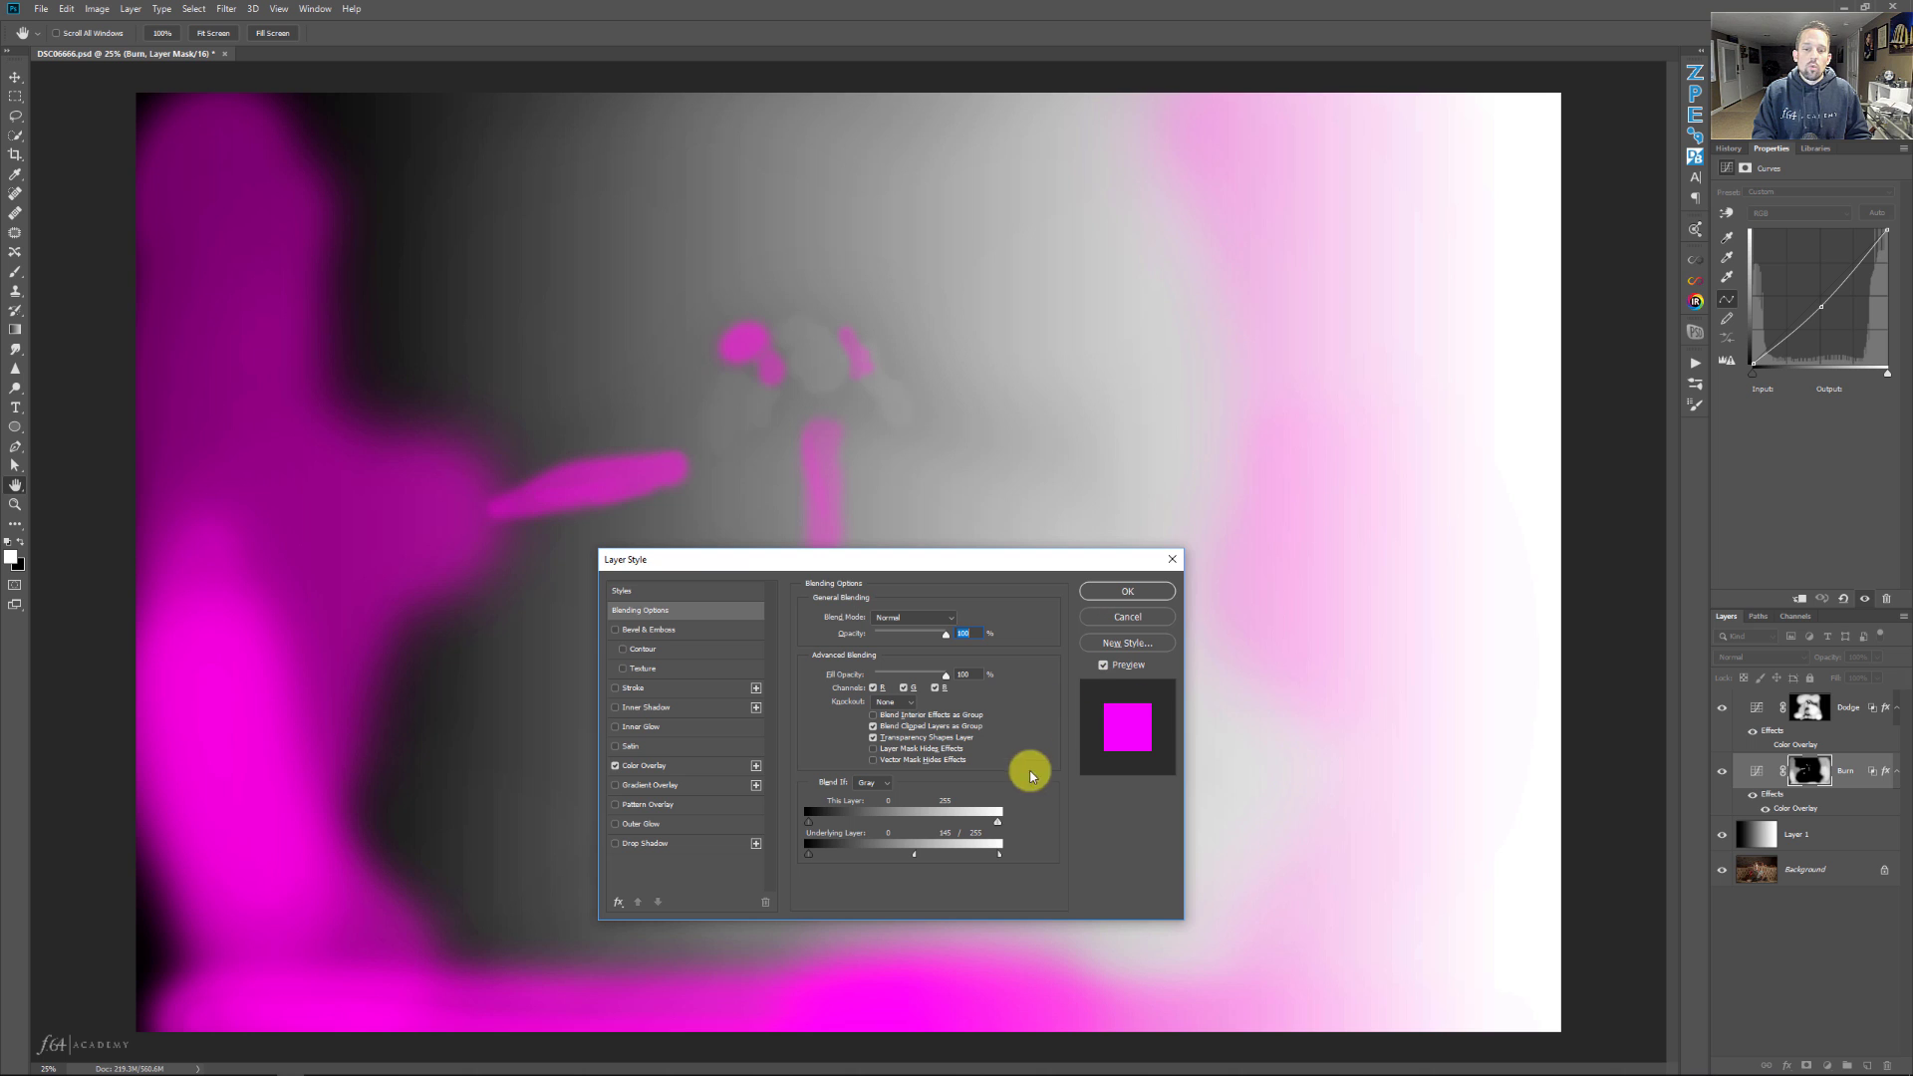
{"action": "left_click_drag", "start_coordinate": [915, 853], "coordinate": [892, 862]}
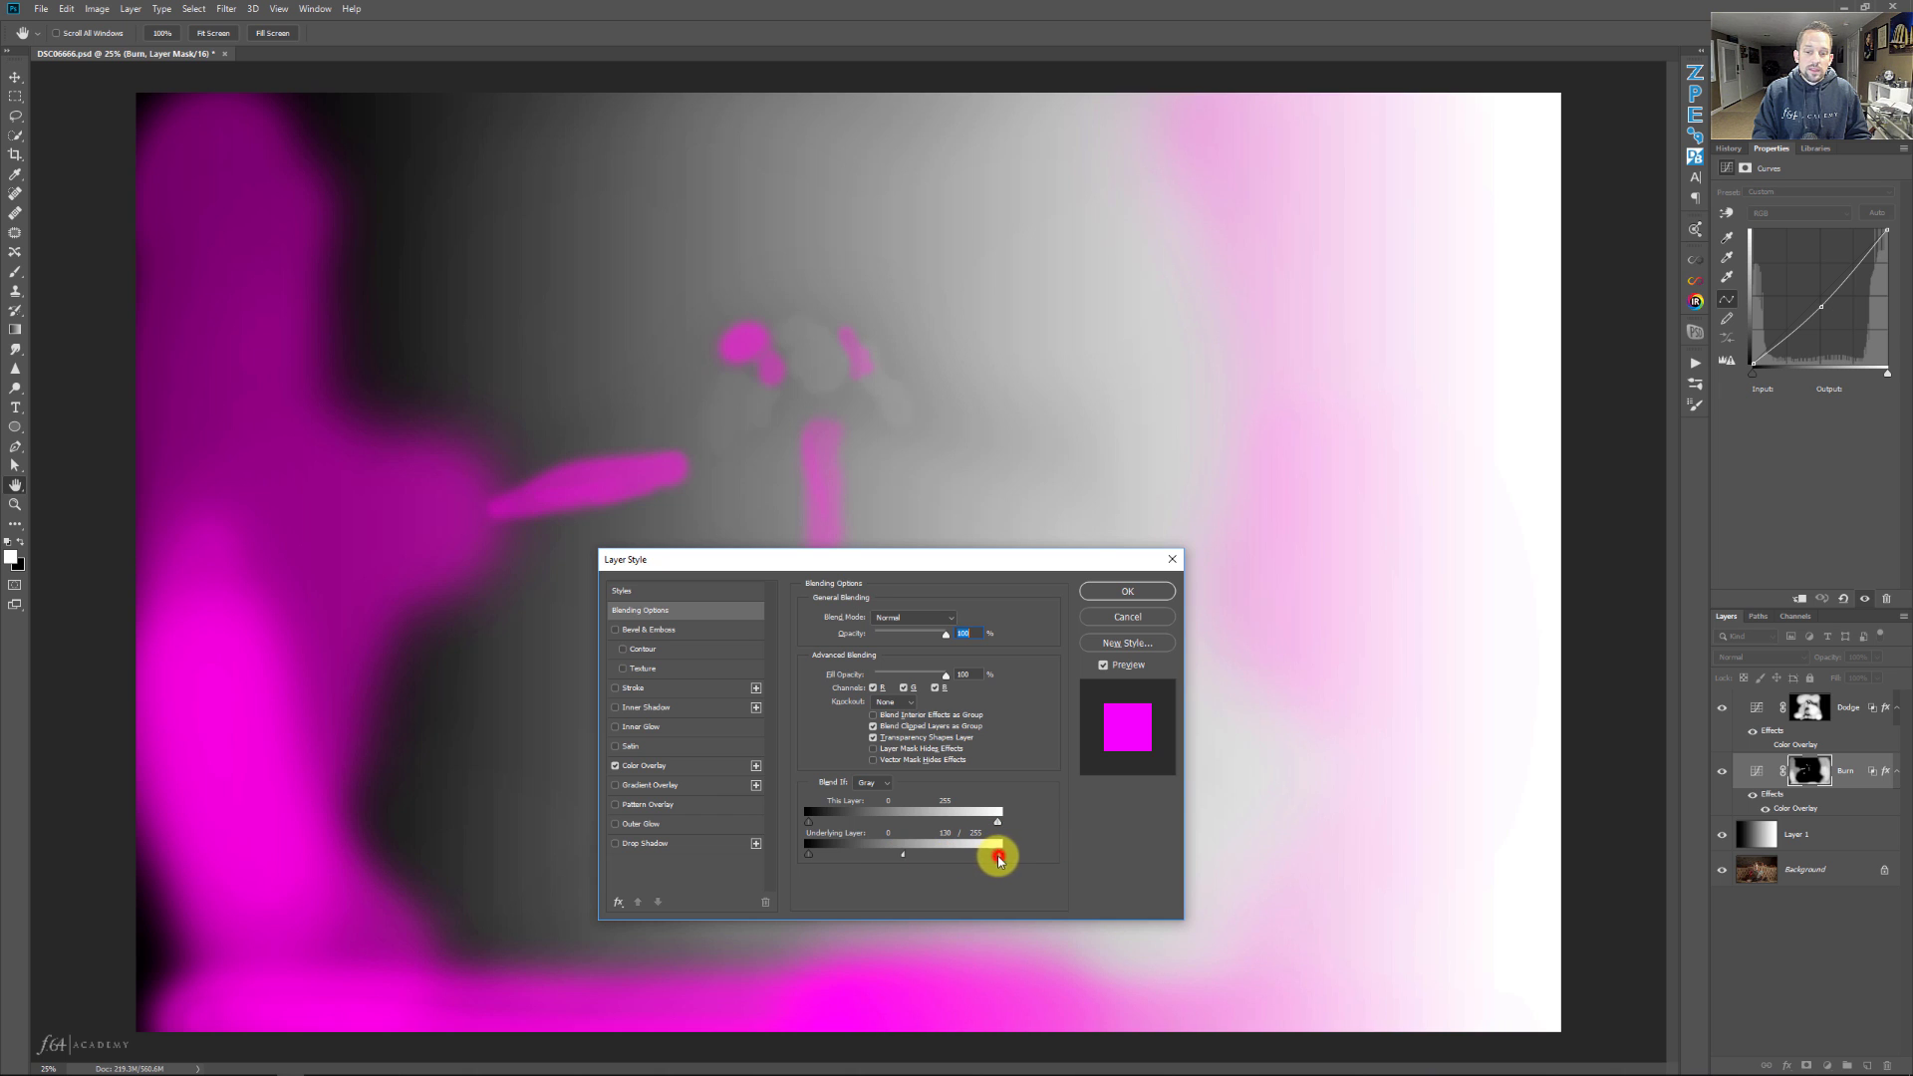
{"action": "left_click_drag", "start_coordinate": [998, 856], "coordinate": [941, 858]}
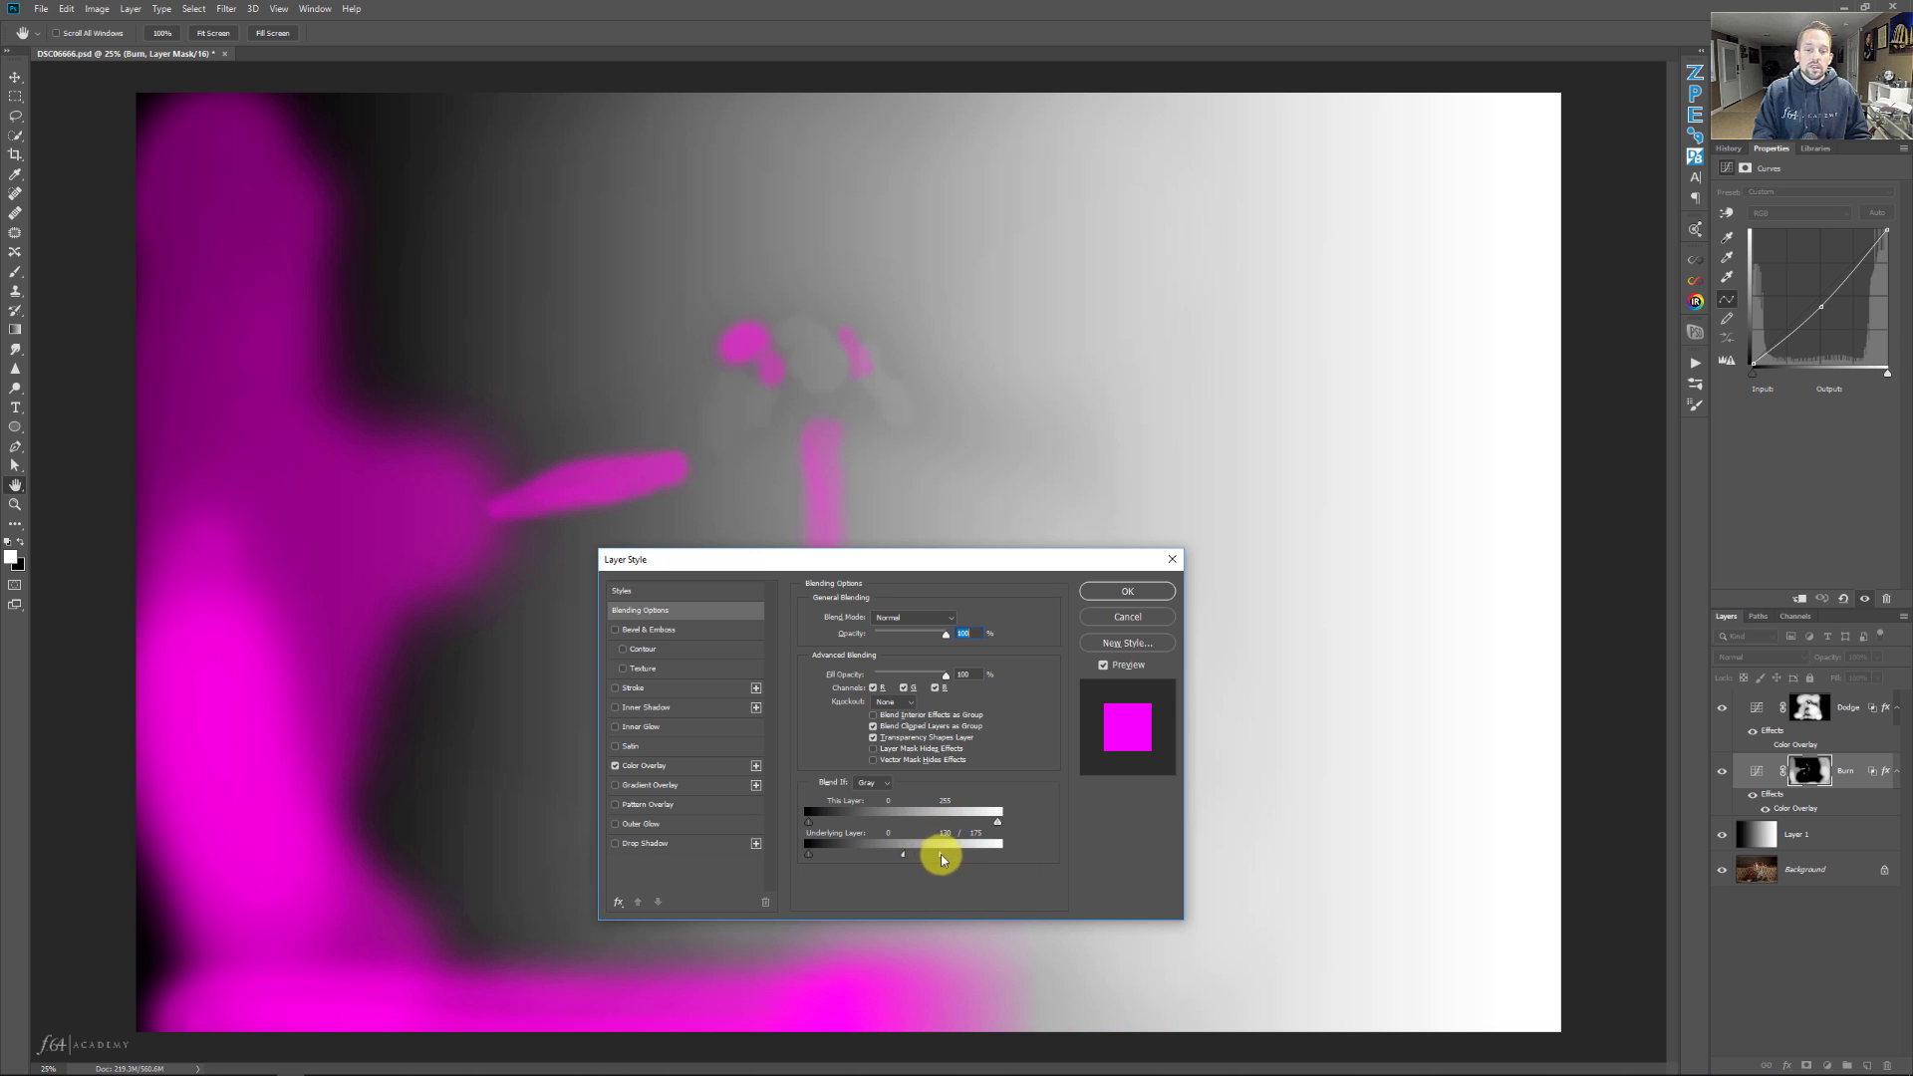
{"action": "left_click_drag", "start_coordinate": [941, 859], "coordinate": [1048, 839]}
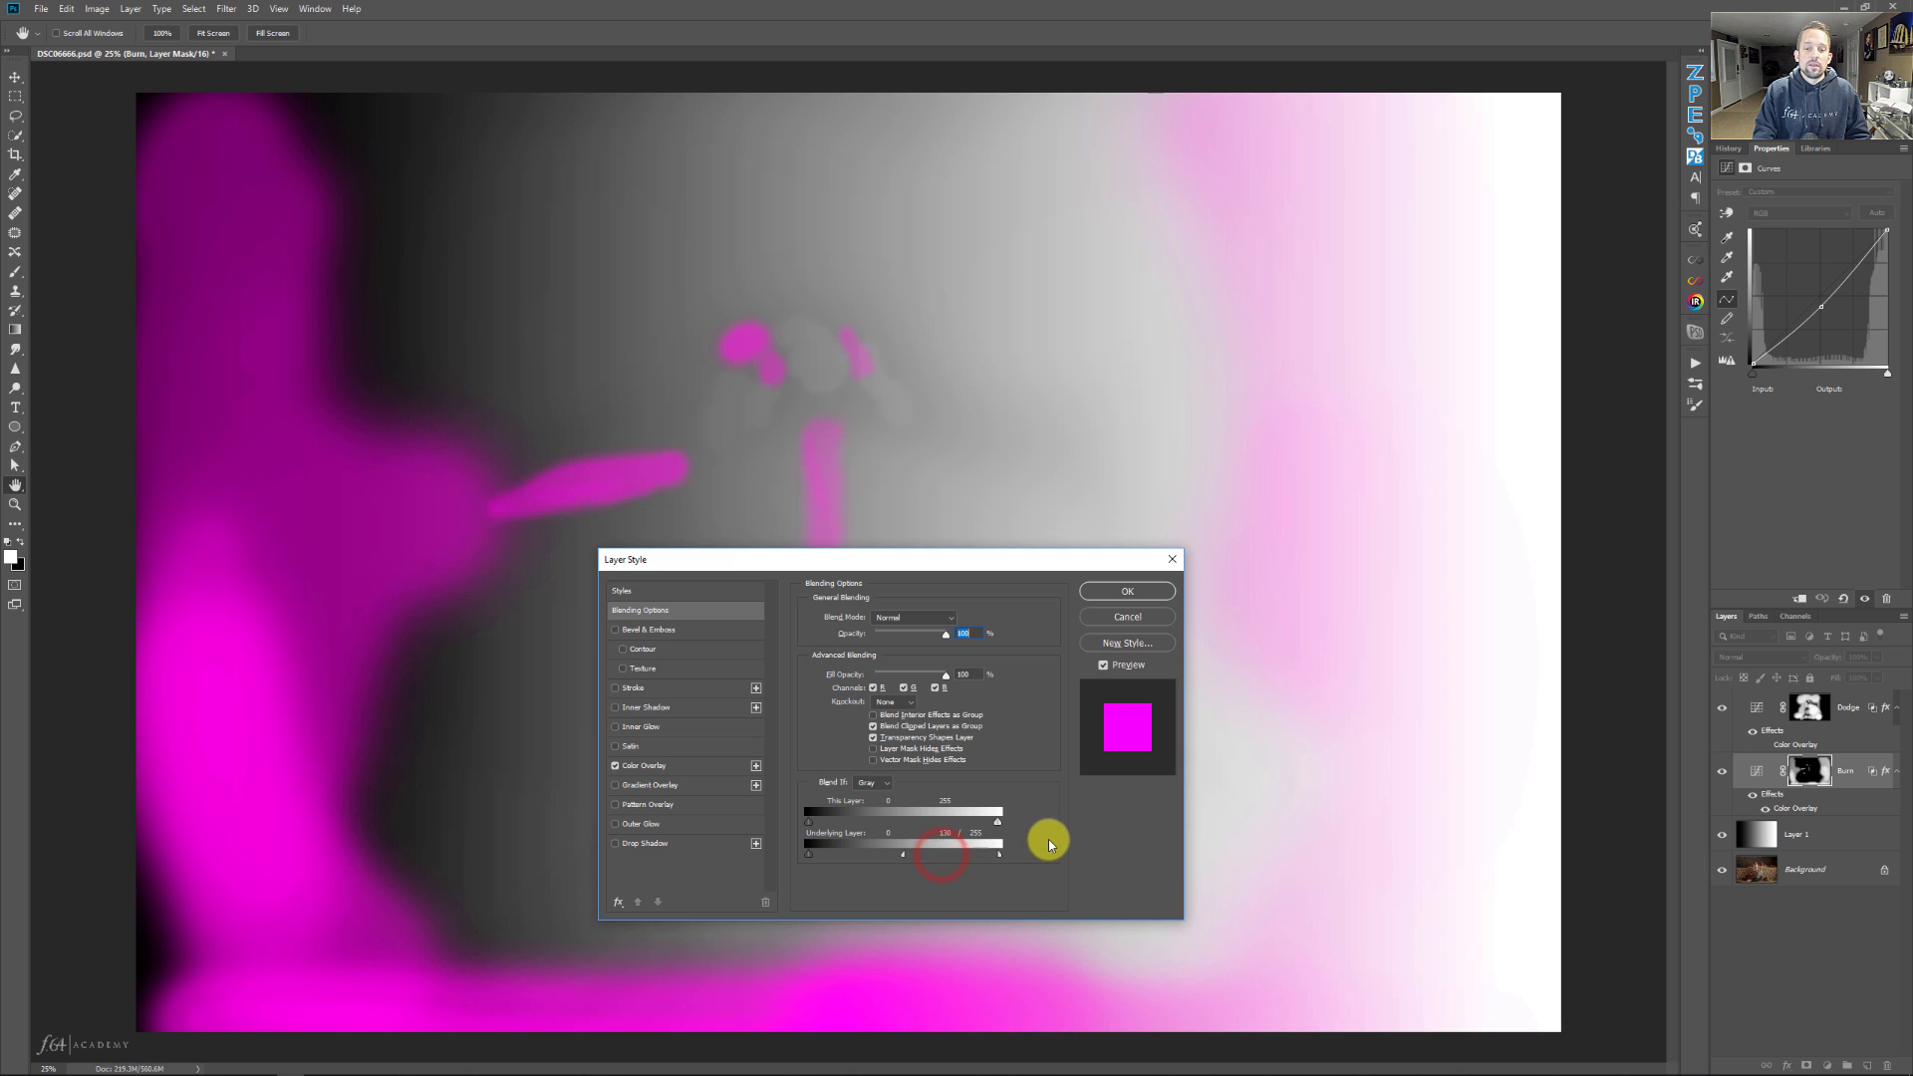
{"action": "left_click", "coordinate": [1126, 591]}
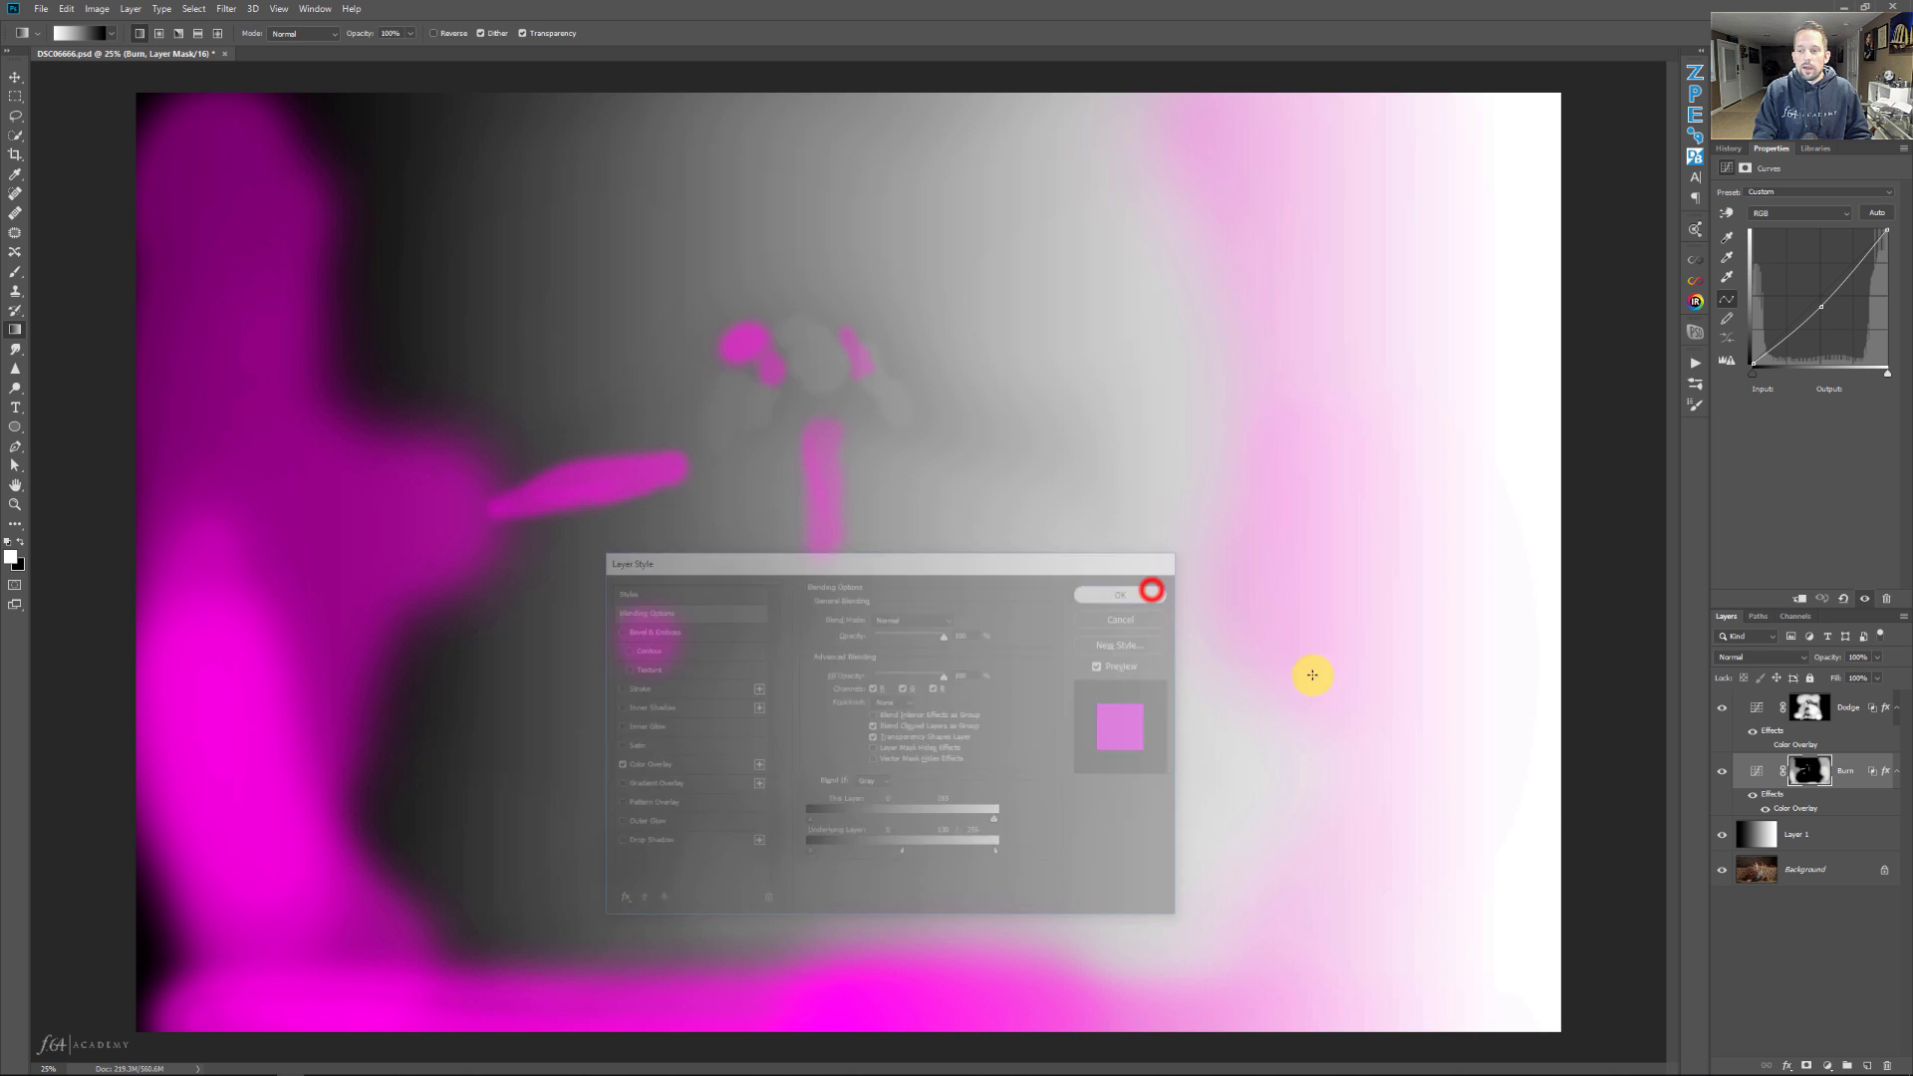
Hide Burn's magenta overlay and show Dodge's, with the Dodge layer selected.
{"action": "left_click", "coordinate": [1765, 807]}
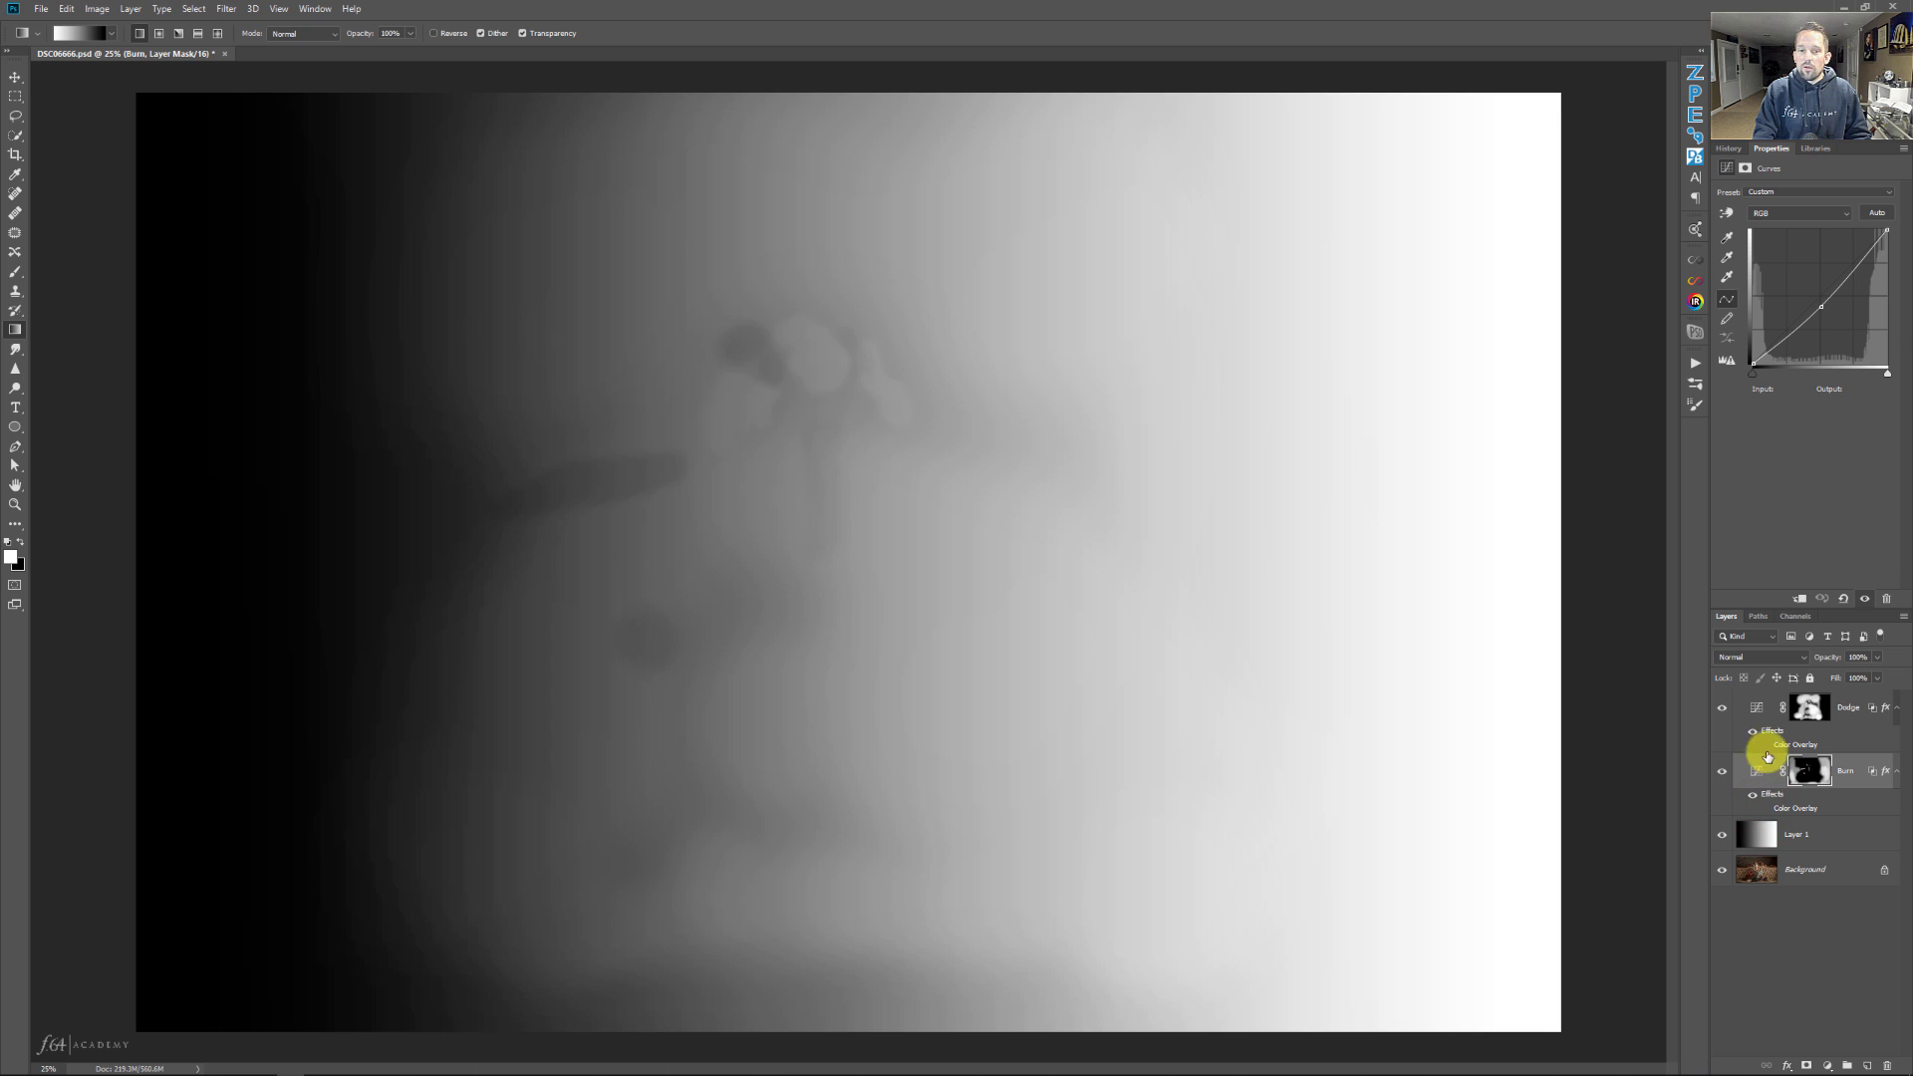
{"action": "left_click", "coordinate": [1767, 746]}
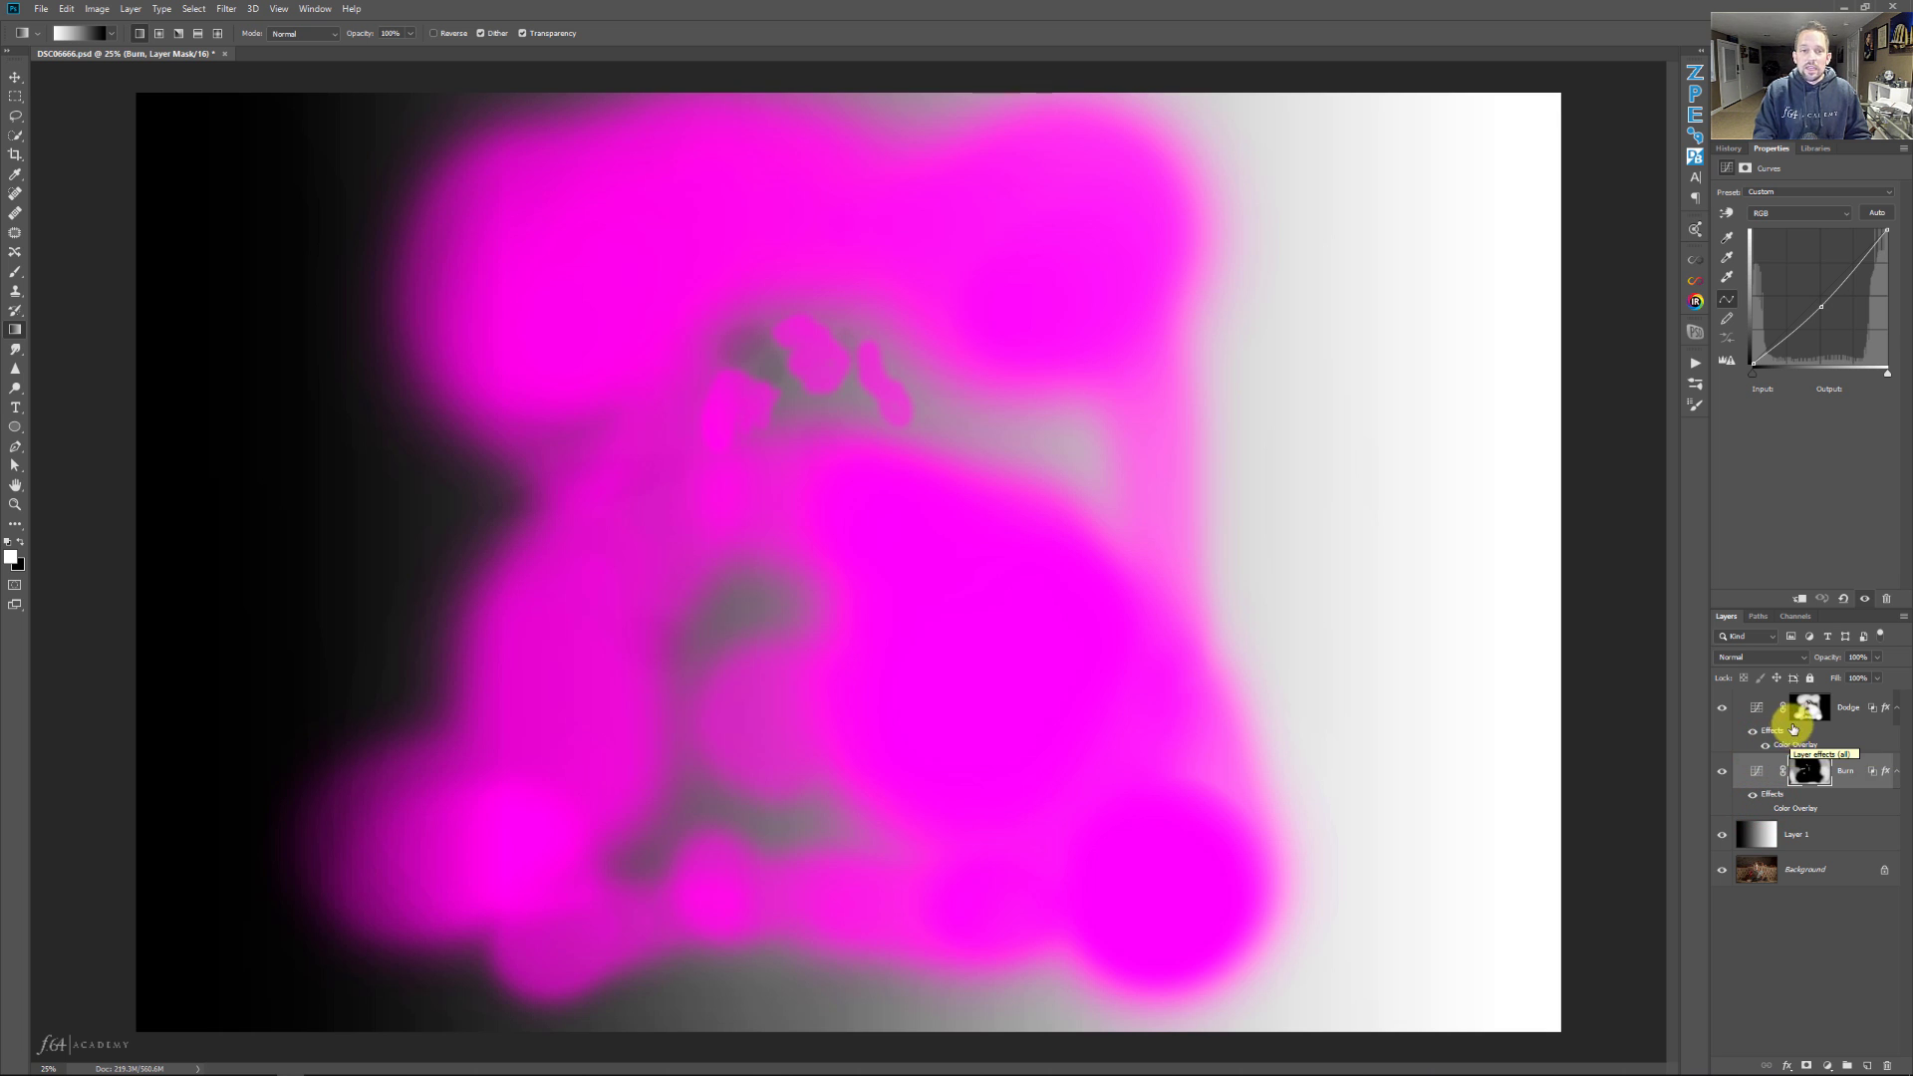
{"action": "left_click", "coordinate": [1793, 745]}
{"action": "key", "text": "h"}
Split Dodge's Underlying Layer black slider to spread its fade across the darker tones.
{"action": "double_click", "coordinate": [1804, 740]}
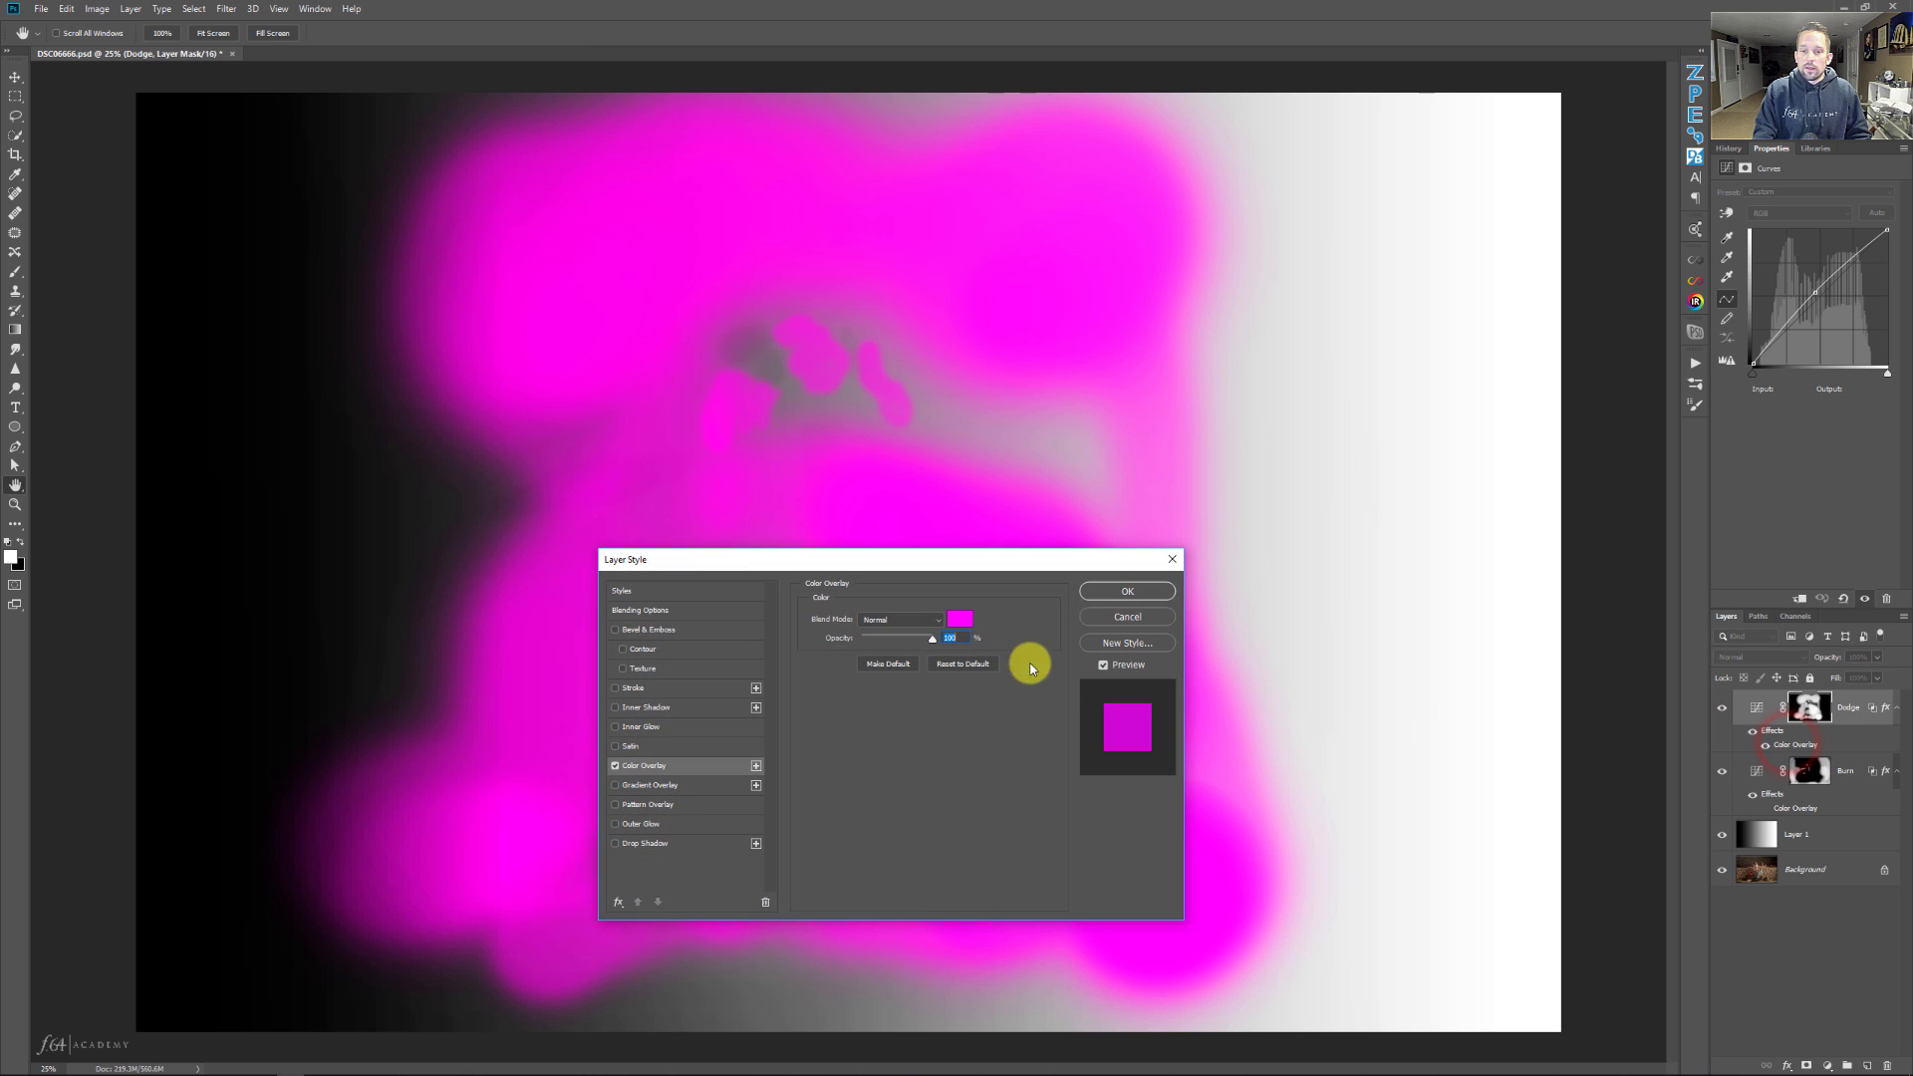
{"action": "left_click", "coordinate": [642, 612]}
{"action": "left_click_drag", "start_coordinate": [725, 566], "coordinate": [1100, 213]}
{"action": "mouse_move", "coordinate": [1222, 502]}
{"action": "left_mouse_down"}
{"action": "mouse_move", "coordinate": [1308, 493]}
{"action": "mouse_move", "coordinate": [1188, 503]}
{"action": "left_mouse_up"}
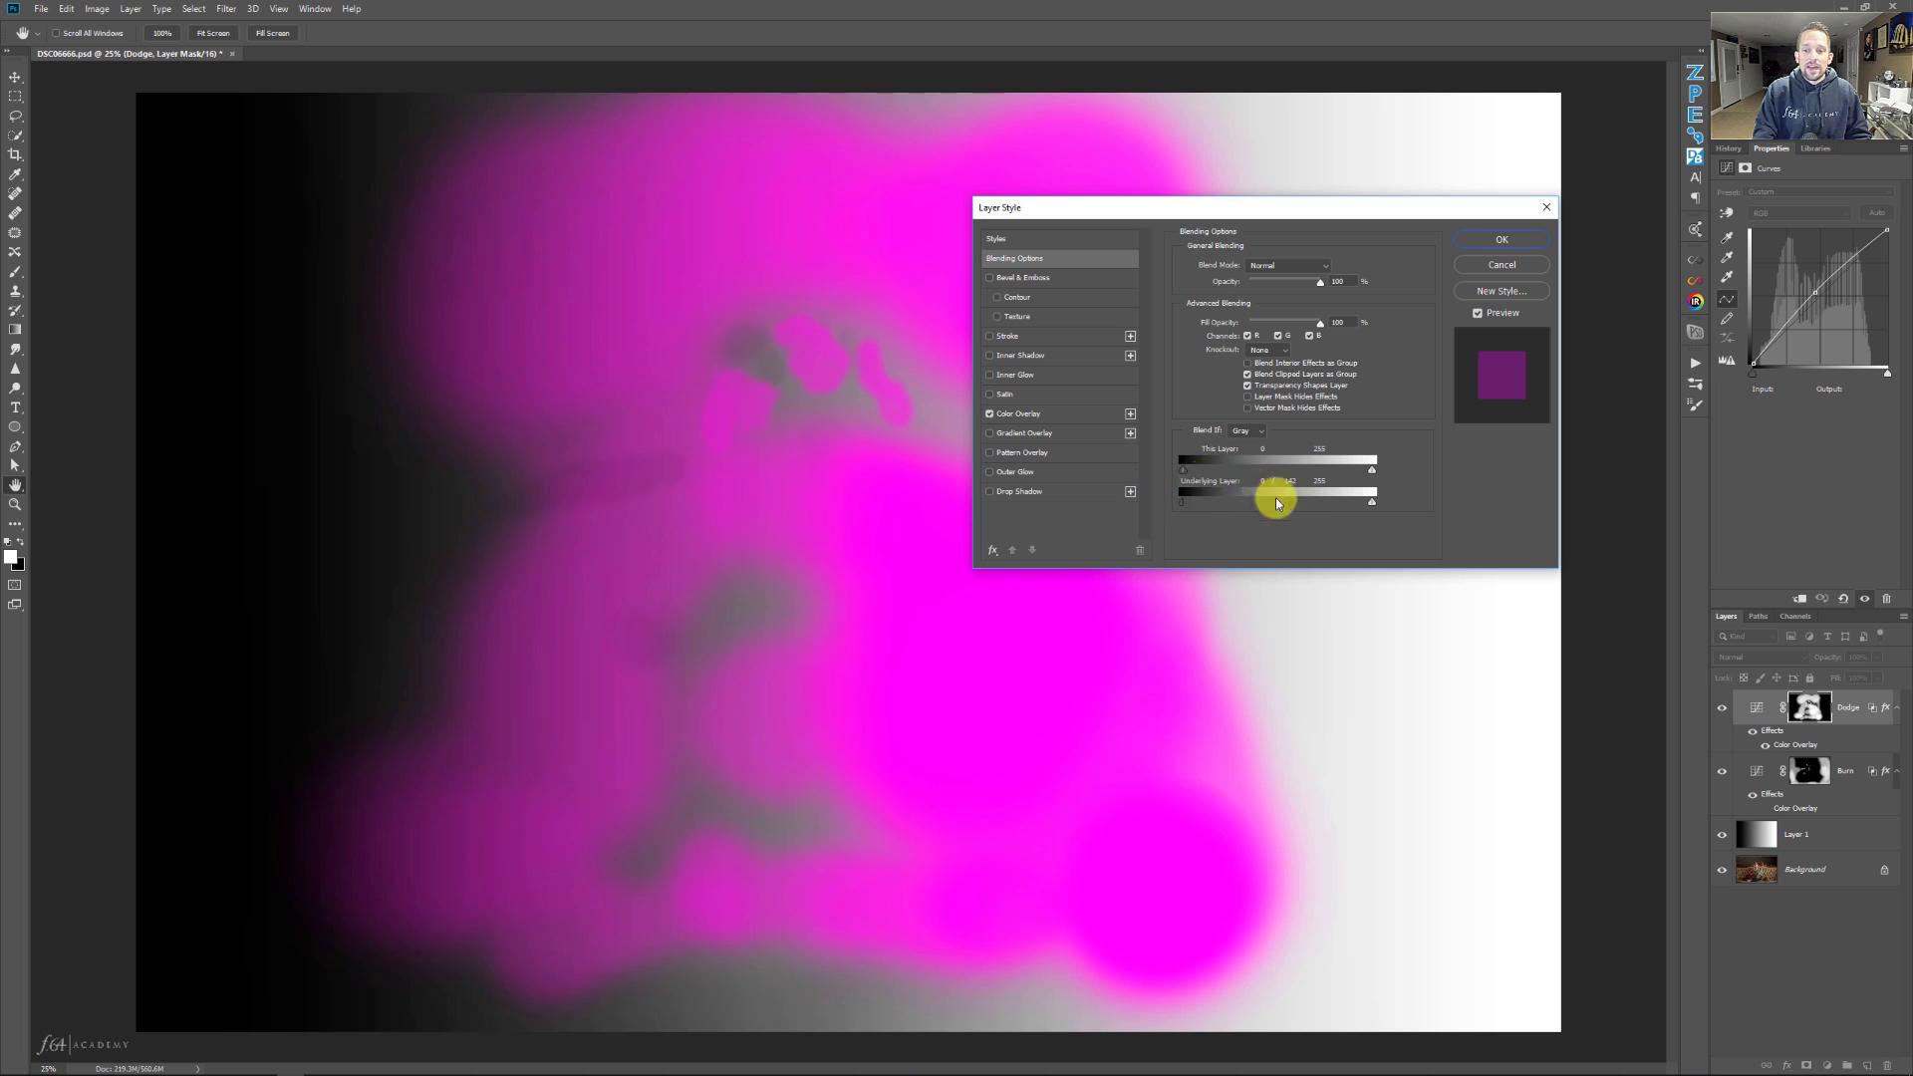
{"action": "left_click_drag", "start_coordinate": [1284, 507], "coordinate": [1228, 502]}
{"action": "key", "text": "Return"}
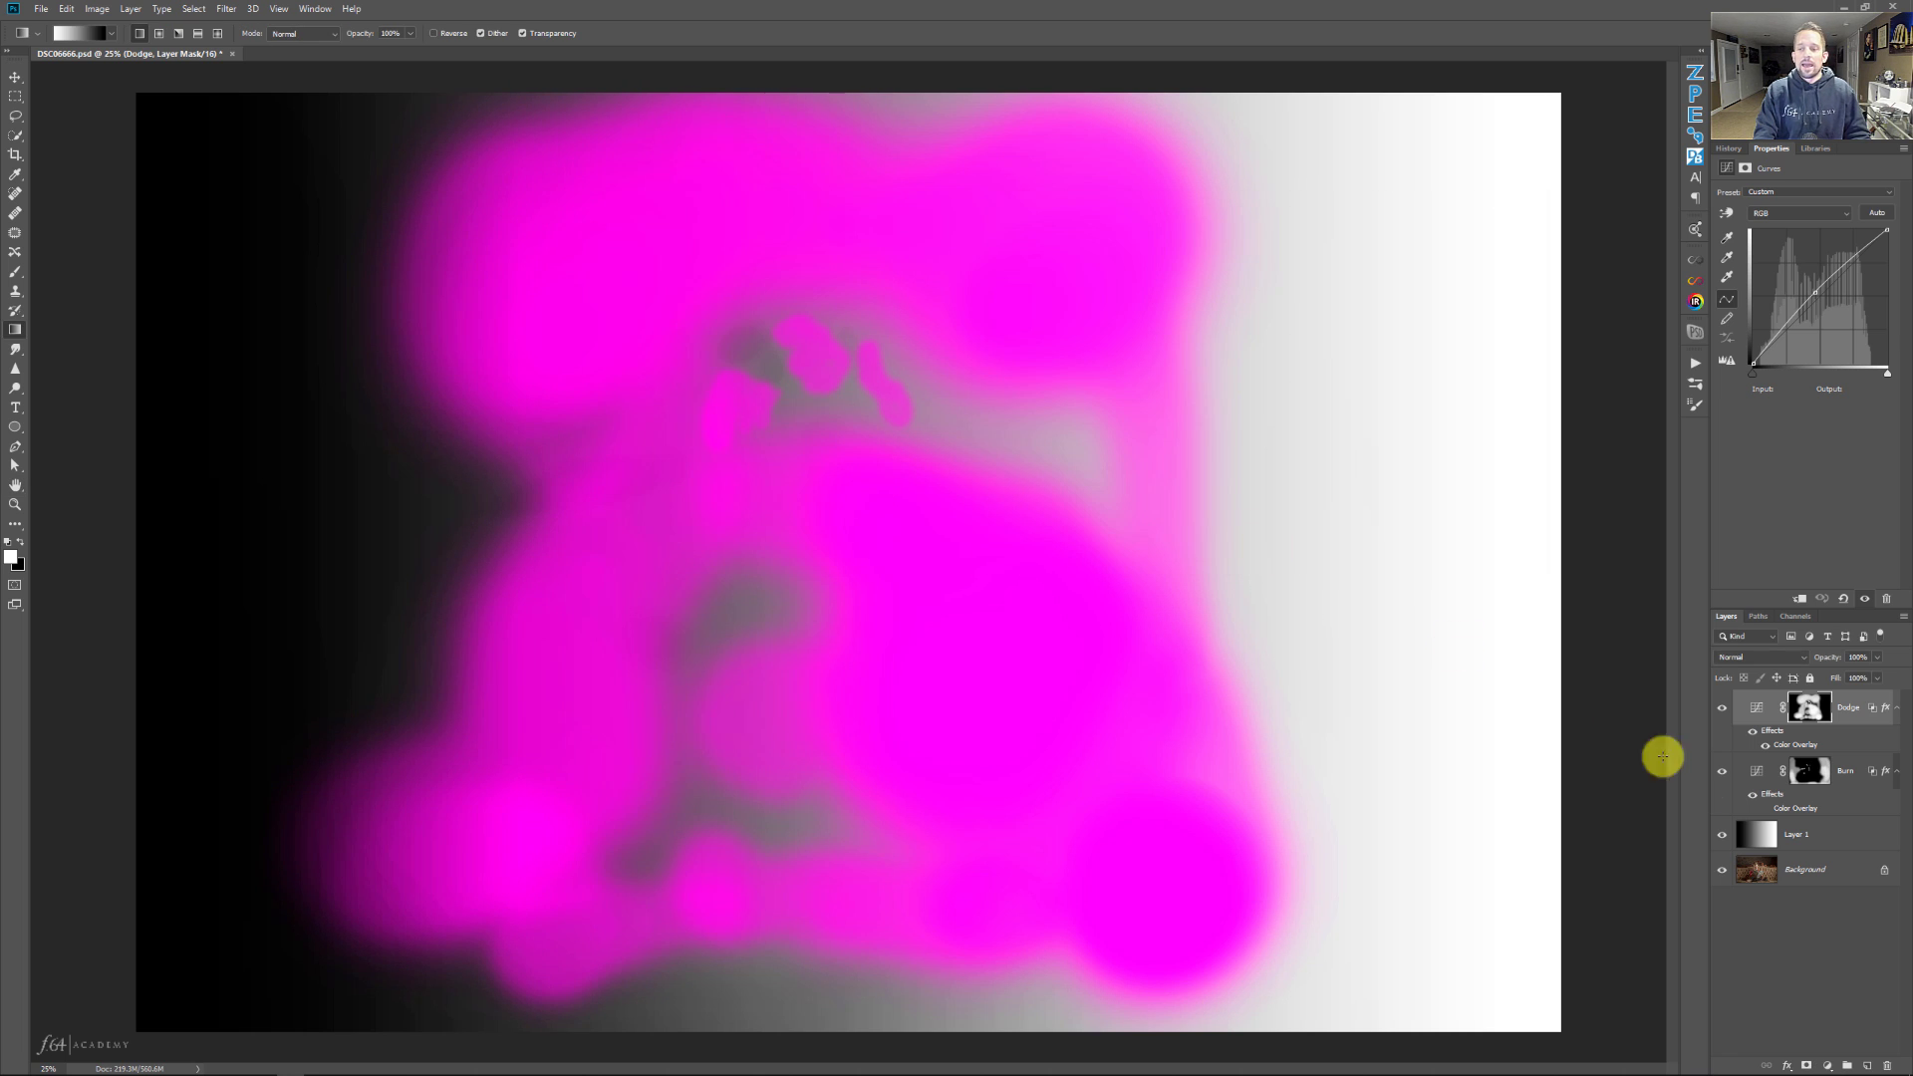
Hide and delete the test gradient Layer 1.
{"action": "left_click", "coordinate": [1722, 842]}
{"action": "left_click", "coordinate": [1758, 834]}
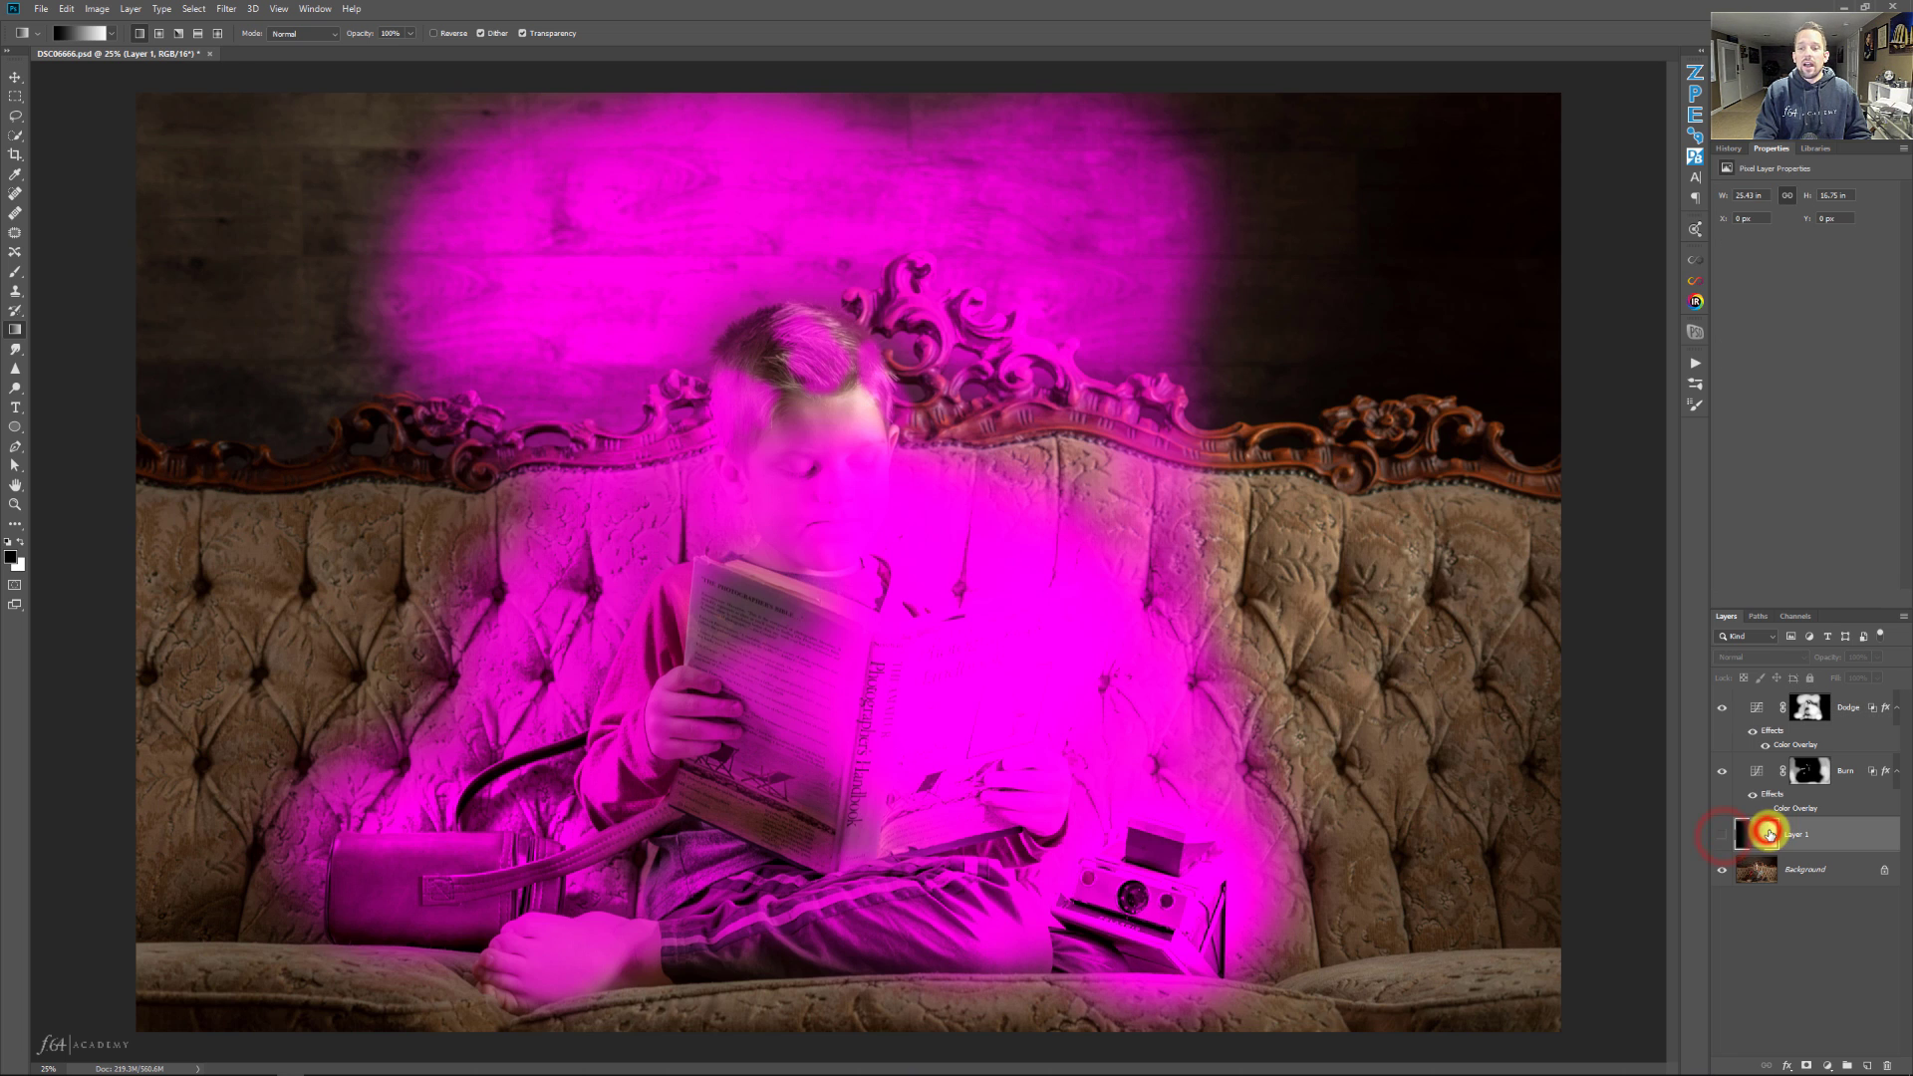
{"action": "key", "text": "Delete"}
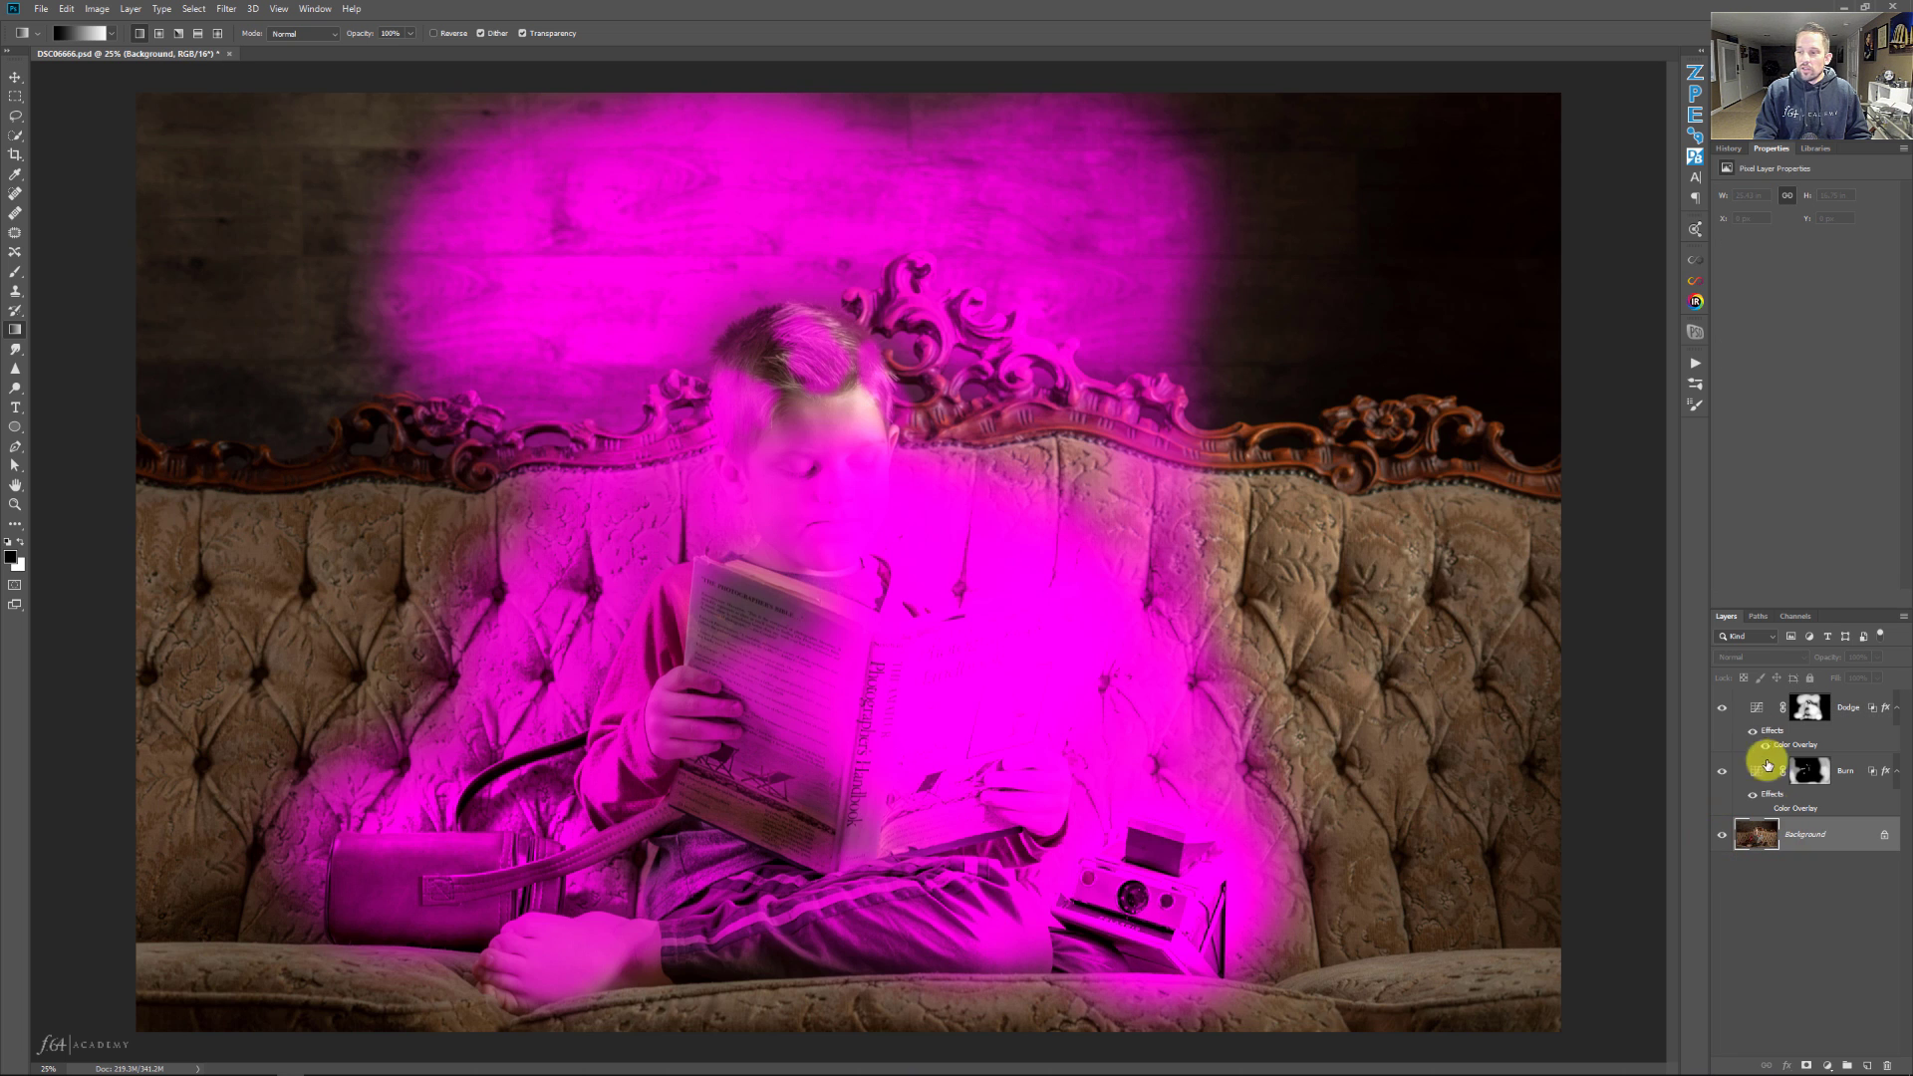
Compare the Dodge and Burn overlays, turn both off, and show only the Background photo.
{"action": "left_click", "coordinate": [1766, 745]}
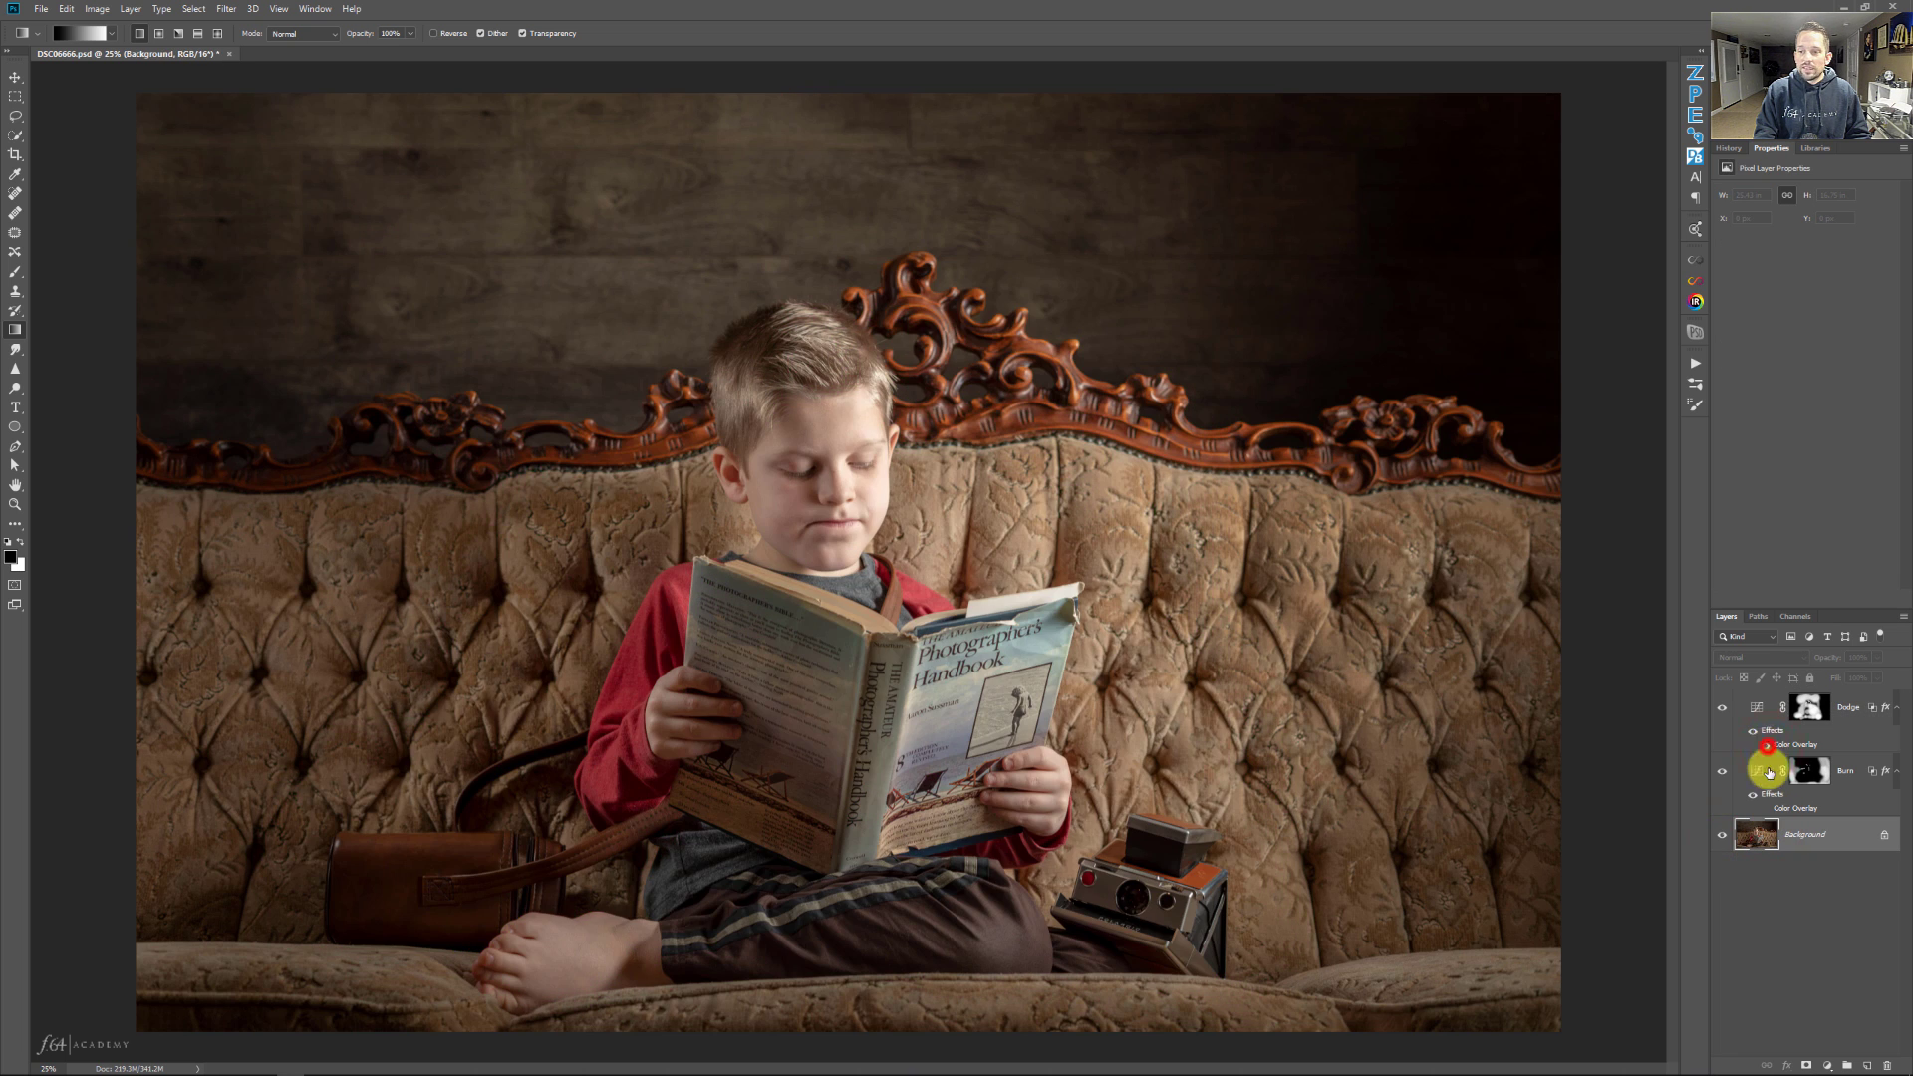
{"action": "left_click", "coordinate": [1766, 745]}
{"action": "left_click", "coordinate": [1767, 809]}
{"action": "left_click", "coordinate": [1767, 809]}
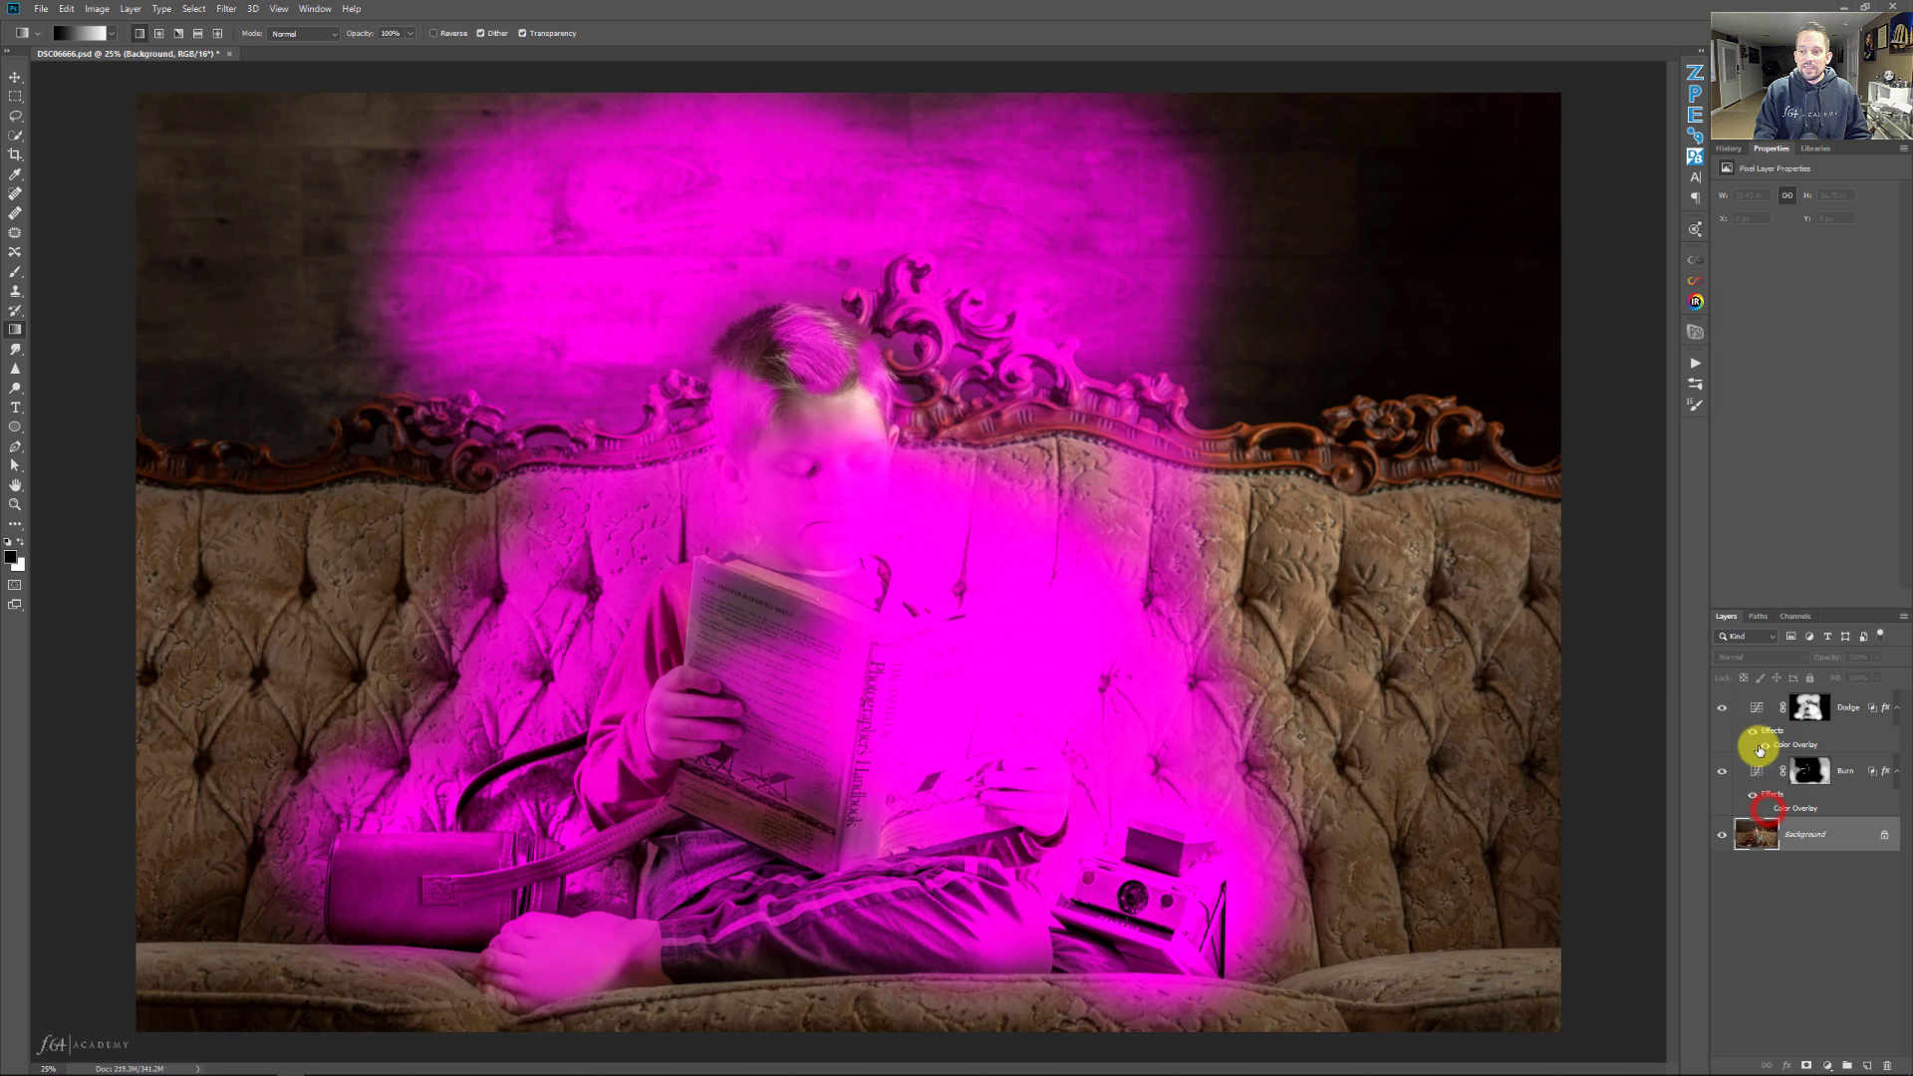
{"action": "left_click", "coordinate": [1765, 746]}
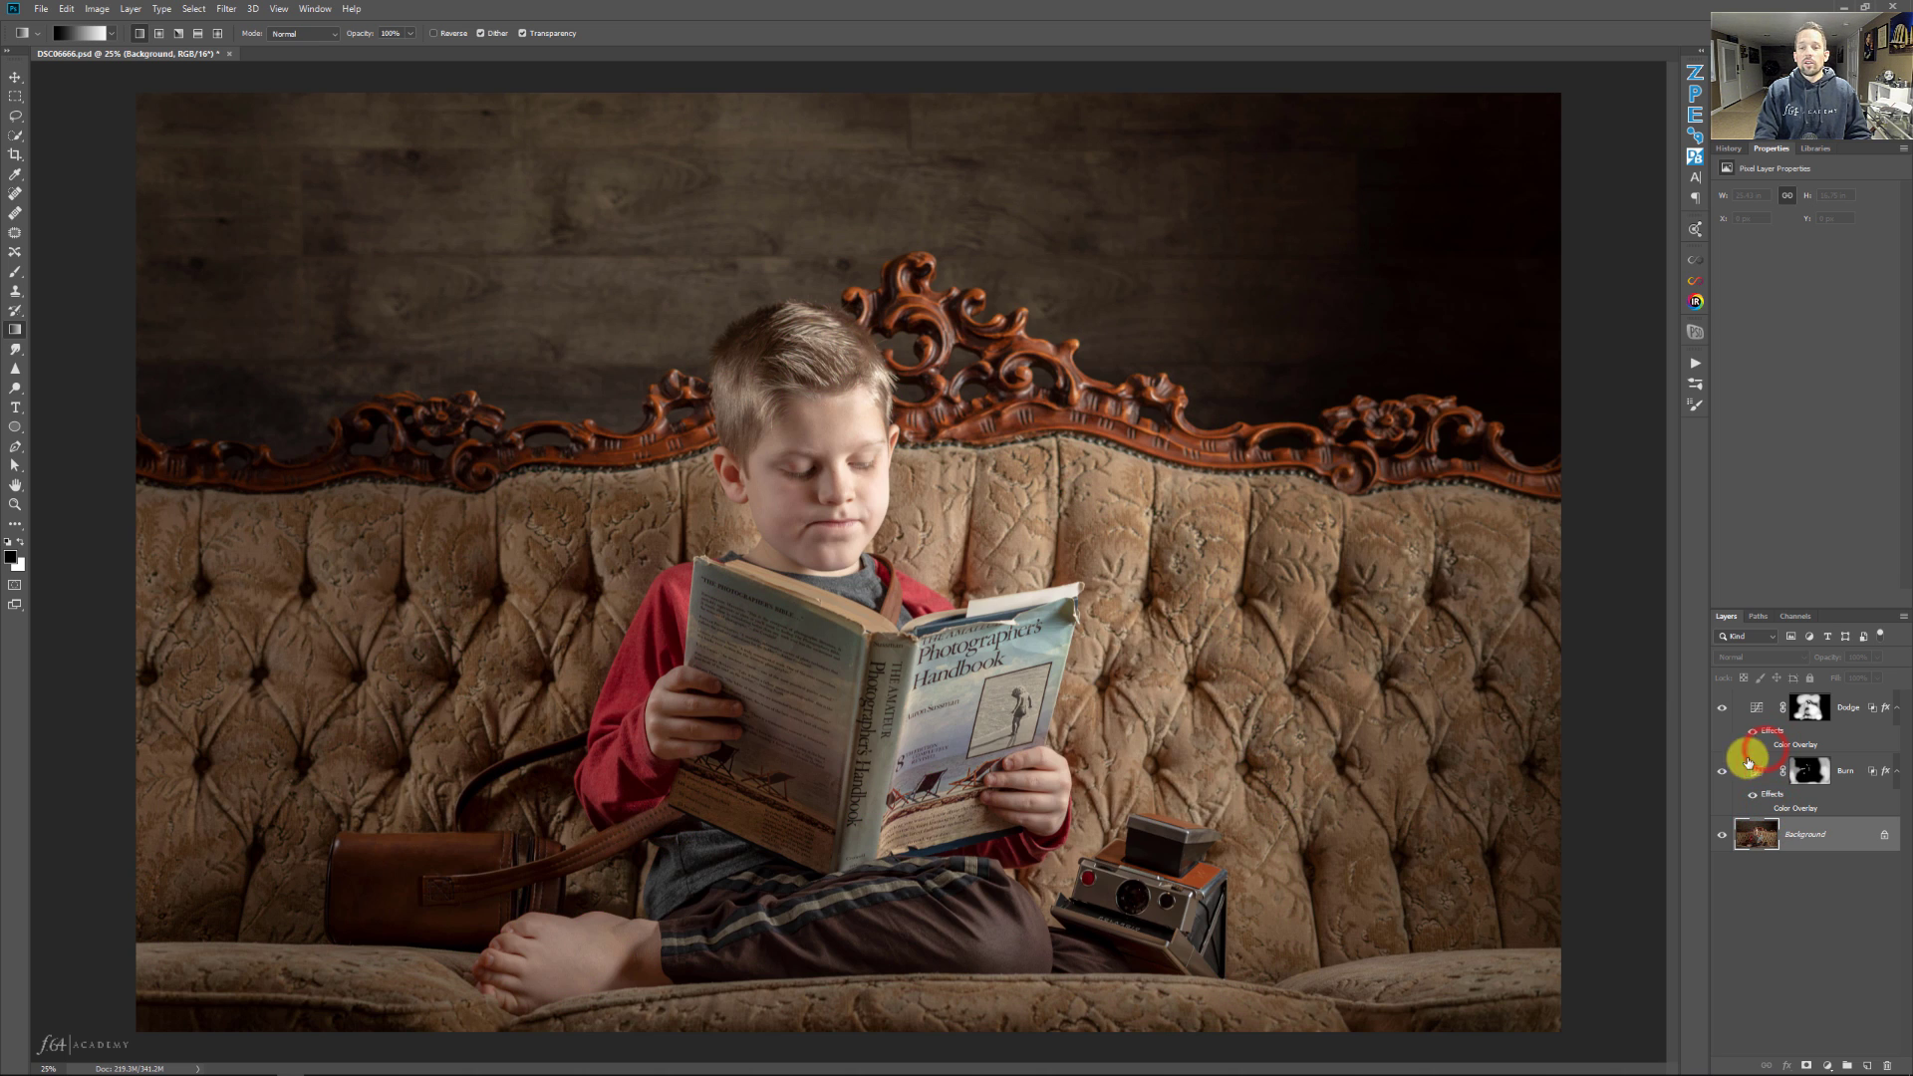
{"action": "left_click", "coordinate": [1719, 833], "text": "alt"}
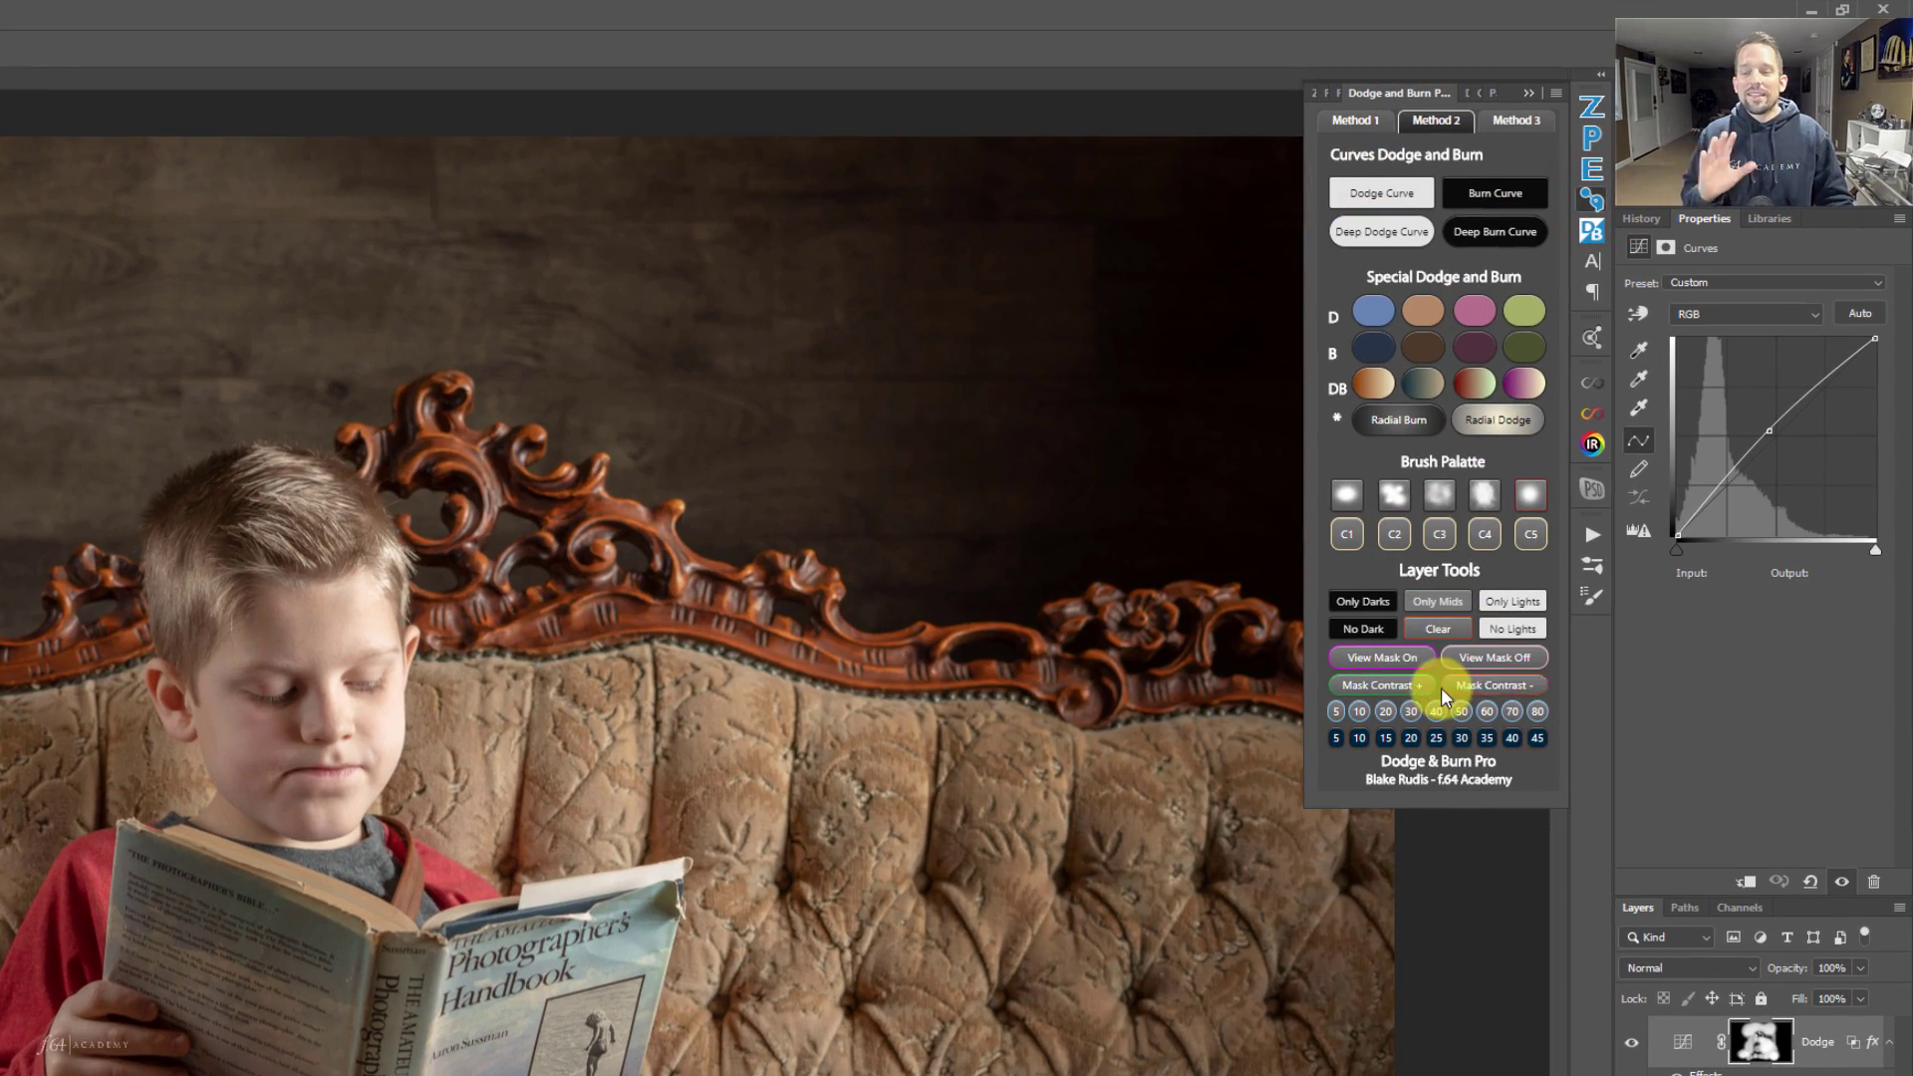
Switch the Dodge & Burn Pro panel's View Mask On, then View Mask Off.
{"action": "left_click", "coordinate": [1389, 659]}
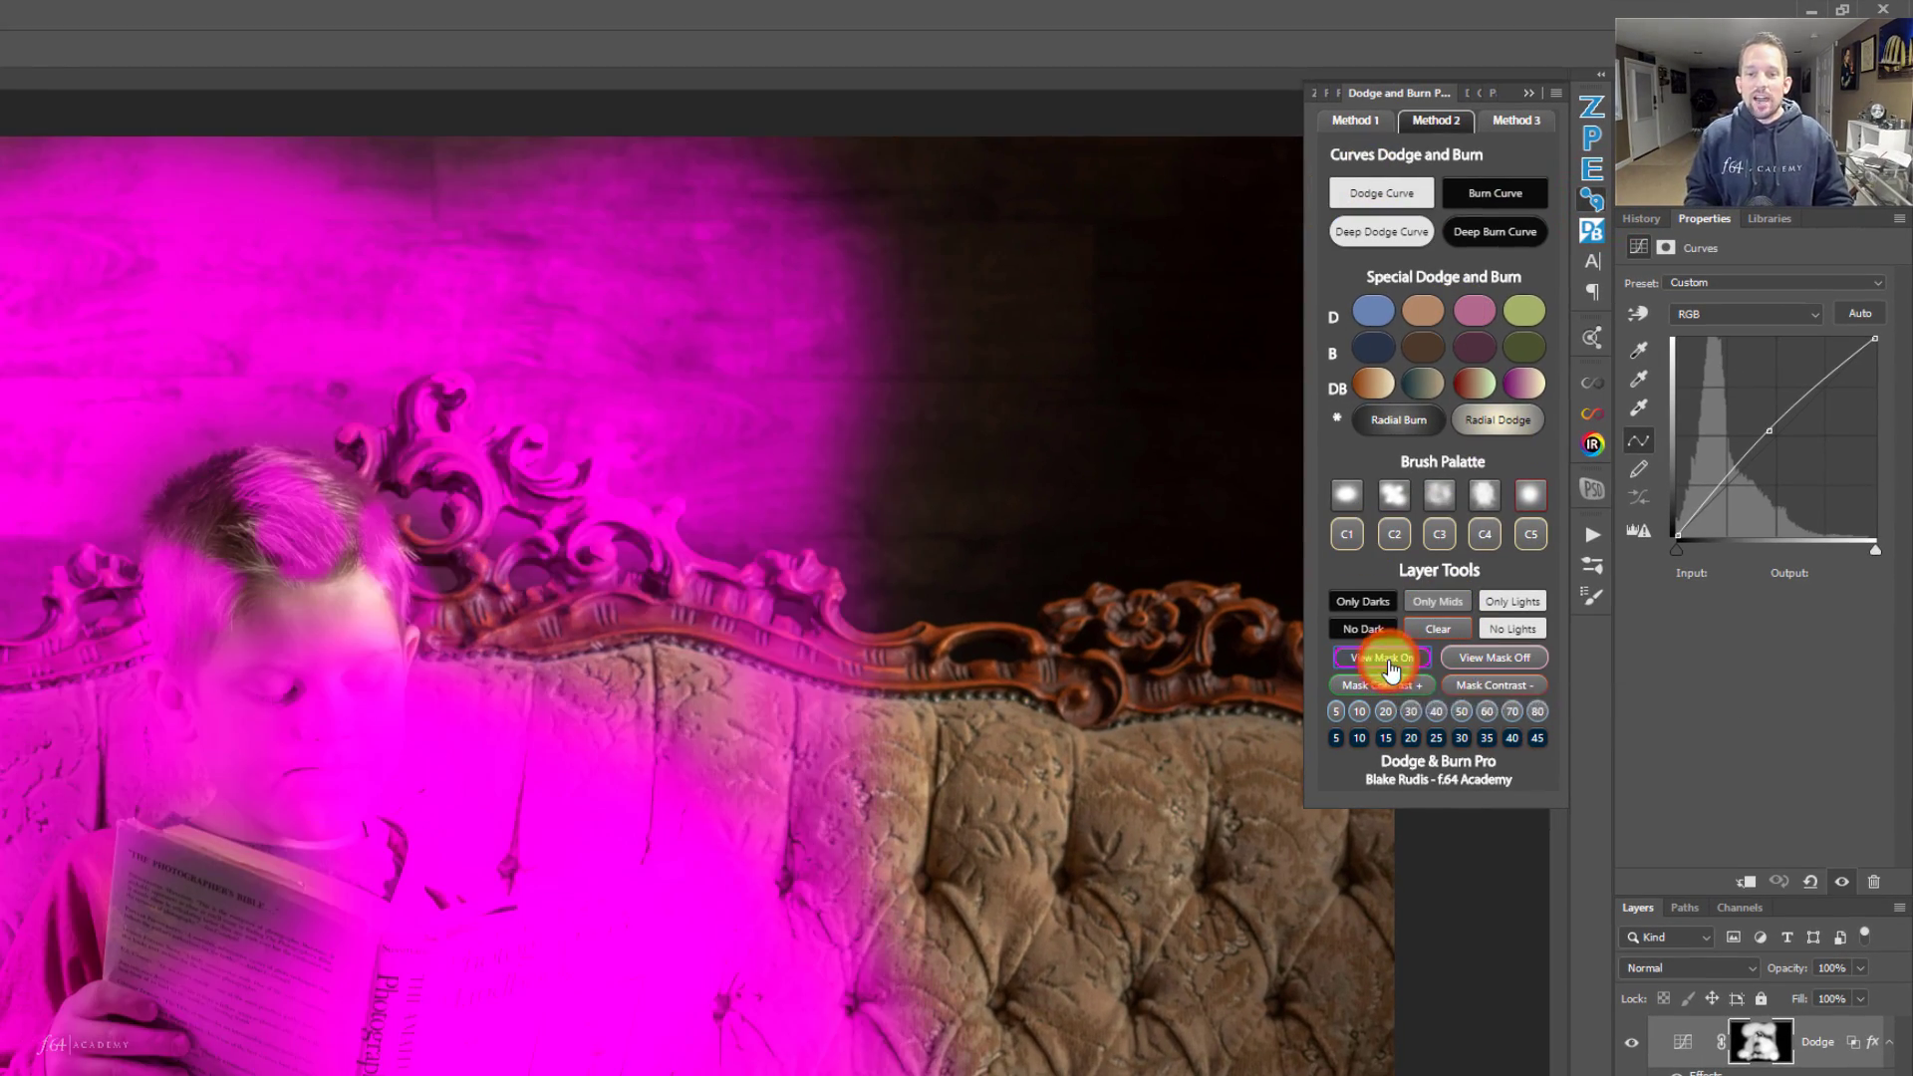
{"action": "left_click", "coordinate": [1466, 655]}
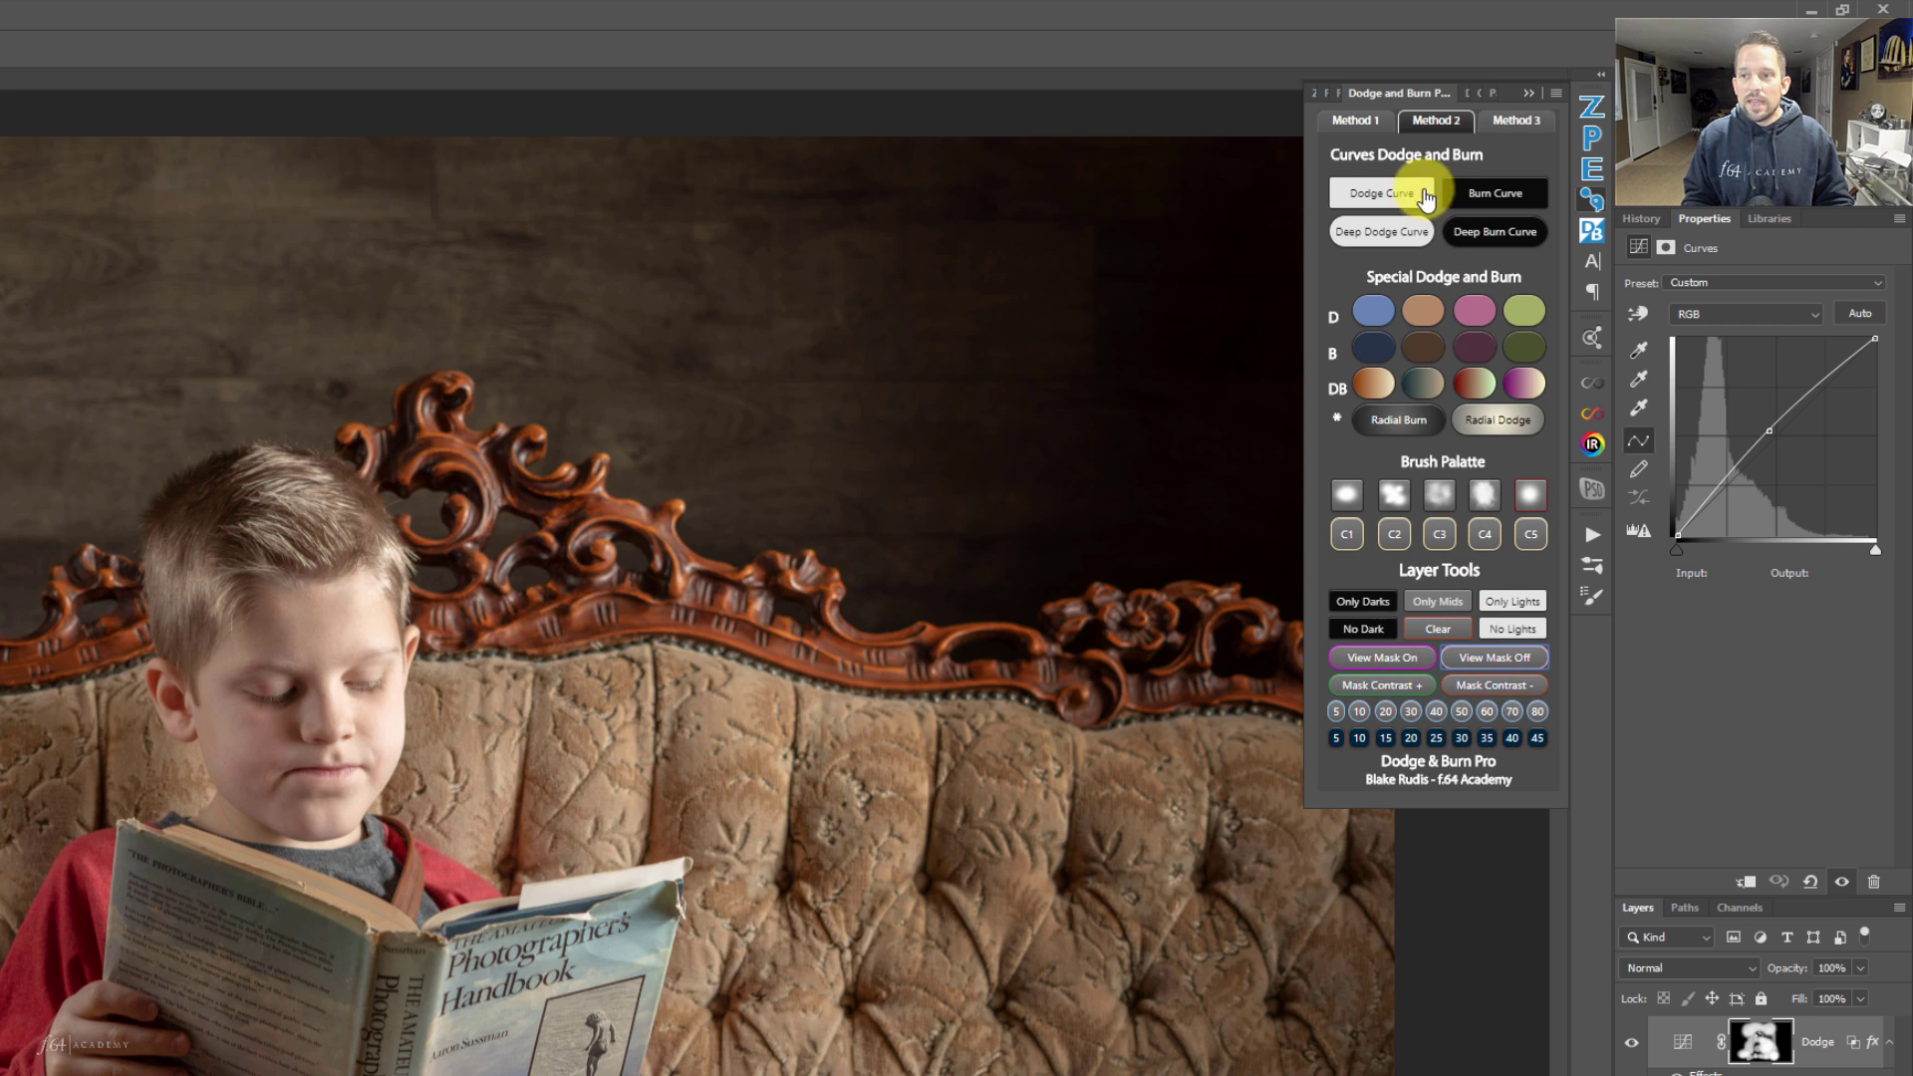